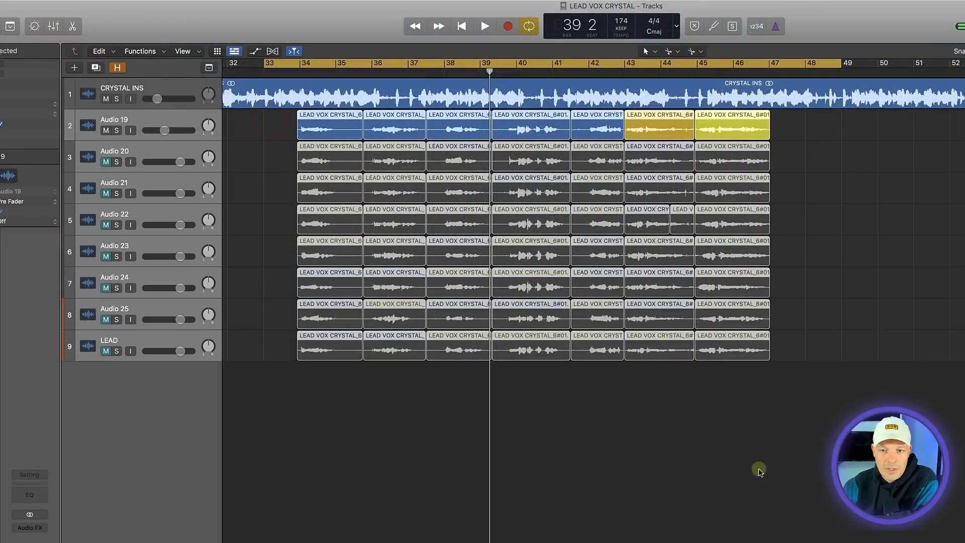
- Select all the comped vocal regions on the Audio 19 track and merge them into one region
{"action": "left_click_drag", "start_coordinate": [278, 124], "coordinate": [804, 125]}
{"action": "left_click", "coordinate": [340, 130]}
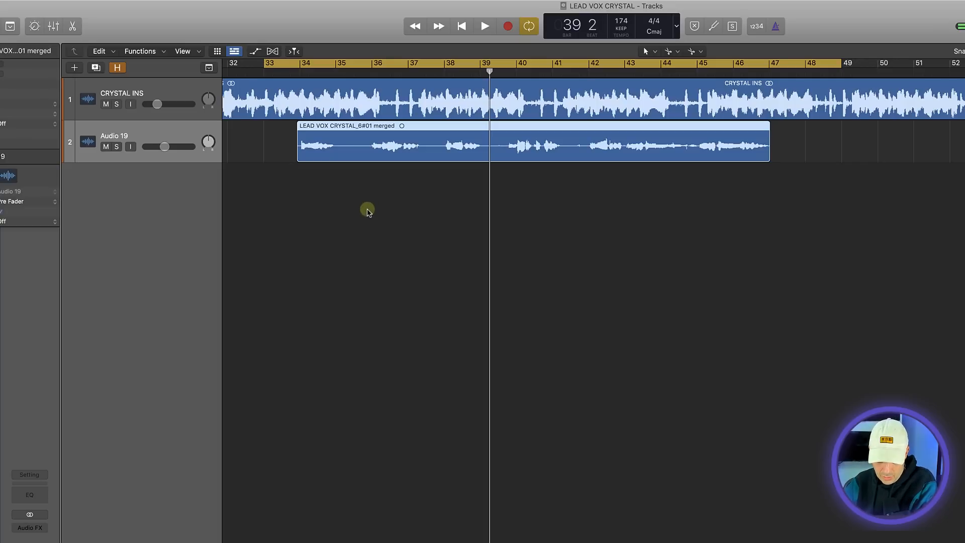
- Show the Flex controls, turn on Flex for the Audio 19 track and open its Flex mode choices
{"action": "key", "text": "super+f"}
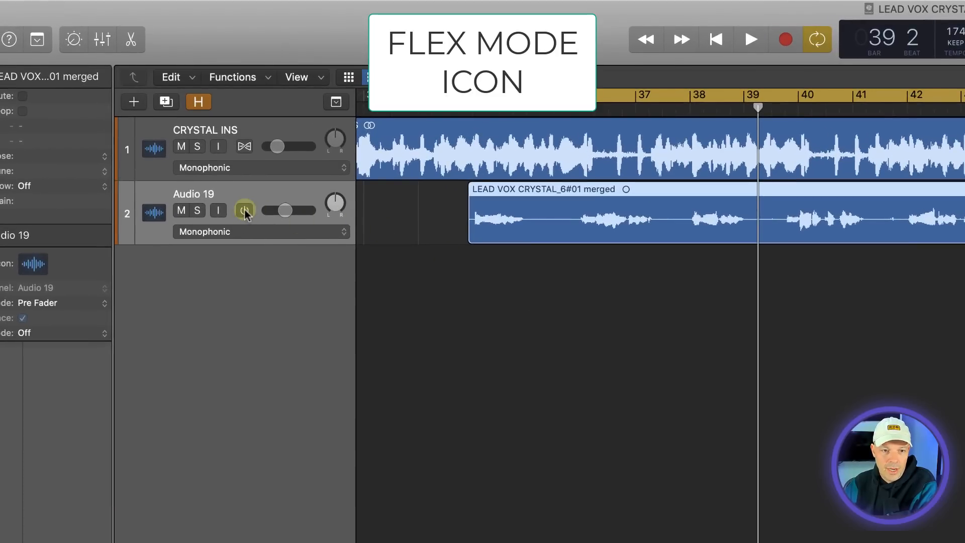
{"action": "left_click", "coordinate": [245, 210]}
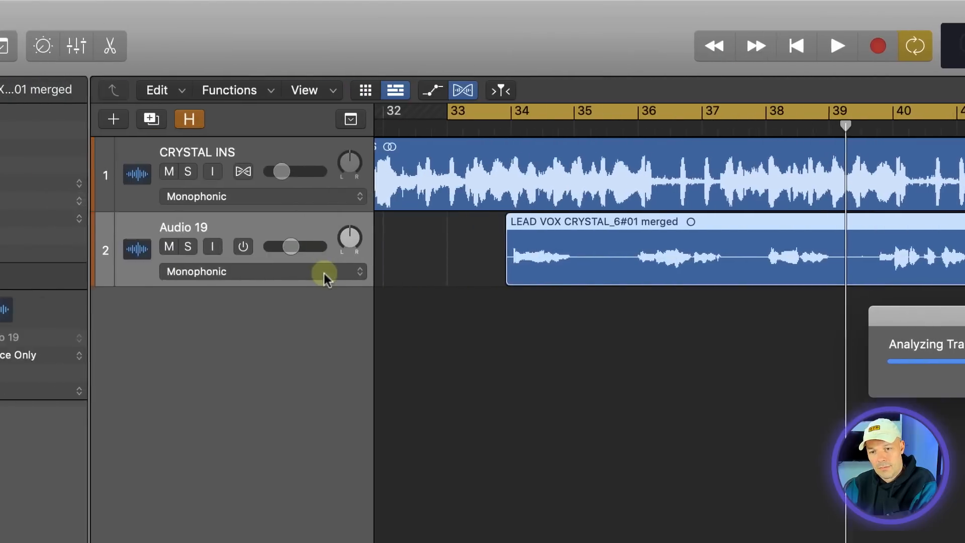
{"action": "left_click", "coordinate": [323, 271]}
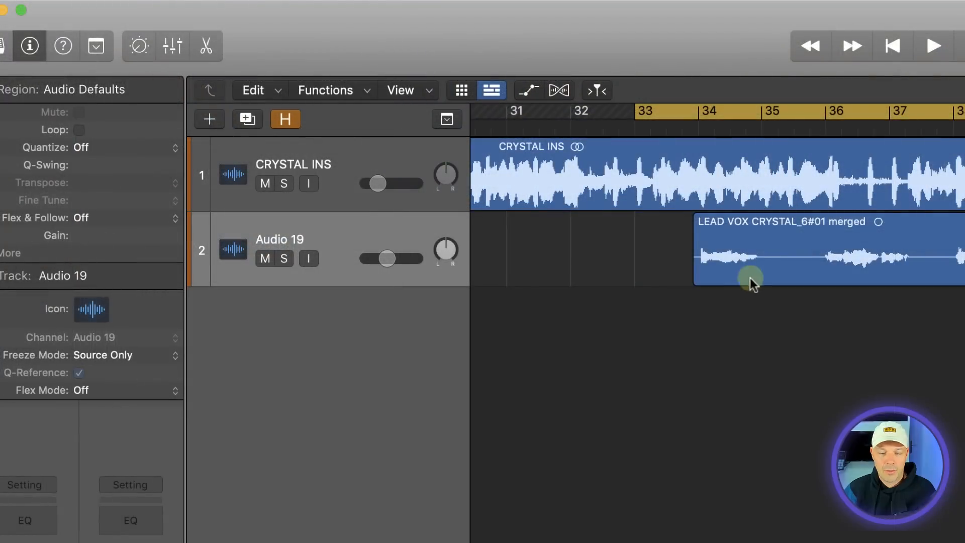
- Set the Audio 19 track's Flex Mode to Flex Pitch and show Flex in the Tracks area
{"action": "left_click", "coordinate": [347, 231]}
{"action": "left_click", "coordinate": [108, 390]}
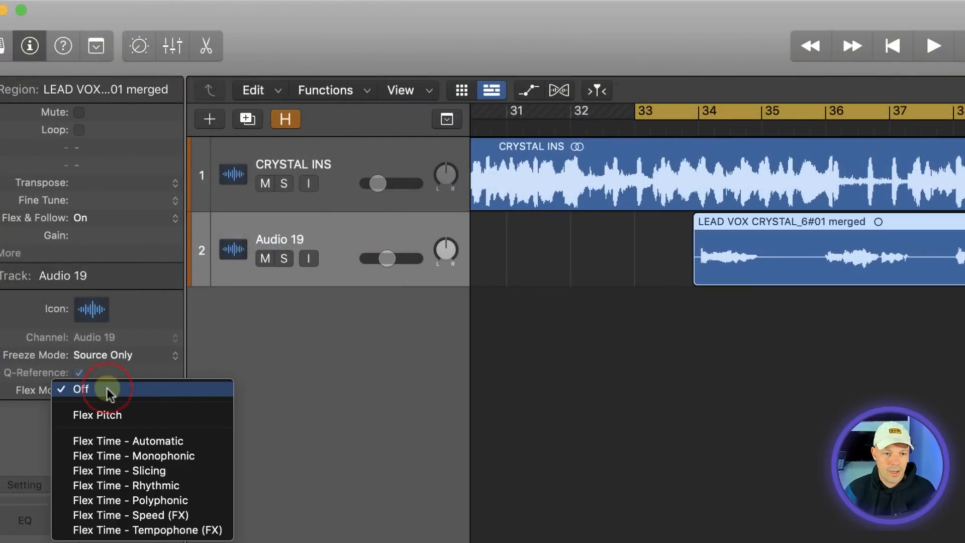
{"action": "left_click", "coordinate": [132, 417]}
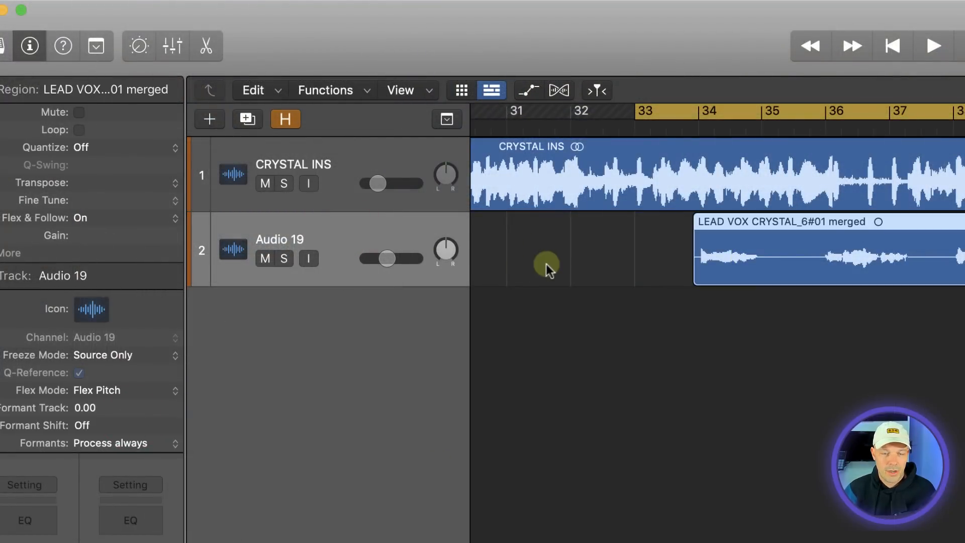
{"action": "left_click", "coordinate": [558, 90]}
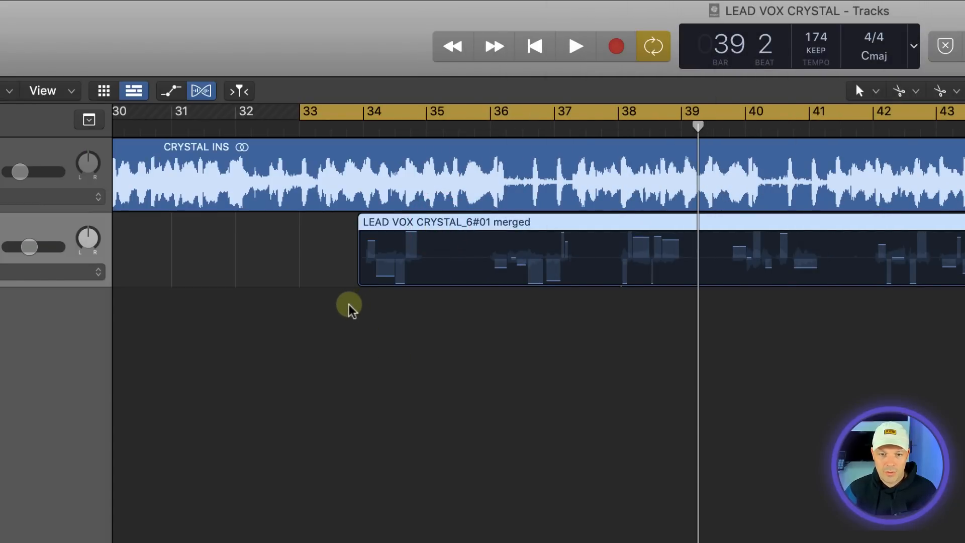
- Open the merged vocal region in the audio track editor and turn on Flex display there
{"action": "left_click_drag", "start_coordinate": [350, 306], "coordinate": [453, 185]}
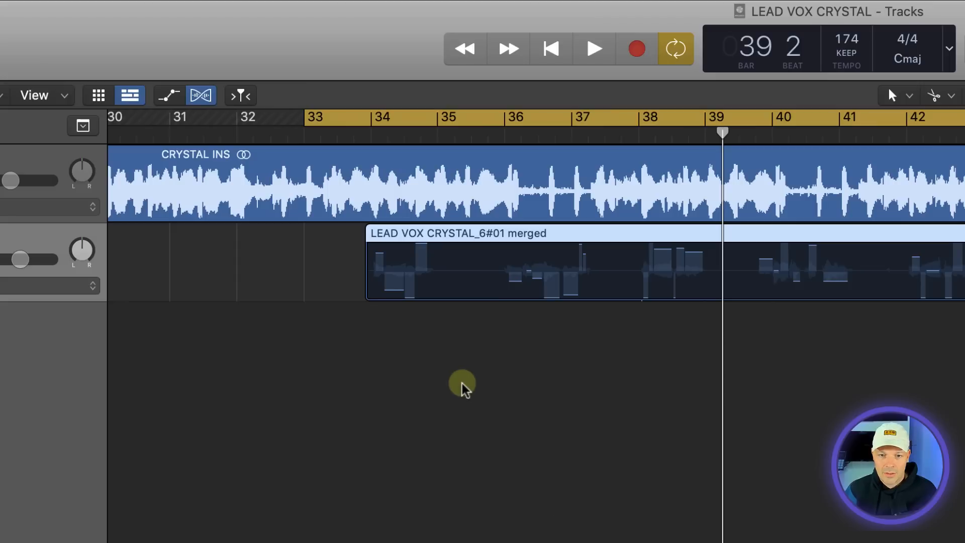
{"action": "left_click", "coordinate": [344, 237]}
{"action": "left_click", "coordinate": [427, 234]}
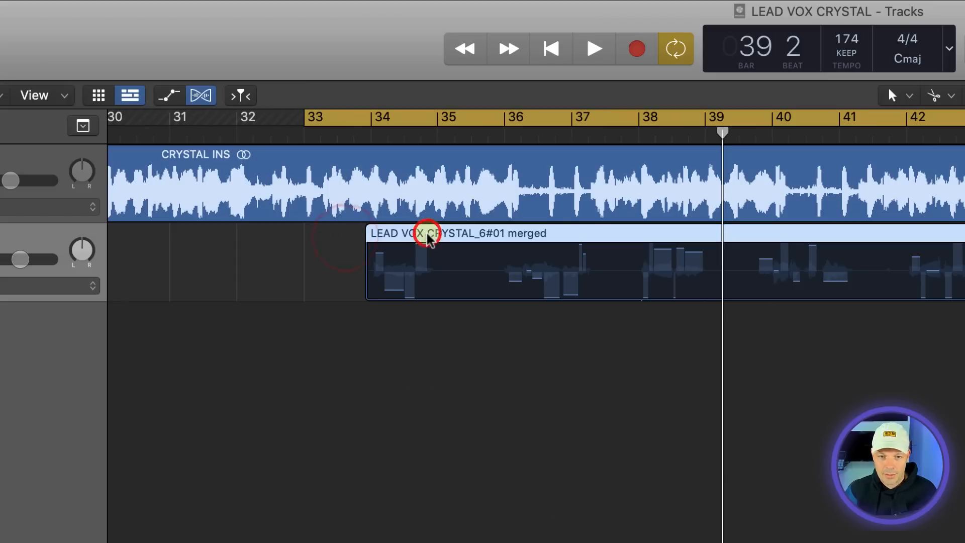
{"action": "key", "text": "e"}
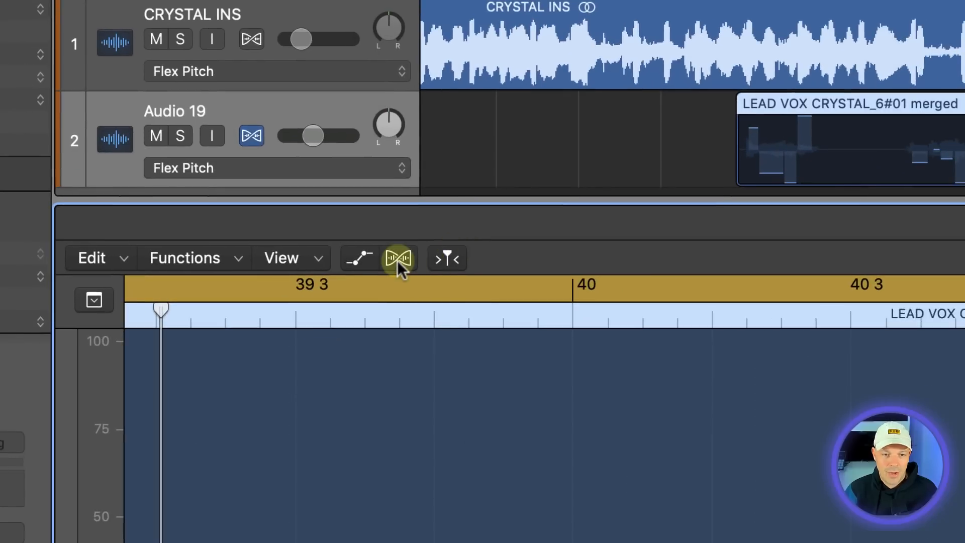
{"action": "left_click", "coordinate": [398, 259]}
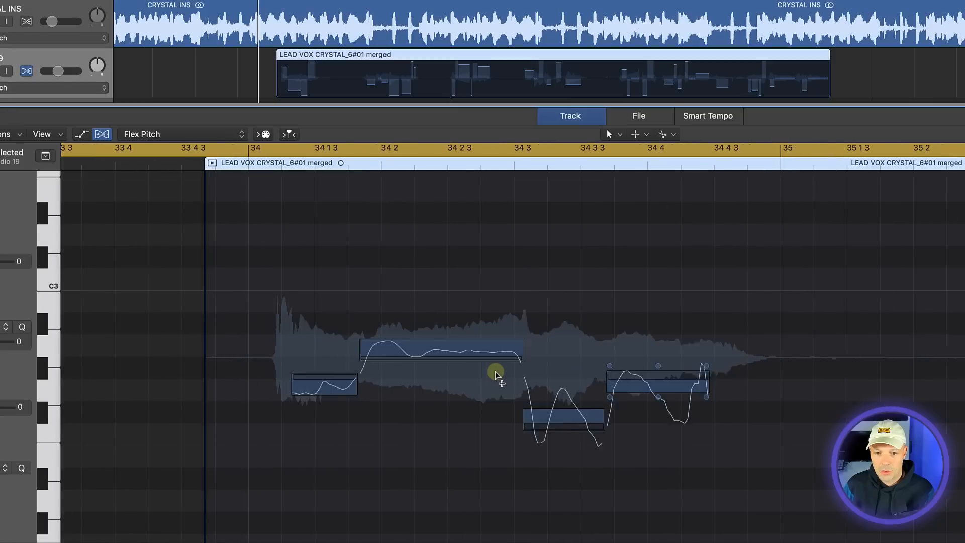
- Inspect the four notes of the first vocal phrase at bar 34 by selecting each one in turn
{"action": "key", "text": "super+Right"}
{"action": "key", "text": "super+Left"}
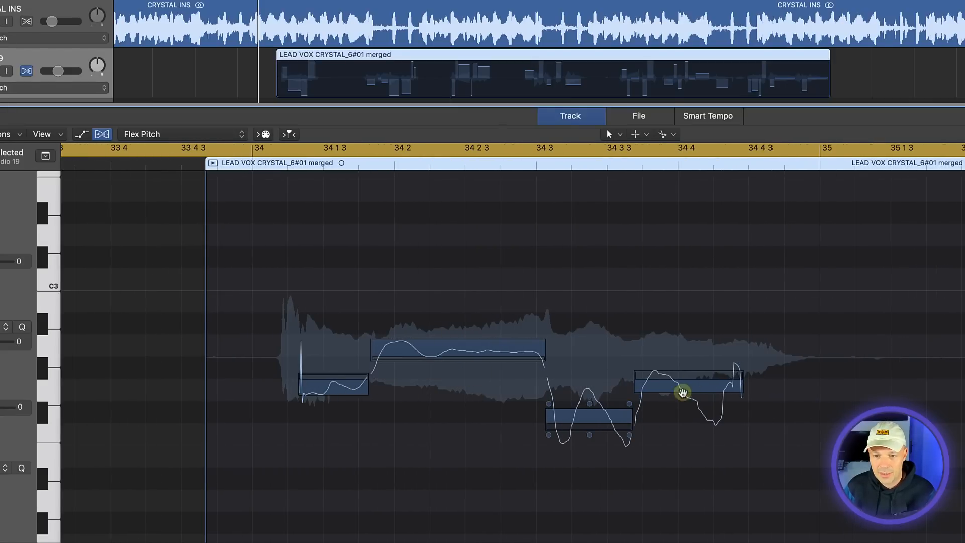
{"action": "left_click", "coordinate": [324, 386]}
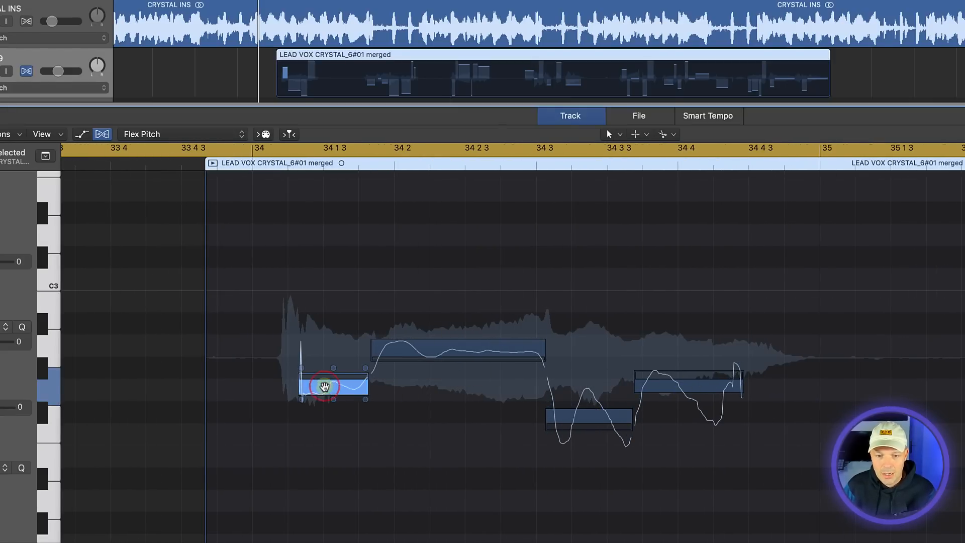
{"action": "left_click", "coordinate": [429, 349]}
{"action": "left_click", "coordinate": [595, 411]}
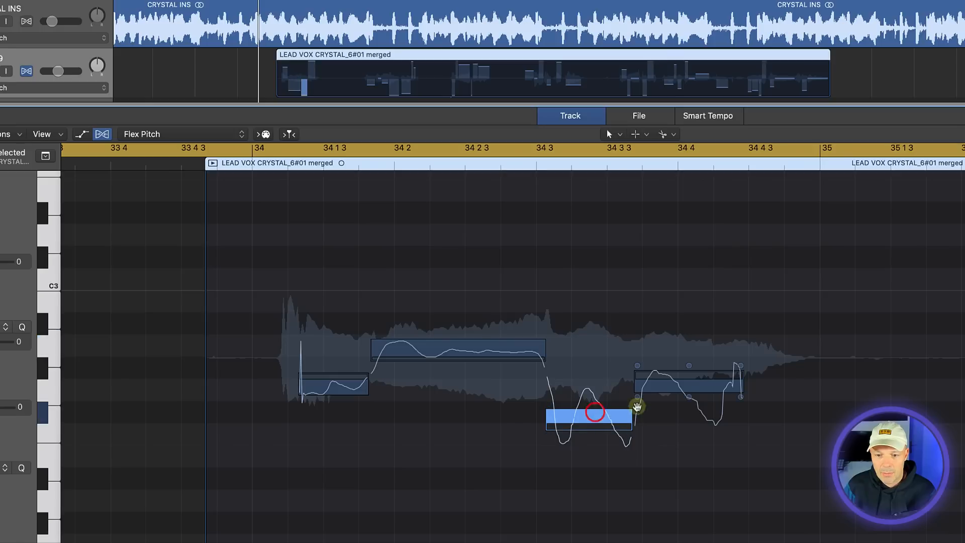
{"action": "left_click", "coordinate": [685, 390]}
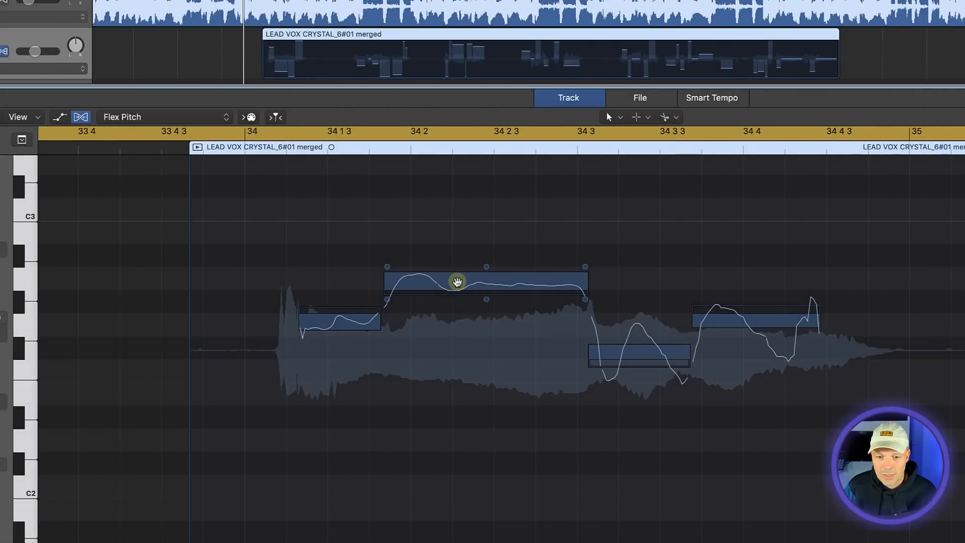
- Try raising the fine pitch of the long second note and the pitch of the third note in the first phrase
{"action": "left_click", "coordinate": [460, 282]}
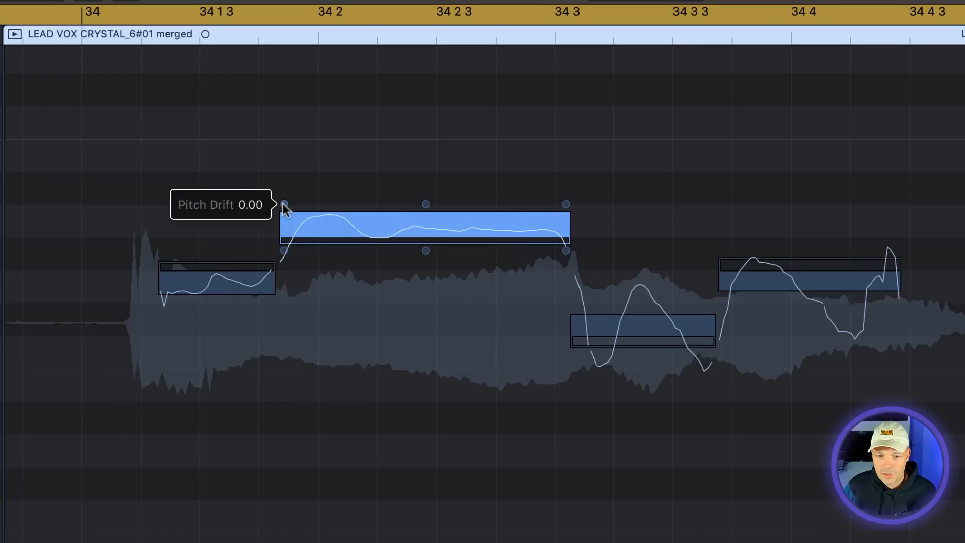
{"action": "mouse_move", "coordinate": [284, 251]}
{"action": "left_mouse_down"}
{"action": "mouse_move", "coordinate": [284, 282]}
{"action": "mouse_move", "coordinate": [286, 210]}
{"action": "mouse_move", "coordinate": [285, 250]}
{"action": "left_mouse_up"}
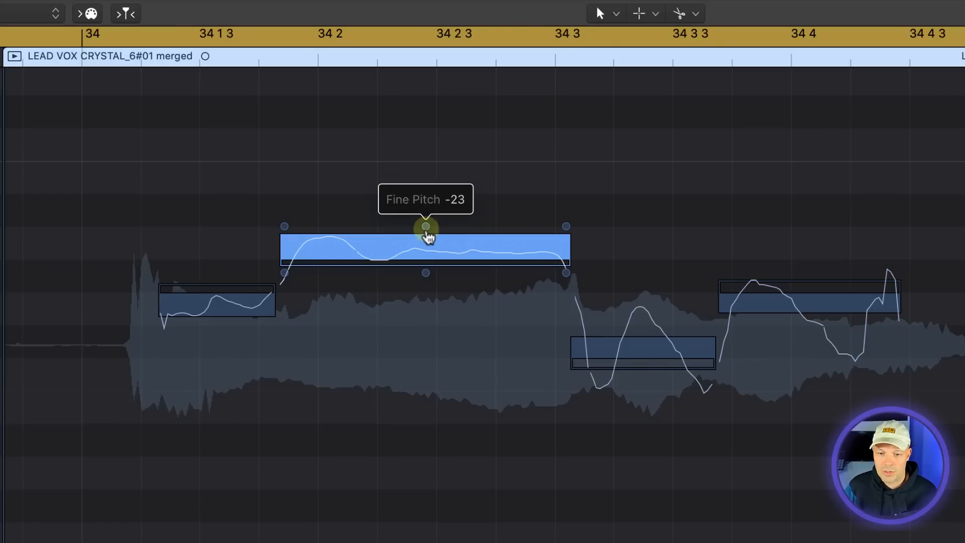
{"action": "left_click_drag", "start_coordinate": [426, 228], "coordinate": [424, 92]}
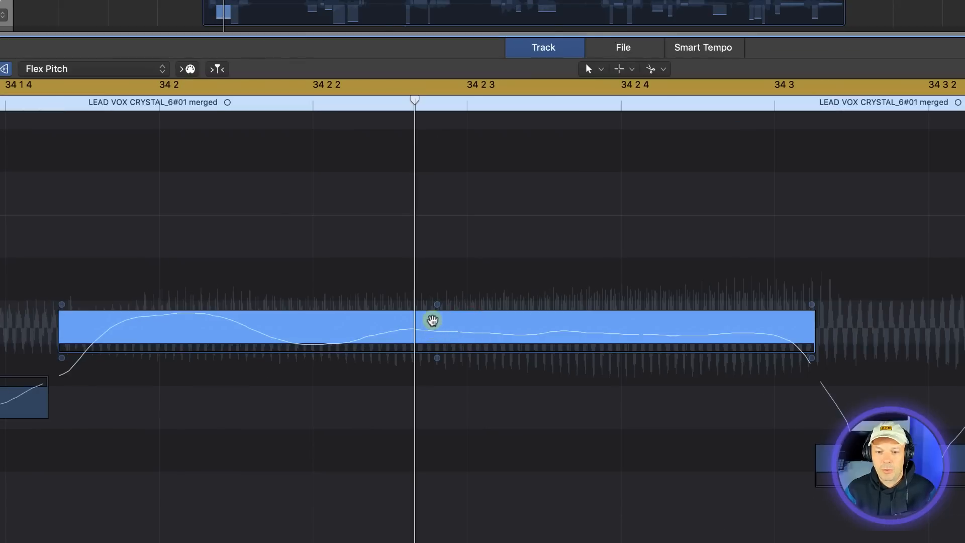
{"action": "mouse_move", "coordinate": [436, 304]}
{"action": "left_click_drag", "start_coordinate": [437, 304], "coordinate": [433, 207]}
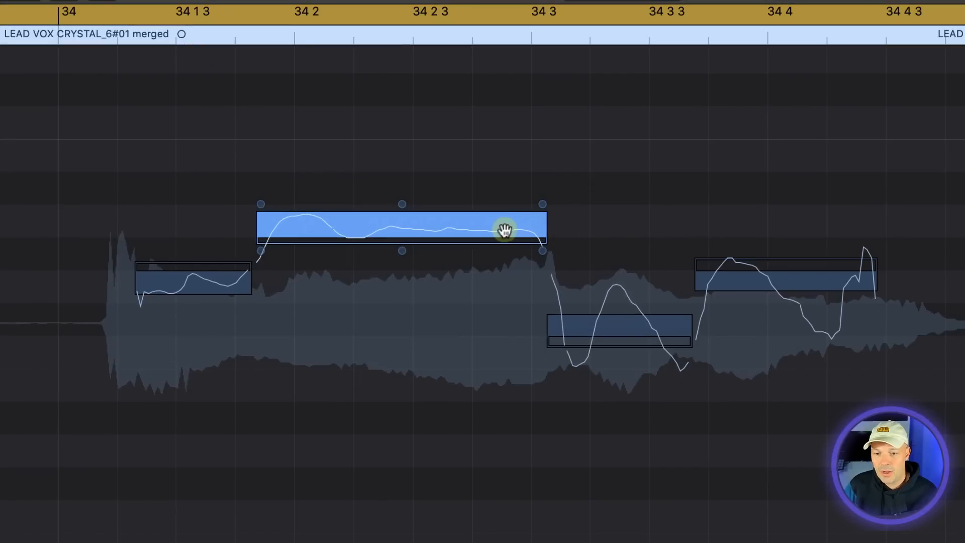
{"action": "left_click_drag", "start_coordinate": [578, 319], "coordinate": [595, 129]}
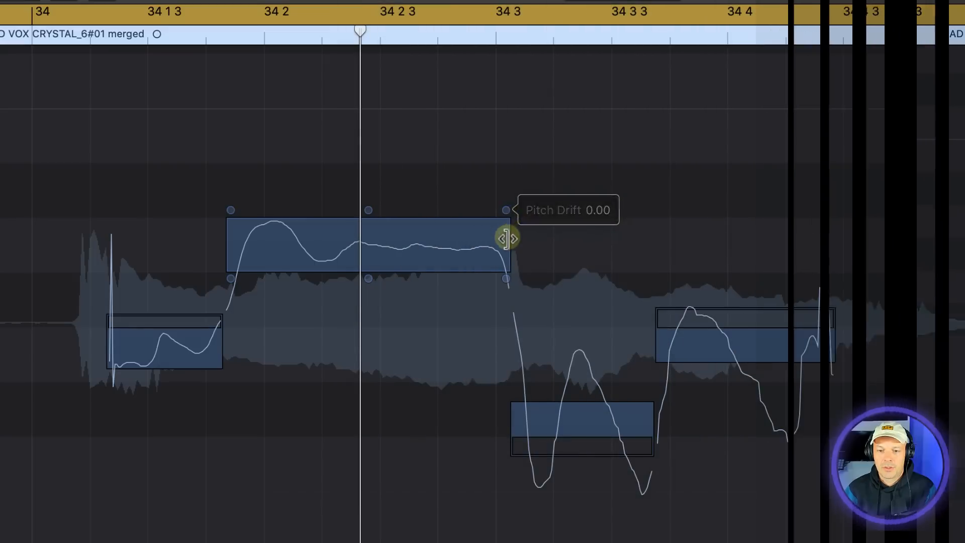
- Select the long second note of the first phrase and try adjusting its vibrato
{"action": "left_click", "coordinate": [448, 255]}
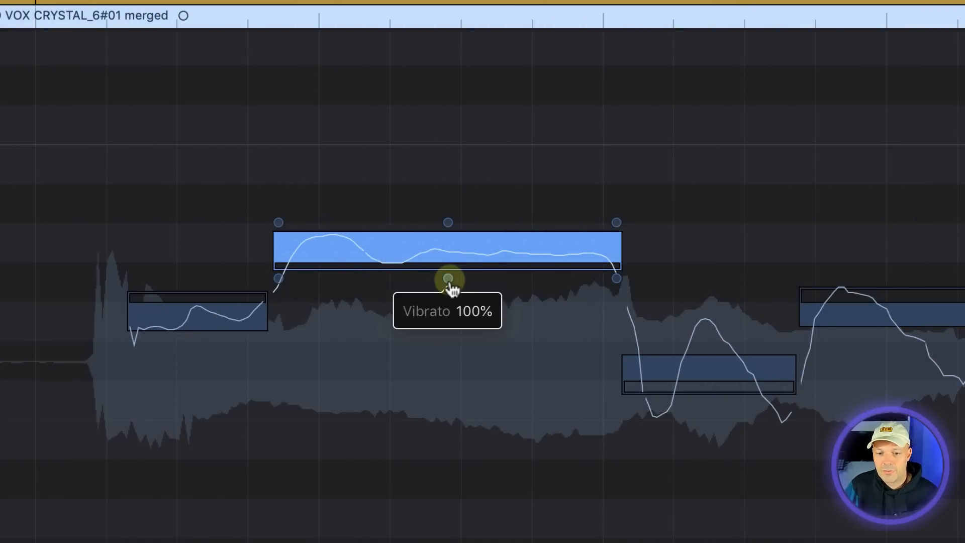
{"action": "mouse_move", "coordinate": [447, 279]}
{"action": "left_mouse_down"}
{"action": "mouse_move", "coordinate": [447, 328]}
{"action": "mouse_move", "coordinate": [448, 242]}
{"action": "mouse_move", "coordinate": [448, 287]}
{"action": "left_mouse_up"}
{"action": "left_click", "coordinate": [449, 288]}
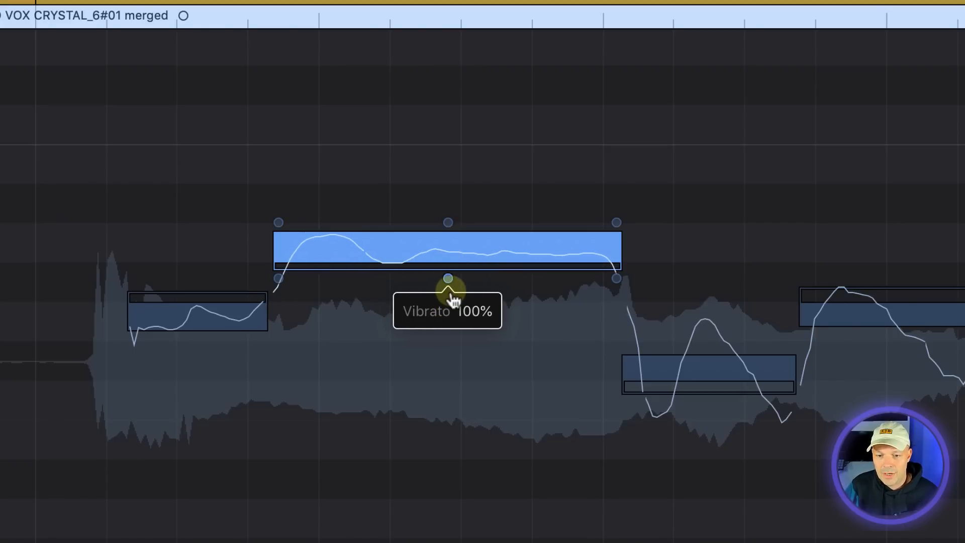
- Move the long second note up in pitch and undo the move
{"action": "scroll", "coordinate": [474, 266], "scroll_direction": "right", "scroll_amount": 2}
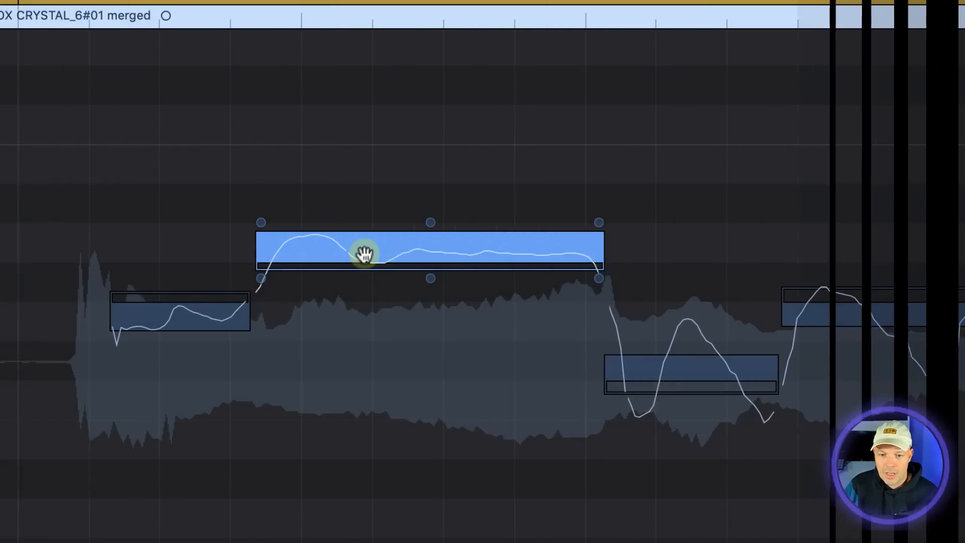
{"action": "left_click", "coordinate": [364, 253]}
{"action": "left_click_drag", "start_coordinate": [364, 254], "coordinate": [363, 167]}
{"action": "key", "text": "super+z"}
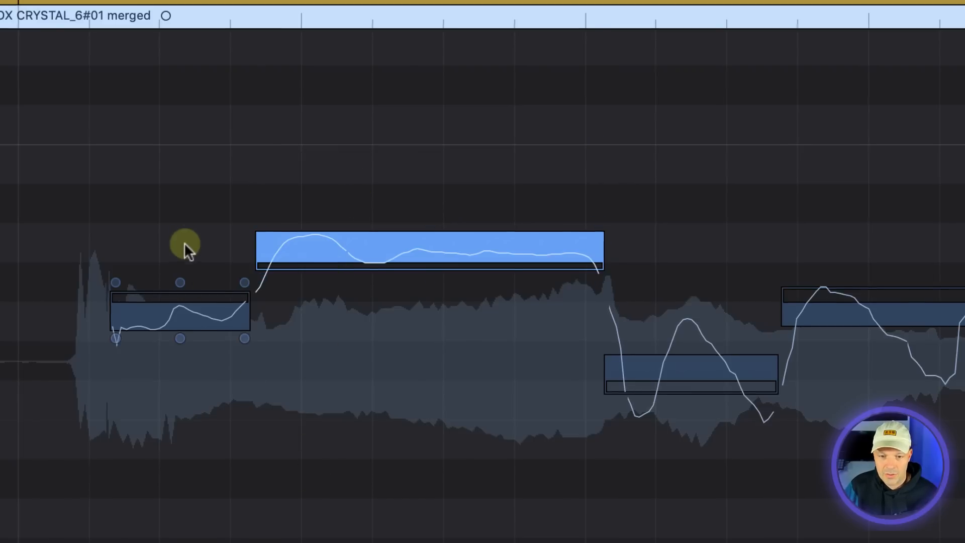
- Try selecting the notes of the first phrase together and raising them in pitch as a group
{"action": "left_click_drag", "start_coordinate": [105, 138], "coordinate": [526, 325]}
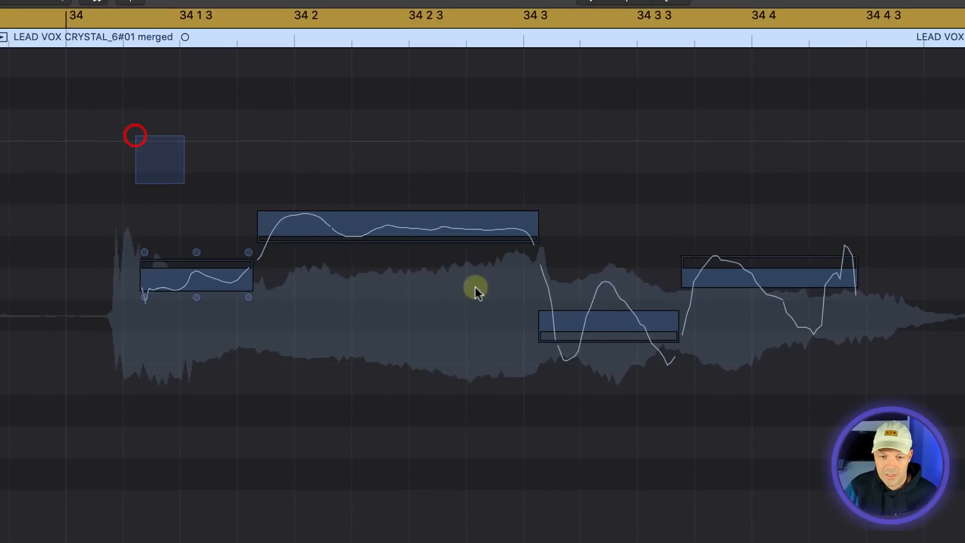
{"action": "left_click_drag", "start_coordinate": [475, 291], "coordinate": [879, 409]}
{"action": "left_click_drag", "start_coordinate": [391, 227], "coordinate": [392, 186]}
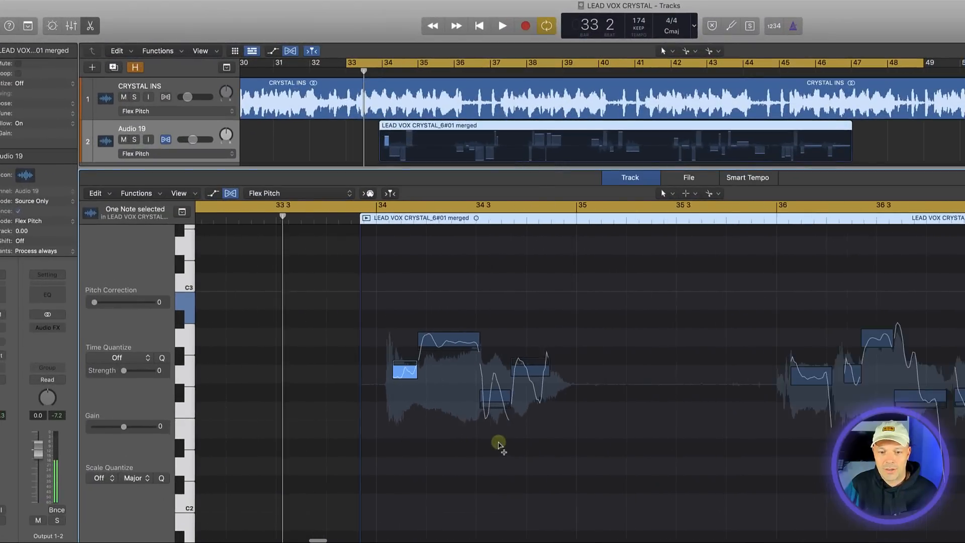
- Play the whole merged lead vocal against the instrumental from bar 33 and stop at its end
{"action": "scroll", "coordinate": [498, 445], "scroll_direction": "left", "scroll_amount": 5}
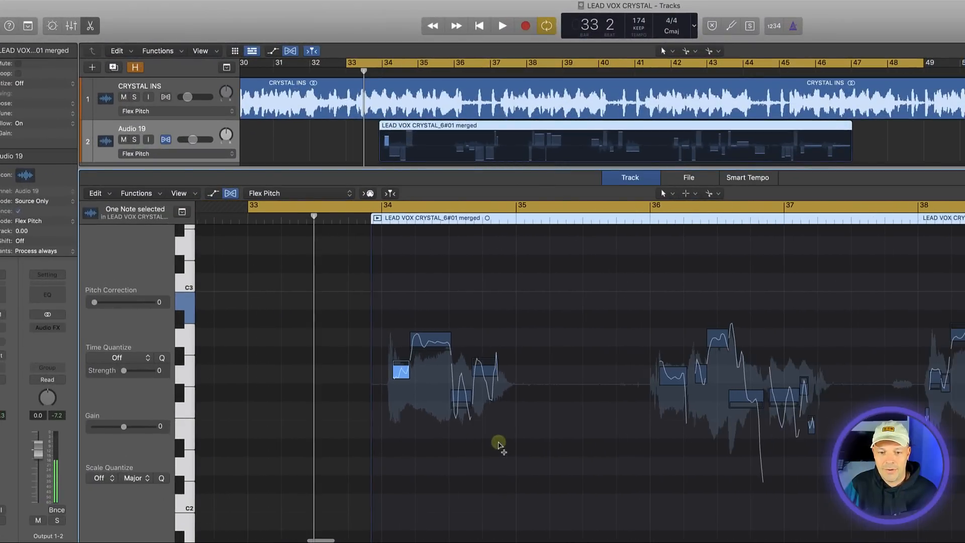
{"action": "key", "text": "space"}
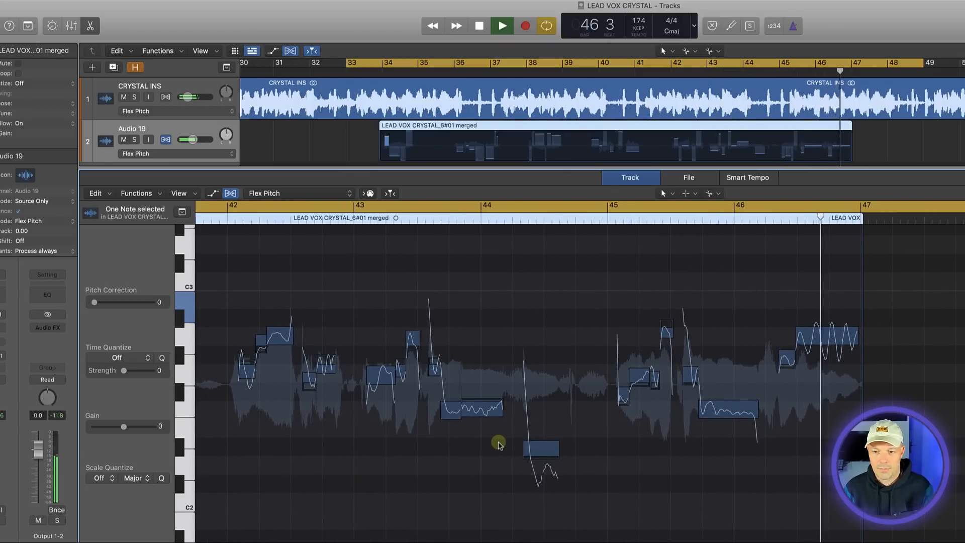
{"action": "key", "text": "space"}
{"action": "mouse_move", "coordinate": [567, 446]}
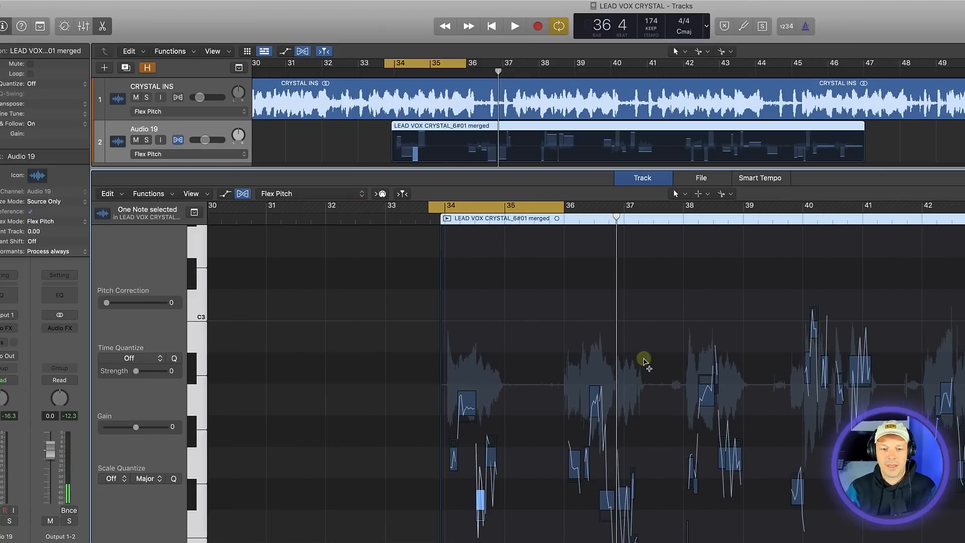
- Set the cycle range to end at 35 3 around the first vocal phrase and play it back
{"action": "scroll", "coordinate": [645, 361], "scroll_direction": "up", "scroll_amount": 5}
{"action": "scroll", "coordinate": [645, 361], "scroll_direction": "left", "scroll_amount": 10}
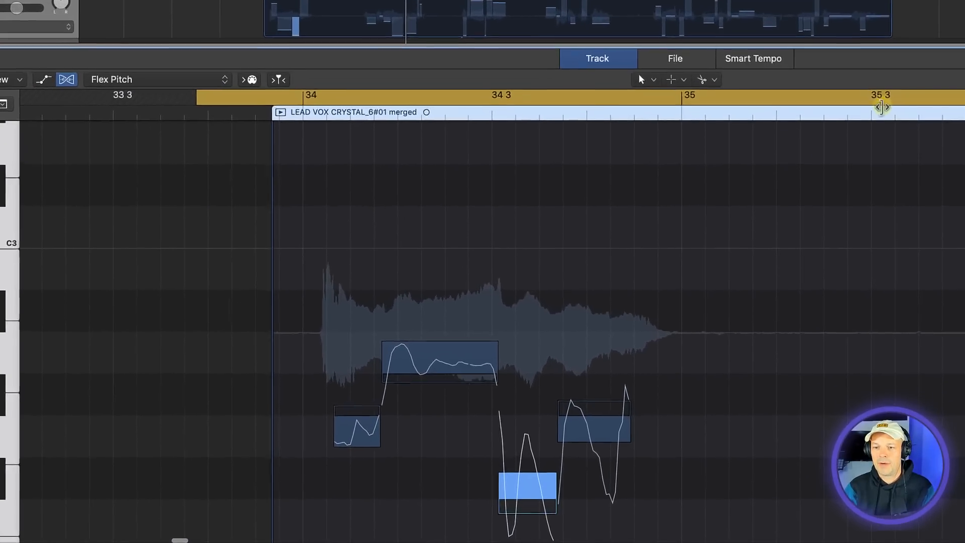
{"action": "left_click", "coordinate": [863, 177], "text": "shift"}
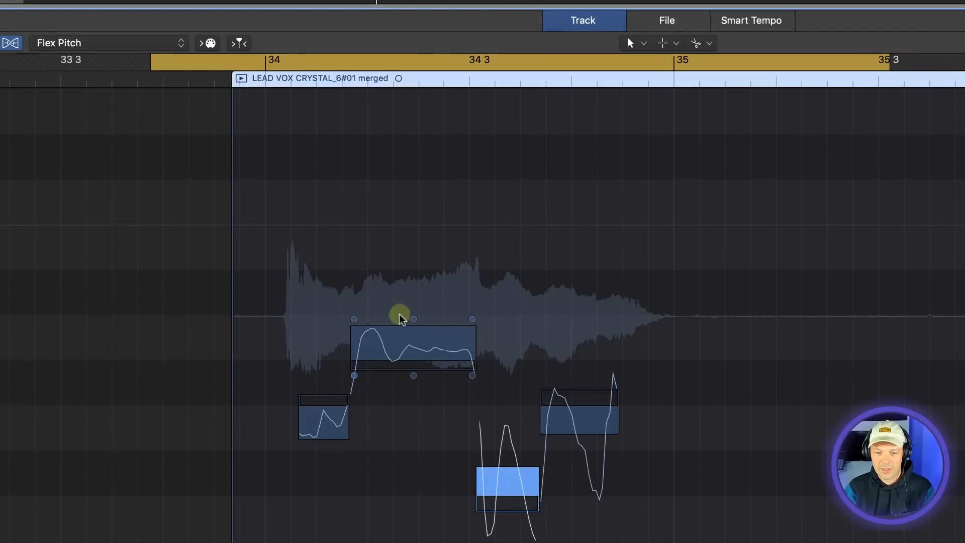
{"action": "key", "text": "space"}
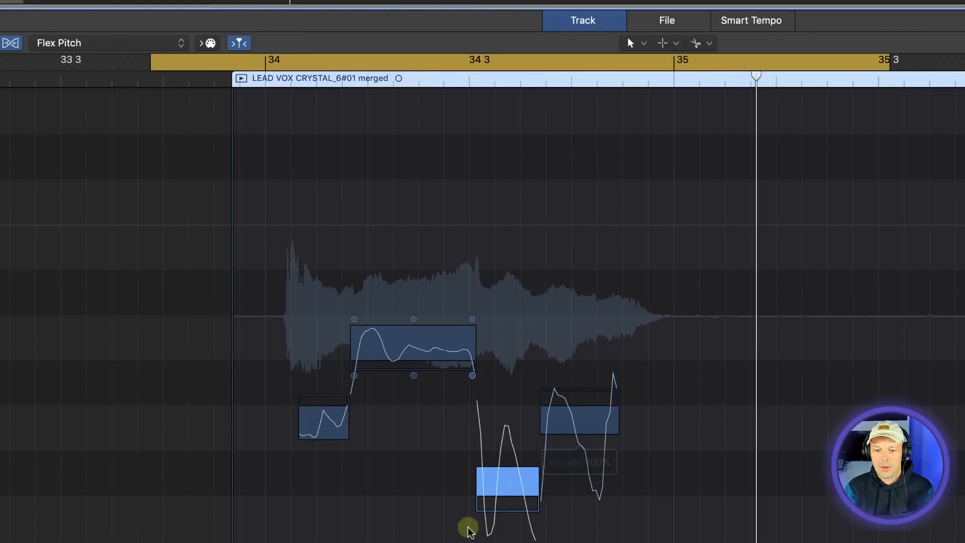
- Raise the long second note's fine pitch until it sits exactly on its semitone, and play the phrase
{"action": "left_click_drag", "start_coordinate": [413, 318], "coordinate": [409, 217]}
{"action": "key", "text": "space"}
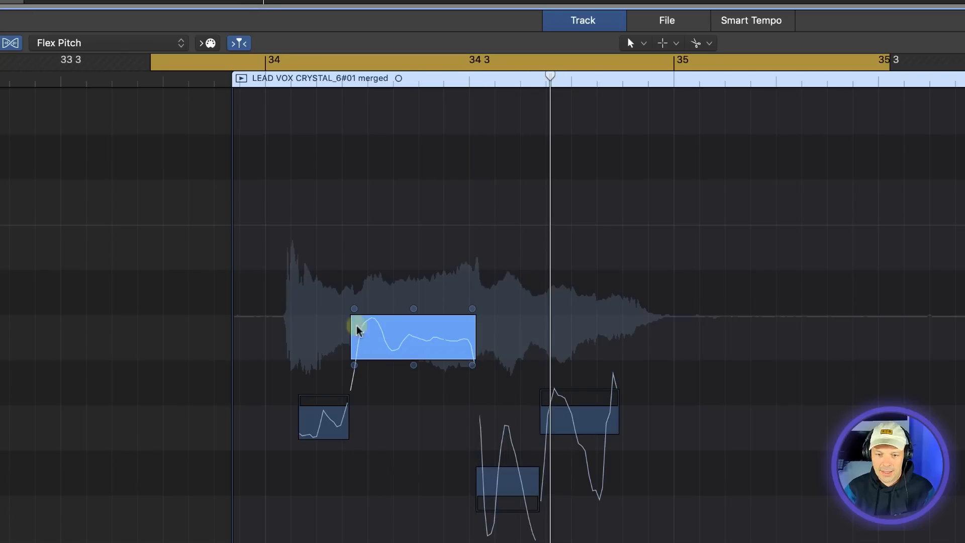
{"action": "mouse_move", "coordinate": [328, 391]}
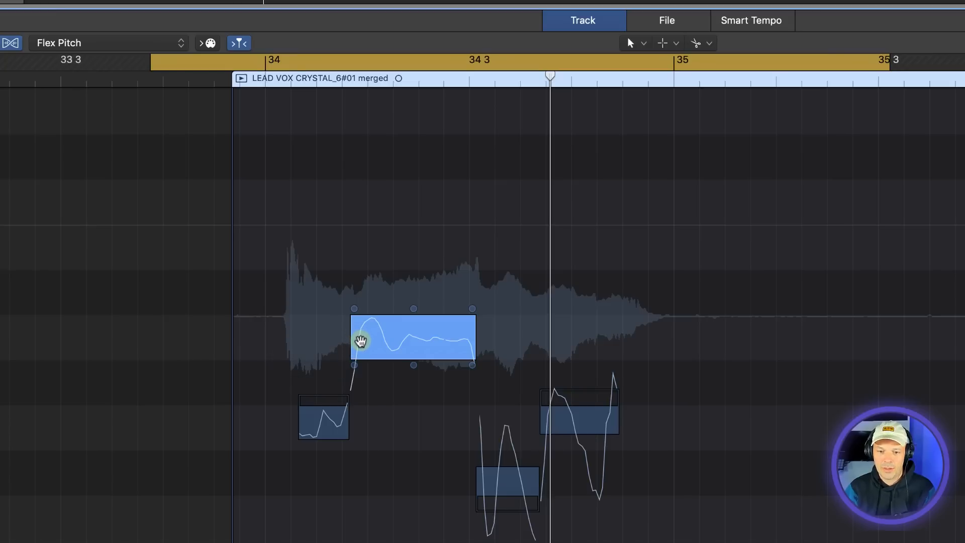
{"action": "scroll", "coordinate": [359, 337], "scroll_direction": "up", "scroll_amount": 5}
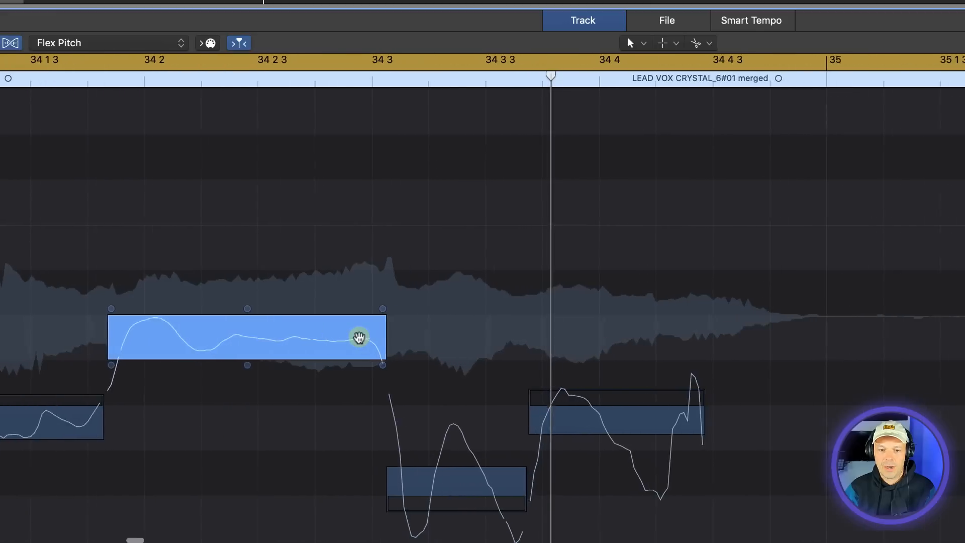
- Split the long second note near its start and raise the short front piece onto the same semitone as the remainder
{"action": "scroll", "coordinate": [359, 337], "scroll_direction": "left", "scroll_amount": 5}
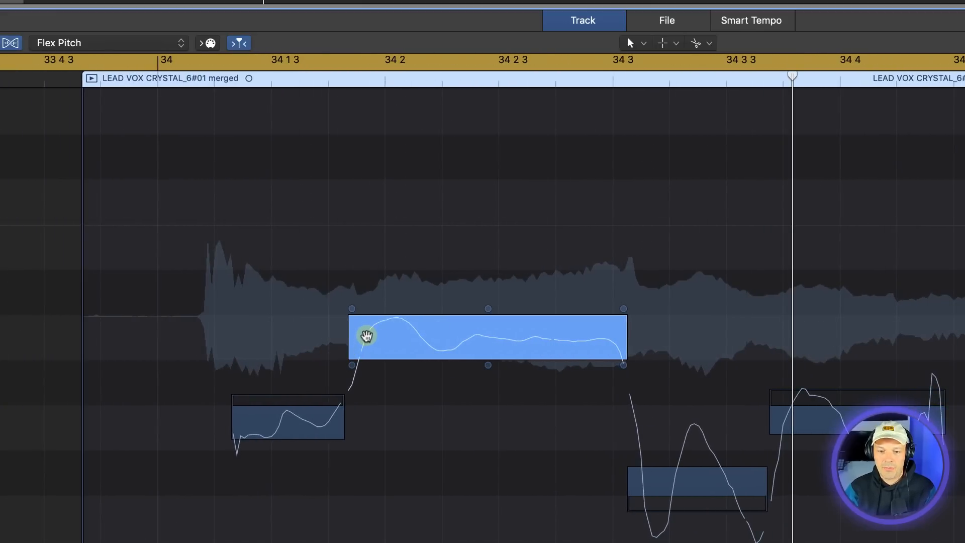
{"action": "right_click", "coordinate": [367, 336]}
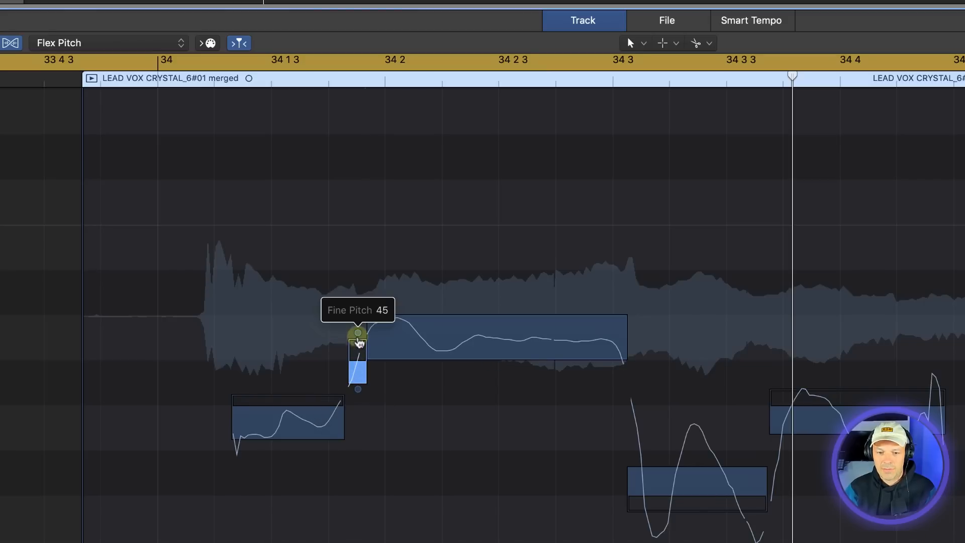
{"action": "left_click_drag", "start_coordinate": [357, 332], "coordinate": [349, 114]}
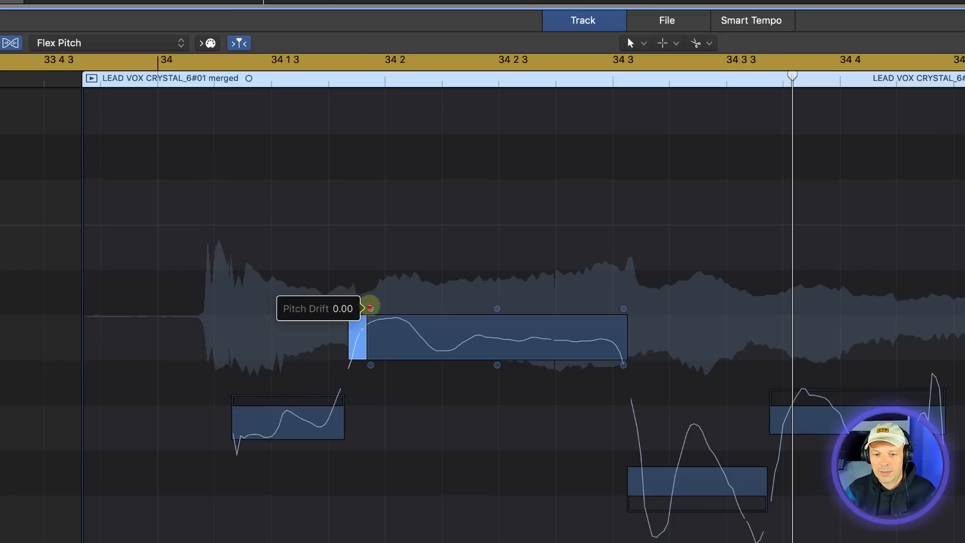
- Raise the pitch drift at the start of the long remaining piece and play the phrase
{"action": "left_click_drag", "start_coordinate": [371, 308], "coordinate": [369, 285]}
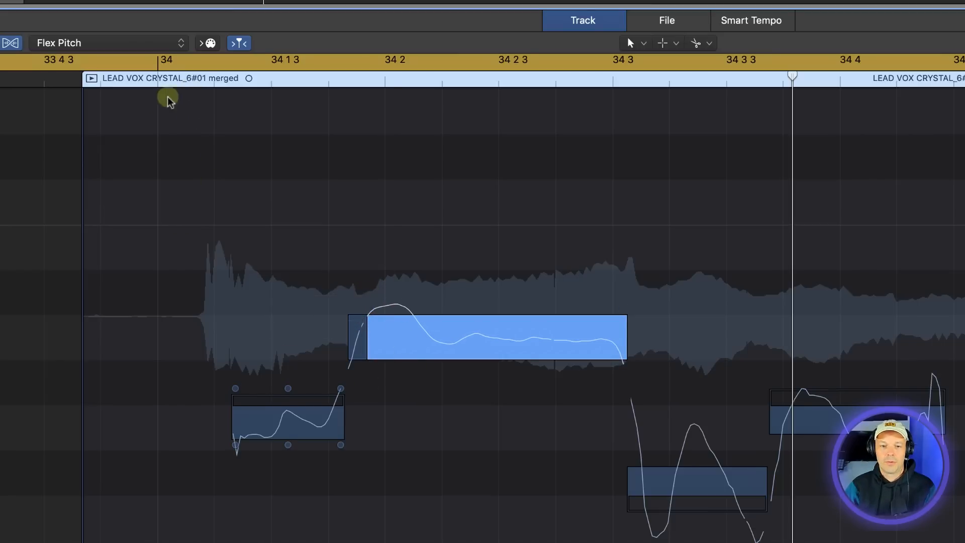
{"action": "key", "text": "space"}
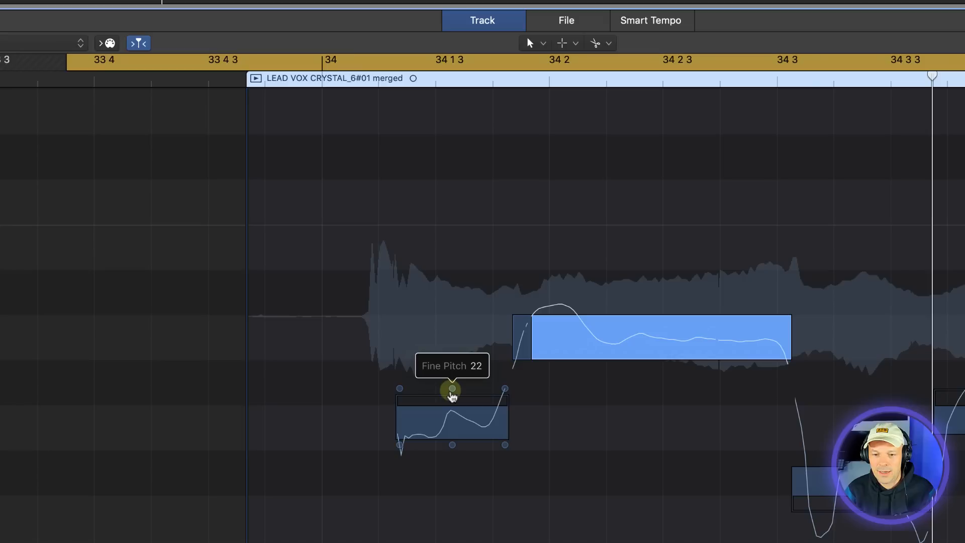
- Set the first note's fine pitch to 32 and play the phrase
{"action": "left_click_drag", "start_coordinate": [452, 391], "coordinate": [452, 483]}
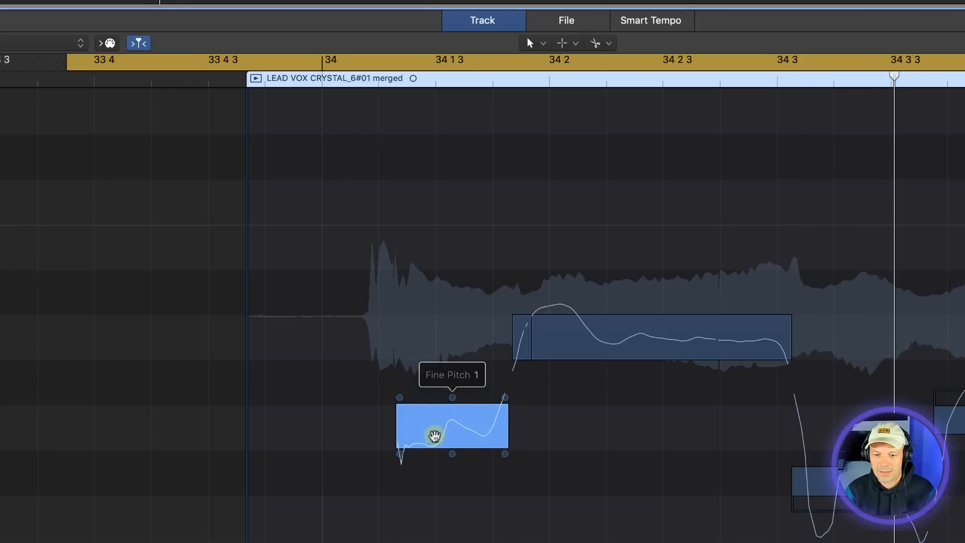
{"action": "left_click_drag", "start_coordinate": [452, 397], "coordinate": [458, 261]}
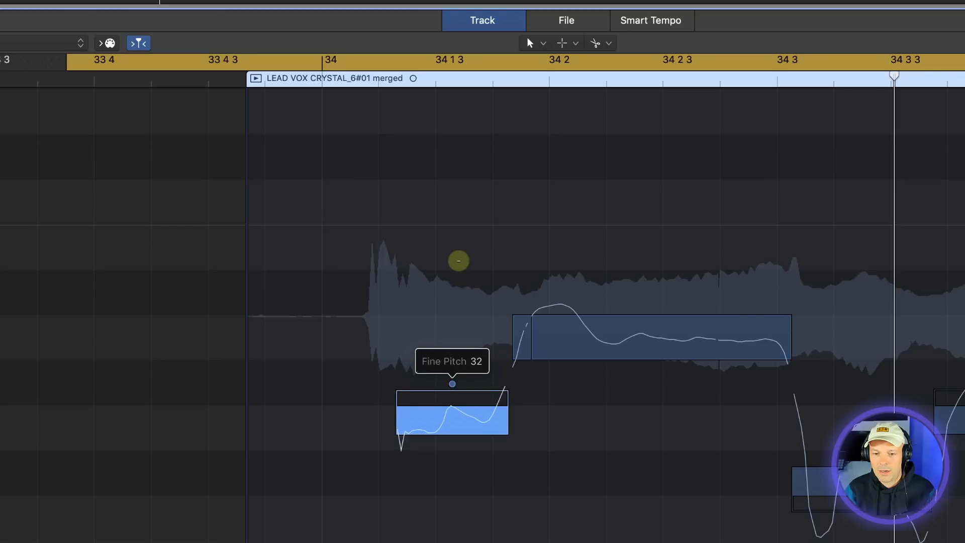
{"action": "key", "text": "space"}
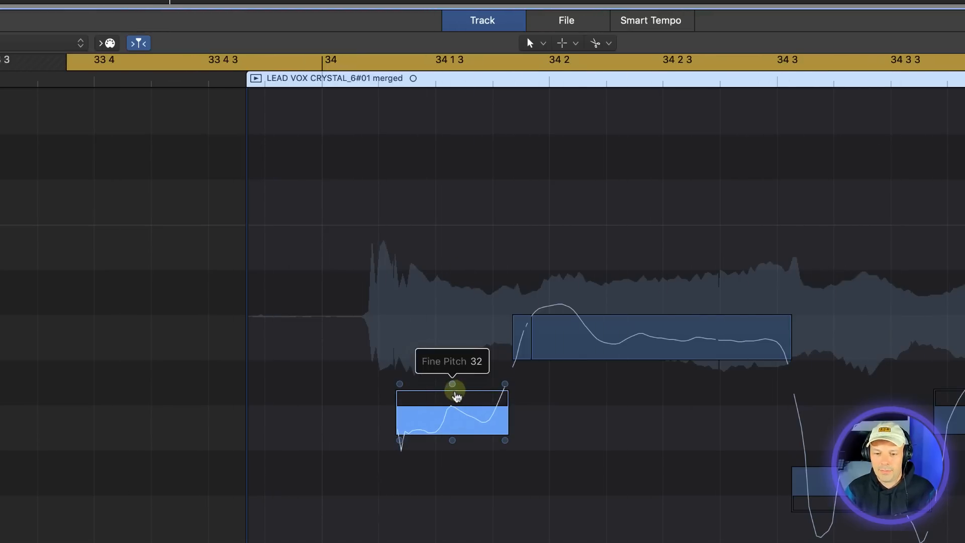
{"action": "key", "text": "super+Left"}
{"action": "key", "text": "super+Left"}
{"action": "key", "text": "super+Left"}
{"action": "key", "text": "super+Left"}
{"action": "scroll", "coordinate": [399, 417], "scroll_direction": "right", "scroll_amount": 10}
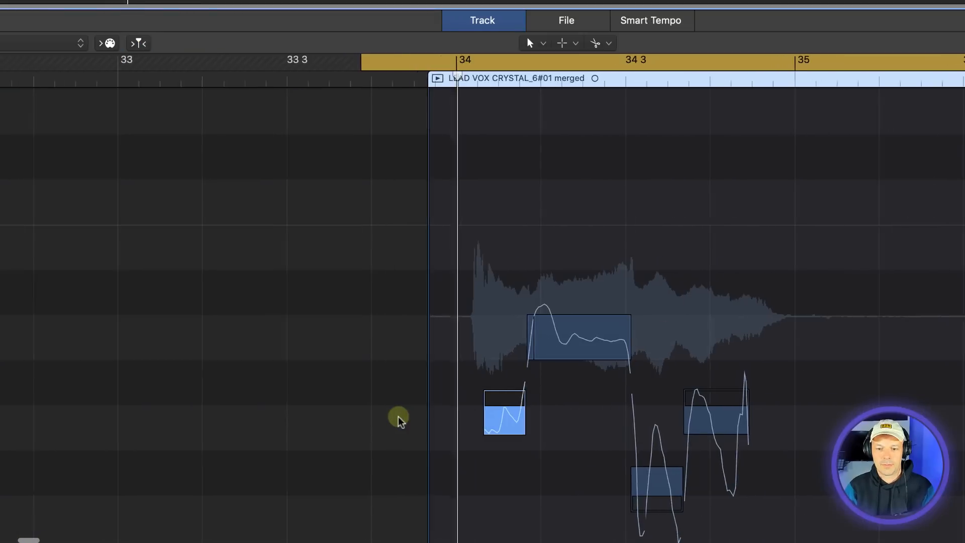
{"action": "key", "text": "space"}
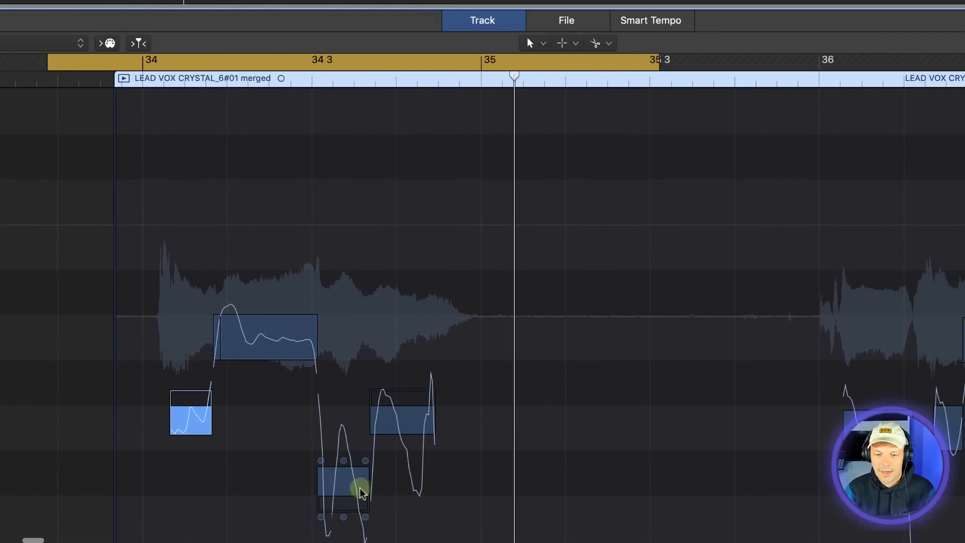
- Set the third note's fine pitch to -11 and its vibrato to 44%
{"action": "key", "text": "super+Right"}
{"action": "key", "text": "super+Right"}
{"action": "key", "text": "super+Right"}
{"action": "key", "text": "super+Right"}
{"action": "scroll", "coordinate": [374, 458], "scroll_direction": "left", "scroll_amount": 5}
{"action": "left_click", "coordinate": [392, 469]}
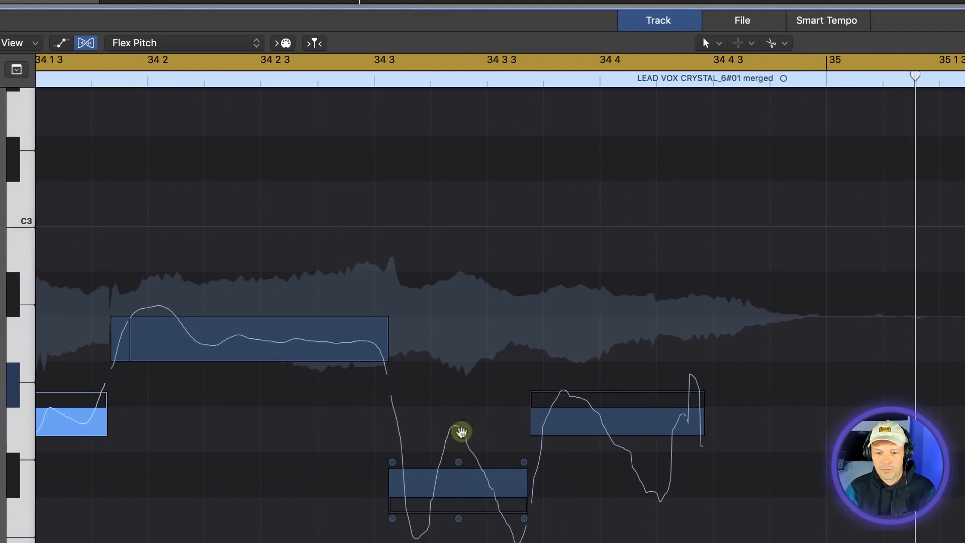
{"action": "scroll", "coordinate": [504, 494], "scroll_direction": "down", "scroll_amount": 2}
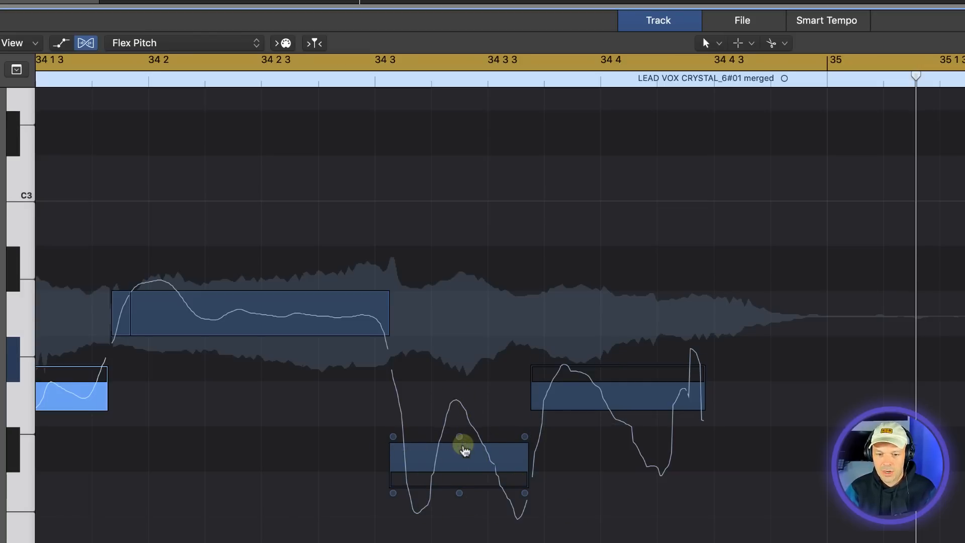
{"action": "mouse_move", "coordinate": [462, 442]}
{"action": "left_click_drag", "start_coordinate": [461, 437], "coordinate": [457, 320]}
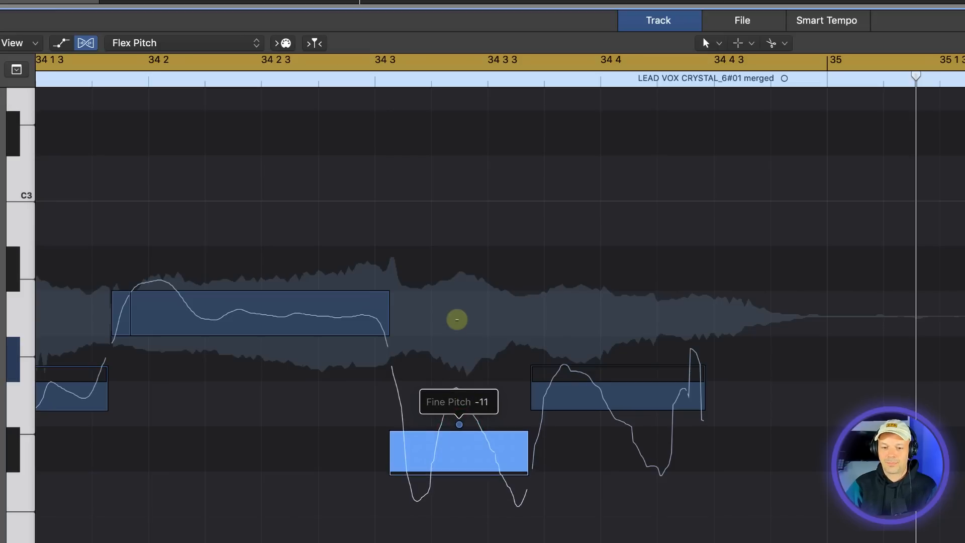
{"action": "left_click_drag", "start_coordinate": [459, 483], "coordinate": [459, 502]}
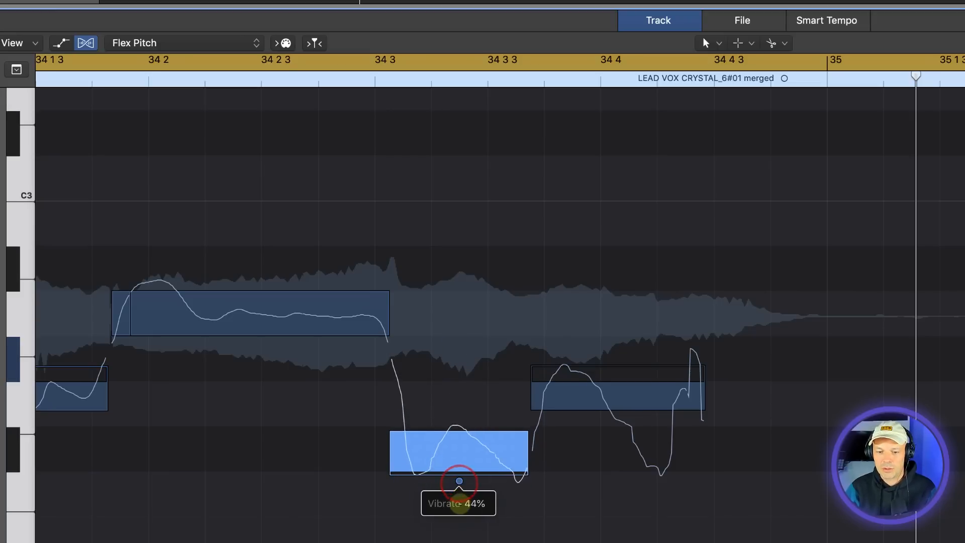
- Play the phrase back and lower the third note's fine pitch slightly
{"action": "key", "text": "space"}
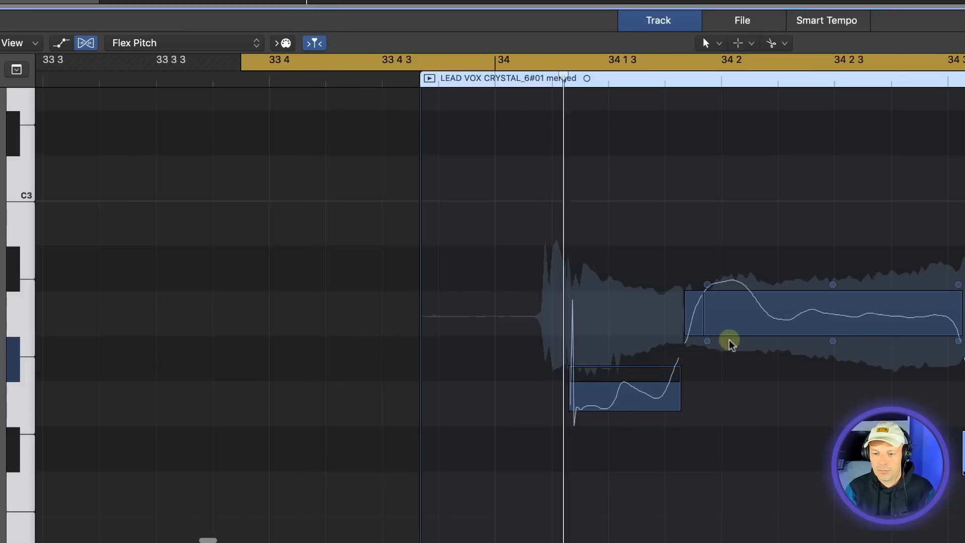
{"action": "scroll", "coordinate": [675, 368], "scroll_direction": "right", "scroll_amount": 6}
{"action": "scroll", "coordinate": [675, 368], "scroll_direction": "right", "scroll_amount": 5}
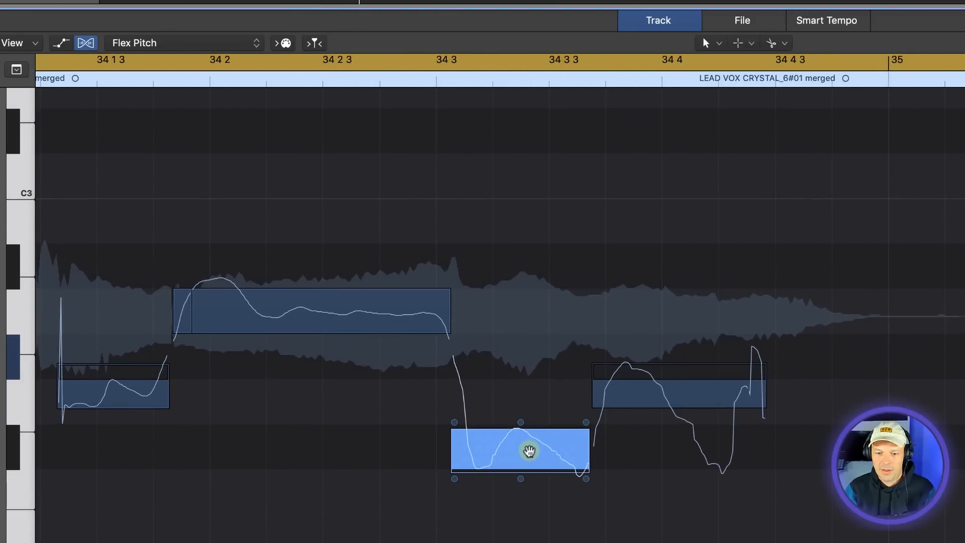
{"action": "left_click_drag", "start_coordinate": [521, 422], "coordinate": [521, 425]}
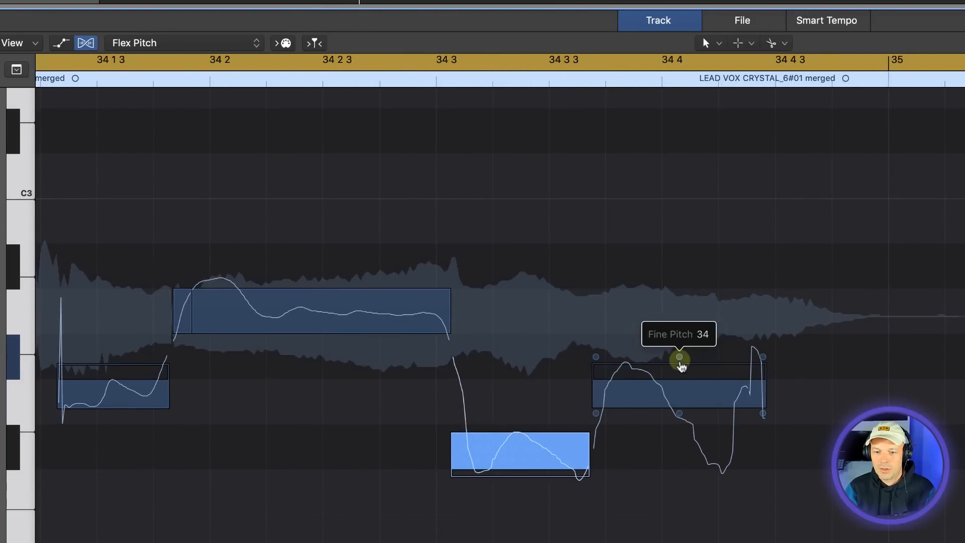
- Reduce the fourth note's vibrato, lower its fine pitch to 20, and play the phrase
{"action": "left_click_drag", "start_coordinate": [679, 413], "coordinate": [679, 443]}
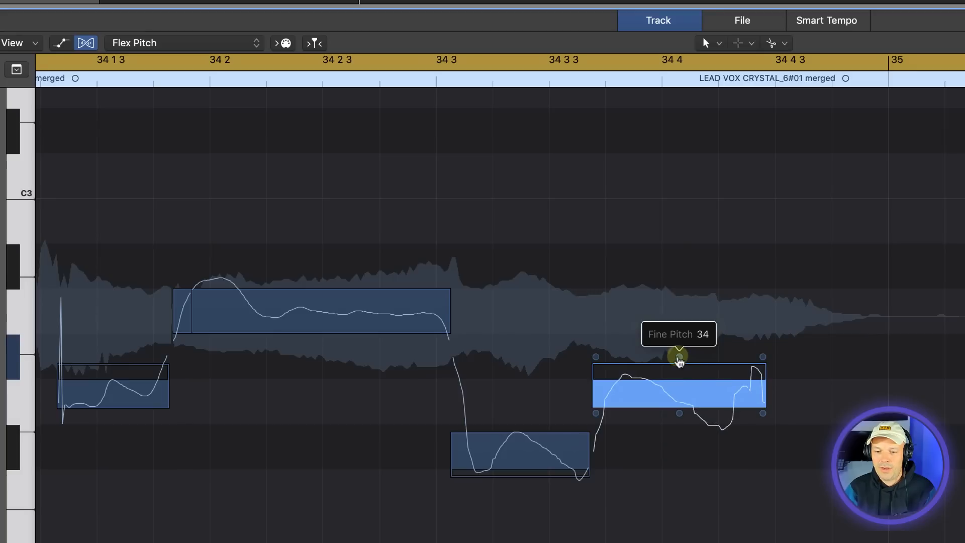
{"action": "left_click_drag", "start_coordinate": [678, 356], "coordinate": [677, 422]}
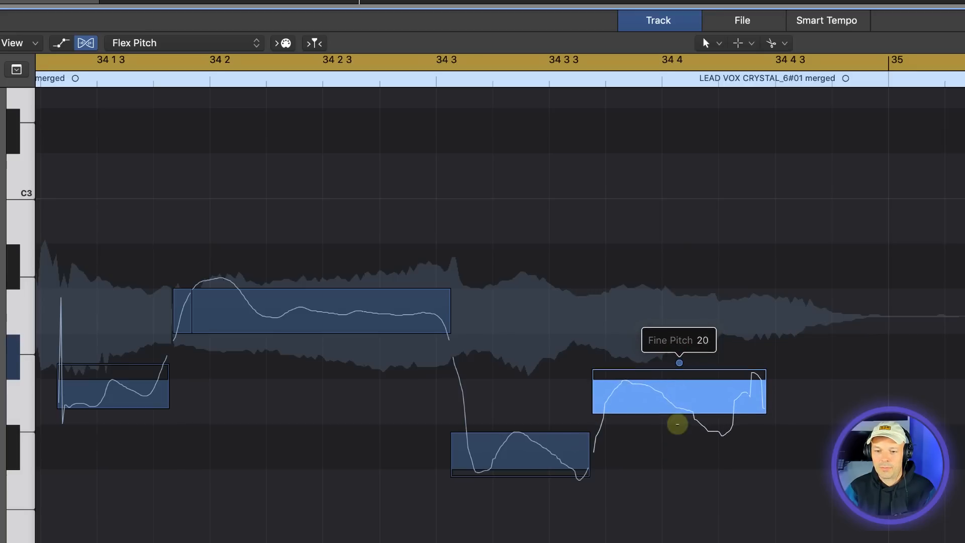
{"action": "key", "text": "space"}
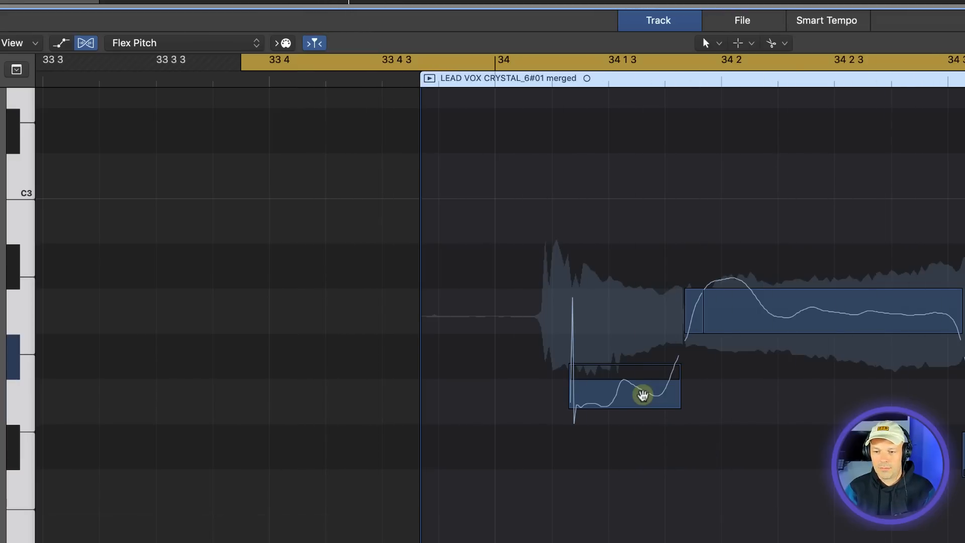
- Raise the third note exactly onto its semitone, set the fourth note's fine pitch to 15, and play the phrase
{"action": "scroll", "coordinate": [644, 395], "scroll_direction": "right", "scroll_amount": 9}
{"action": "left_click_drag", "start_coordinate": [557, 418], "coordinate": [561, 351]}
{"action": "left_click_drag", "start_coordinate": [716, 365], "coordinate": [718, 376]}
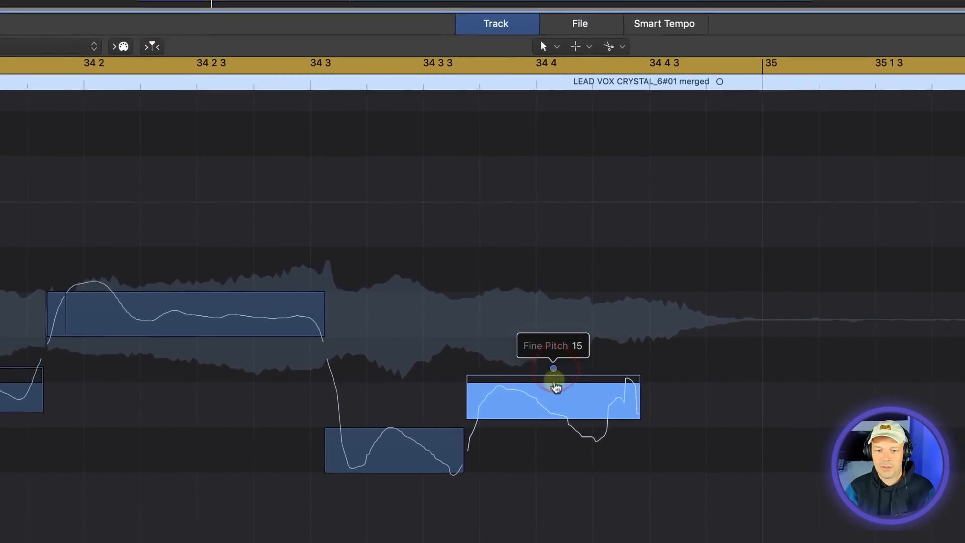
{"action": "key", "text": "space"}
- Set the third note's fine pitch to 8, raise the fourth note's fine pitch slightly, and play the phrase
{"action": "scroll", "coordinate": [416, 399], "scroll_direction": "right", "scroll_amount": 10}
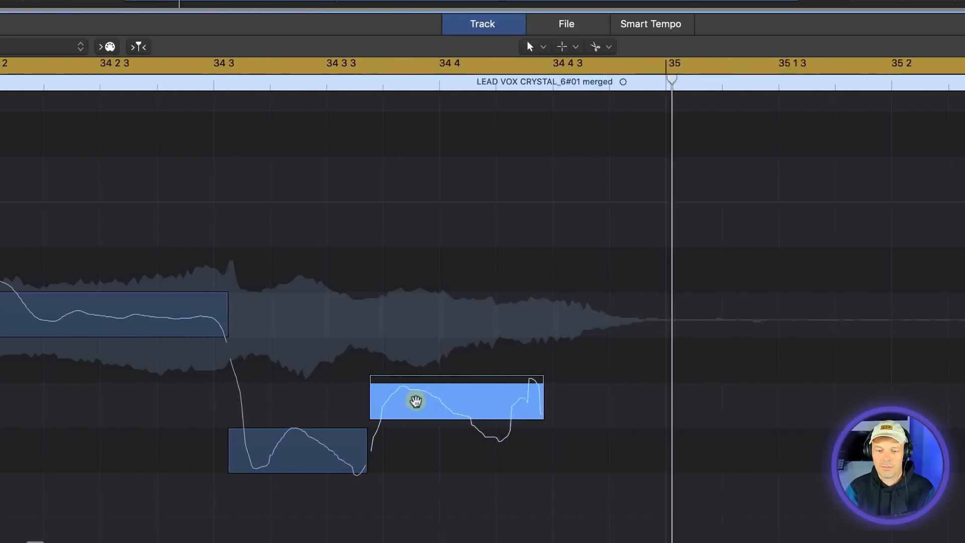
{"action": "left_click_drag", "start_coordinate": [166, 421], "coordinate": [155, 404]}
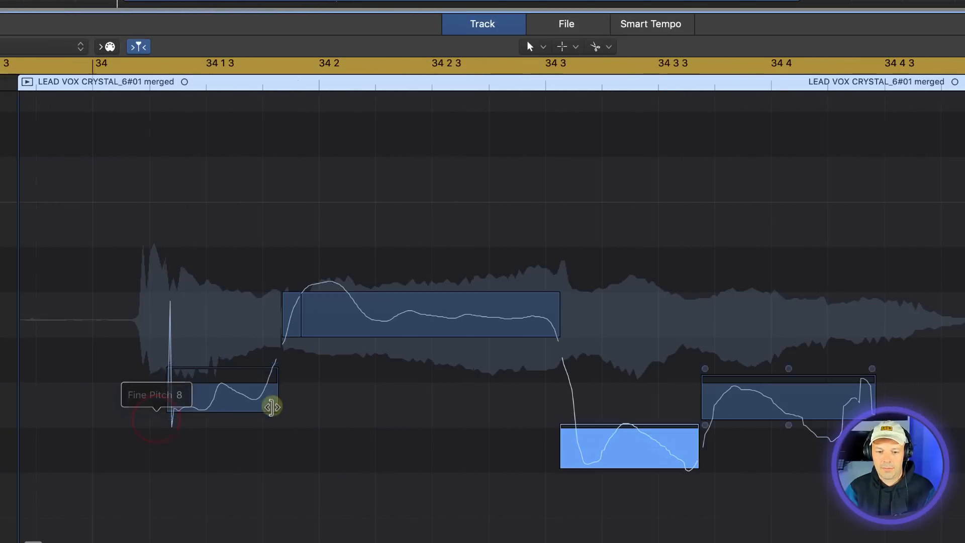
{"action": "scroll", "coordinate": [502, 415], "scroll_direction": "right", "scroll_amount": 5}
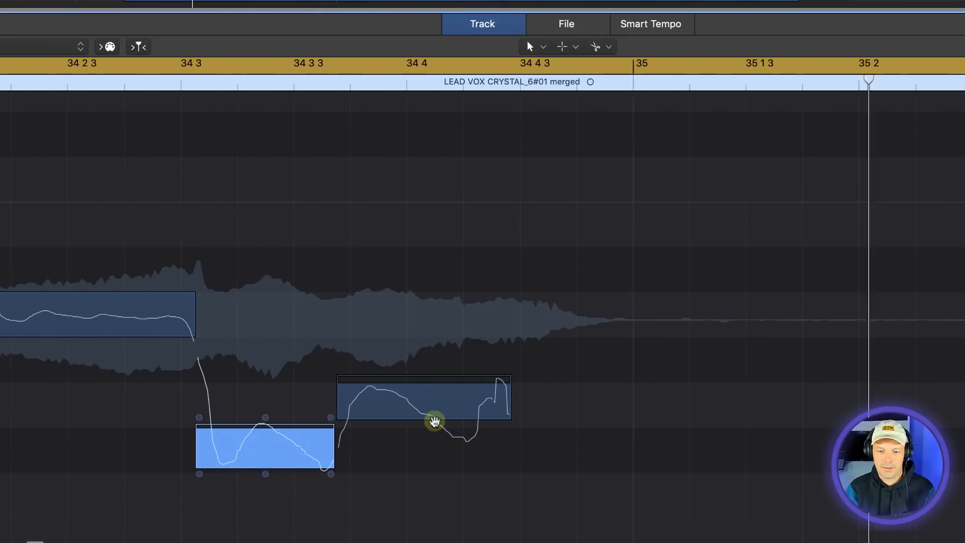
{"action": "left_click", "coordinate": [425, 369]}
{"action": "left_click_drag", "start_coordinate": [425, 368], "coordinate": [425, 343]}
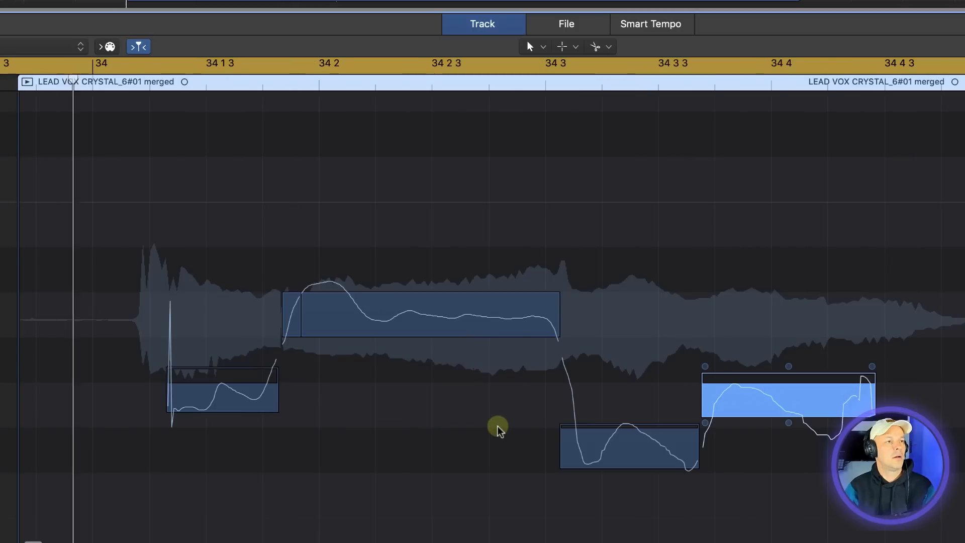
{"action": "key", "text": "space"}
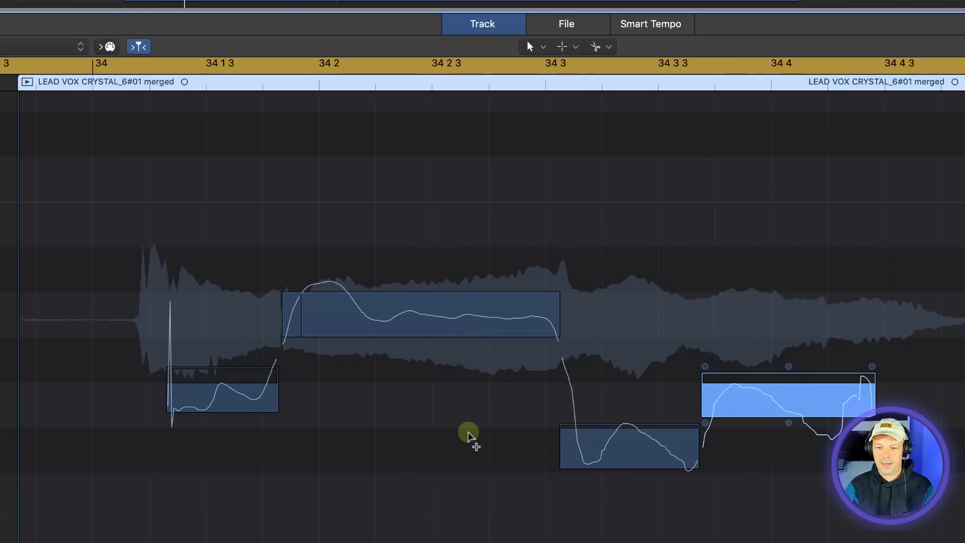
- Move the cycle range to start at 35 4 3 and span the second vocal phrase
{"action": "key", "text": "super+Left"}
{"action": "key", "text": "super+Left"}
{"action": "key", "text": "super+Left"}
{"action": "scroll", "coordinate": [468, 433], "scroll_direction": "right", "scroll_amount": 4}
{"action": "scroll", "coordinate": [469, 433], "scroll_direction": "right", "scroll_amount": 8}
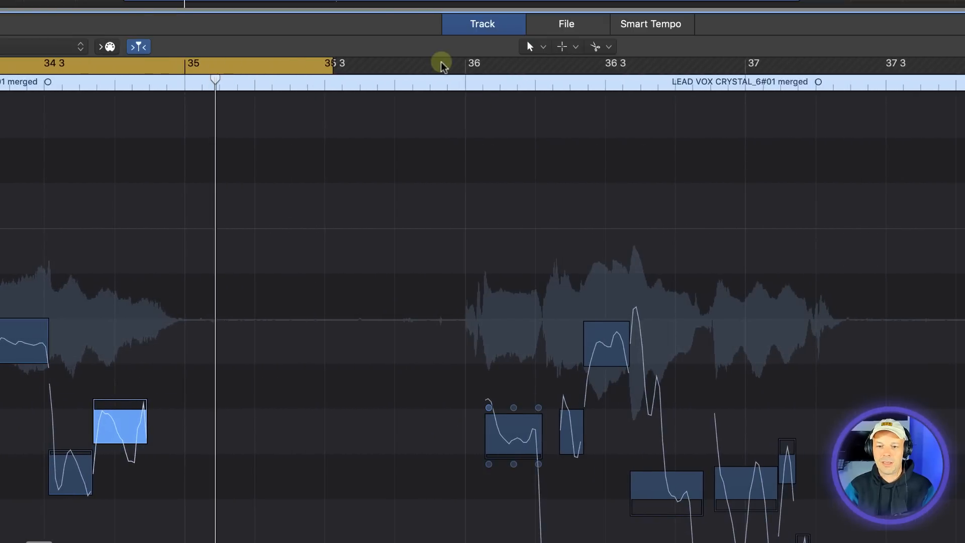
{"action": "left_click_drag", "start_coordinate": [426, 63], "coordinate": [956, 78]}
{"action": "key", "text": "super+Right"}
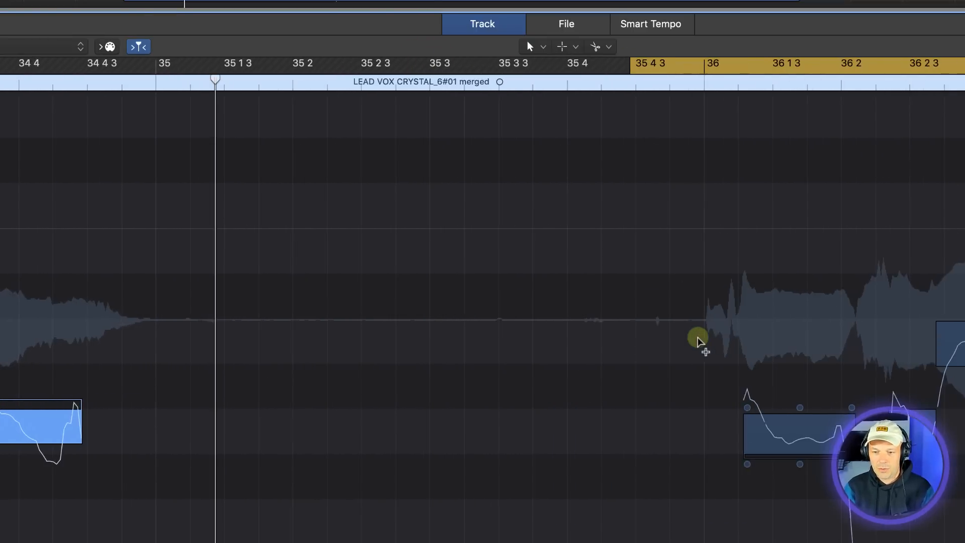
- Play the second vocal phrase repeatedly within the cycle range and listen for its out-of-tune notes
{"action": "scroll", "coordinate": [698, 337], "scroll_direction": "right", "scroll_amount": 6}
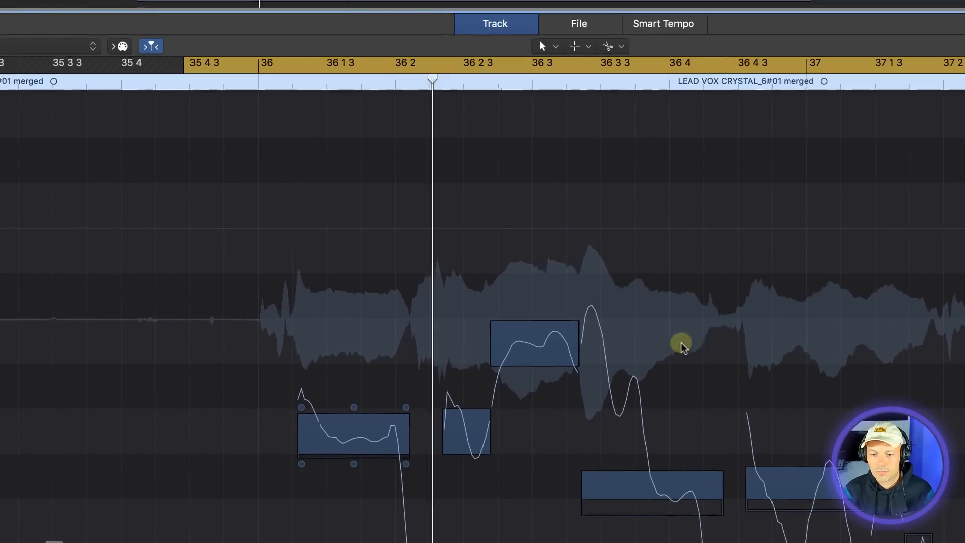
{"action": "scroll", "coordinate": [692, 343], "scroll_direction": "right", "scroll_amount": 5}
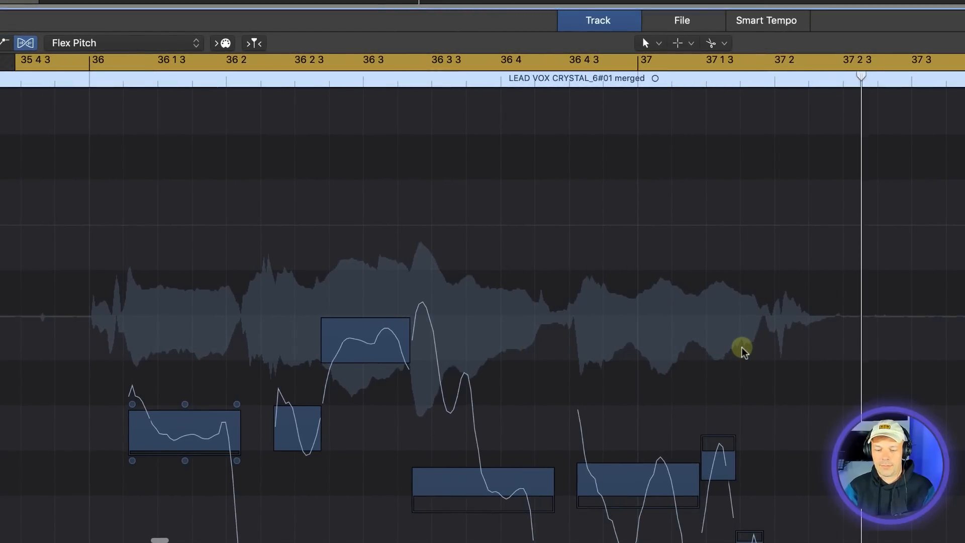
{"action": "key", "text": "space"}
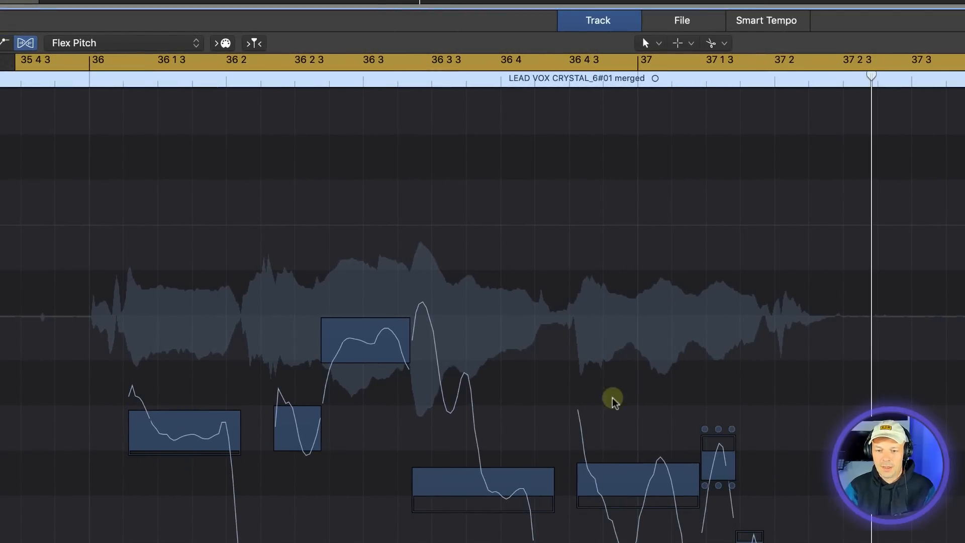
{"action": "key", "text": "space"}
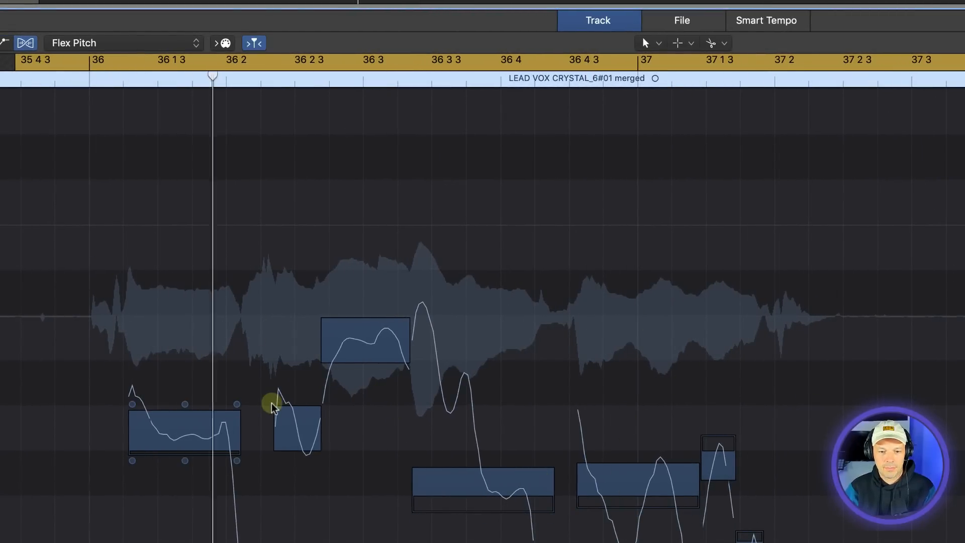
{"action": "key", "text": "space"}
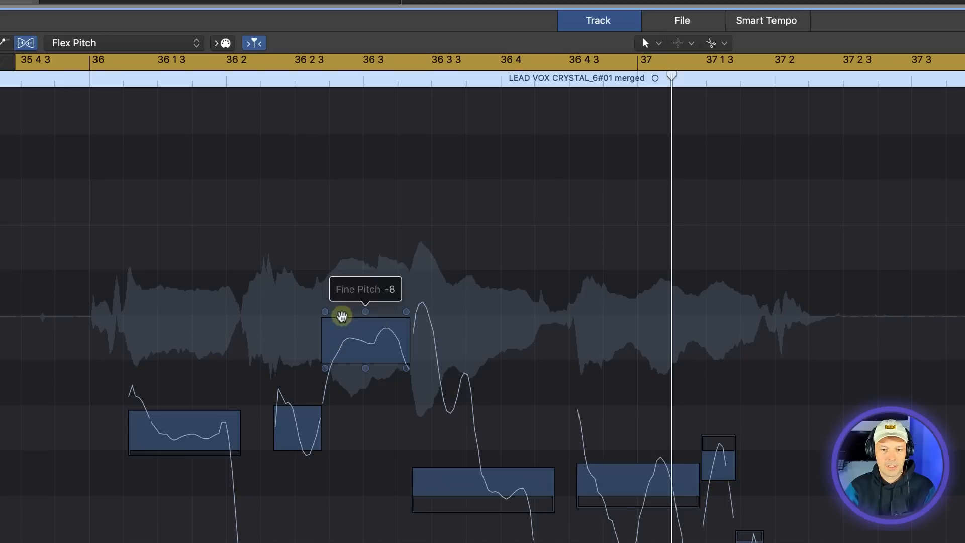
{"action": "key", "text": "space"}
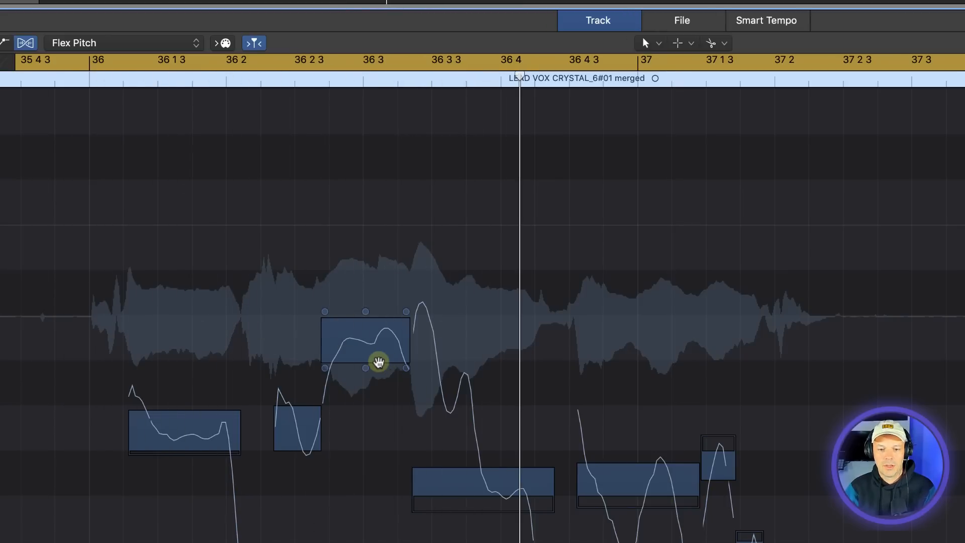
- Split the third note near its start, raise the short opening segment to the note's own pitch, and play the phrase
{"action": "left_click", "coordinate": [306, 406]}
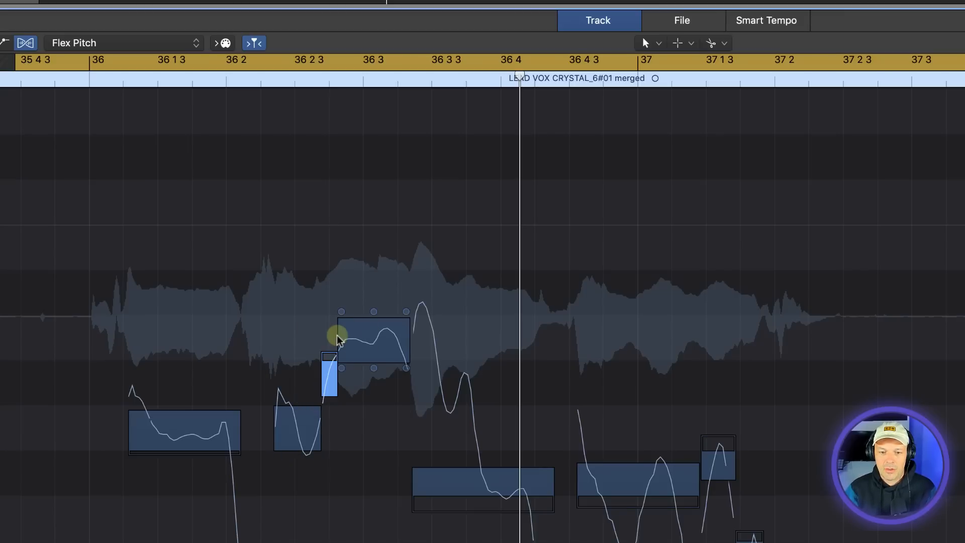
{"action": "left_click_drag", "start_coordinate": [330, 363], "coordinate": [327, 23]}
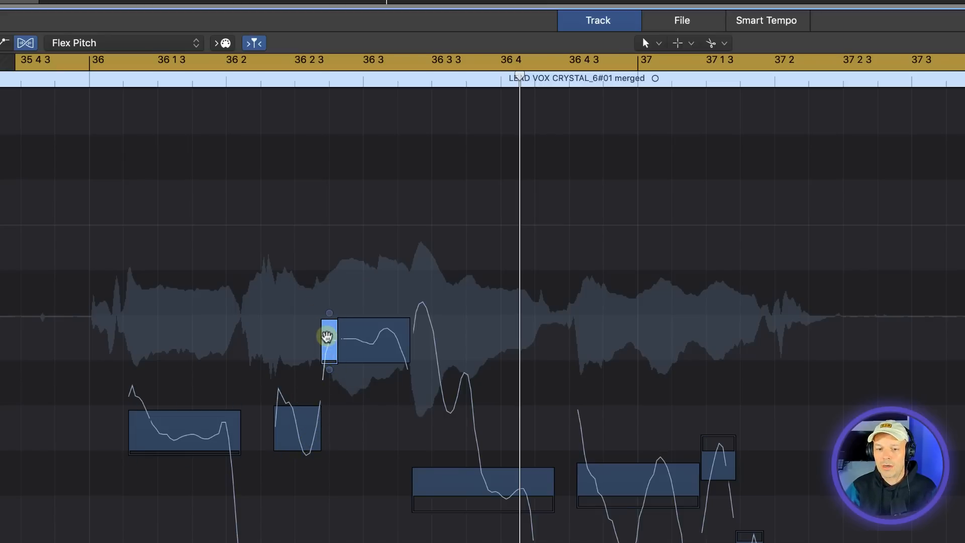
{"action": "key", "text": "space"}
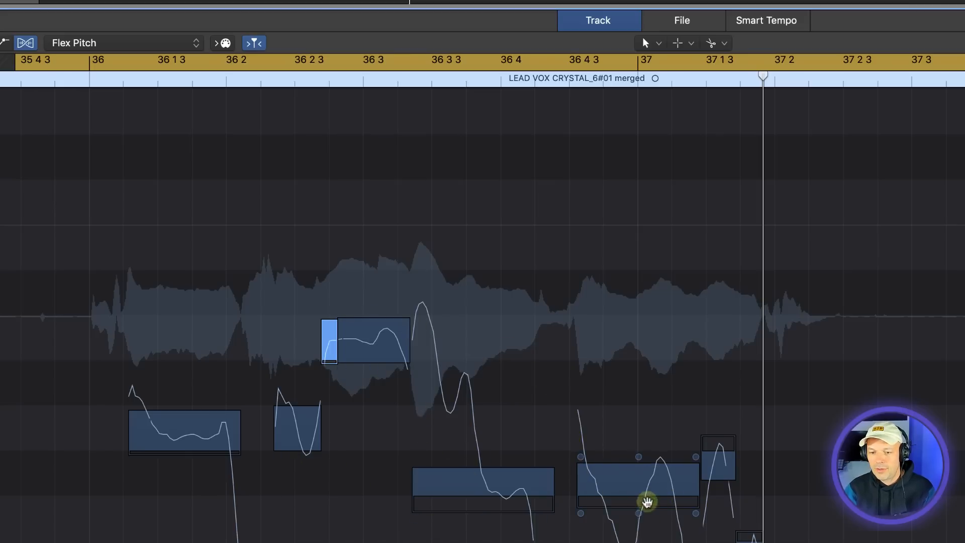
- Set the vibrato of the long note starting before 37 to 44%, reduce the following short note's vibrato slightly, and play the phrase
{"action": "scroll", "coordinate": [653, 454], "scroll_direction": "down", "scroll_amount": 5}
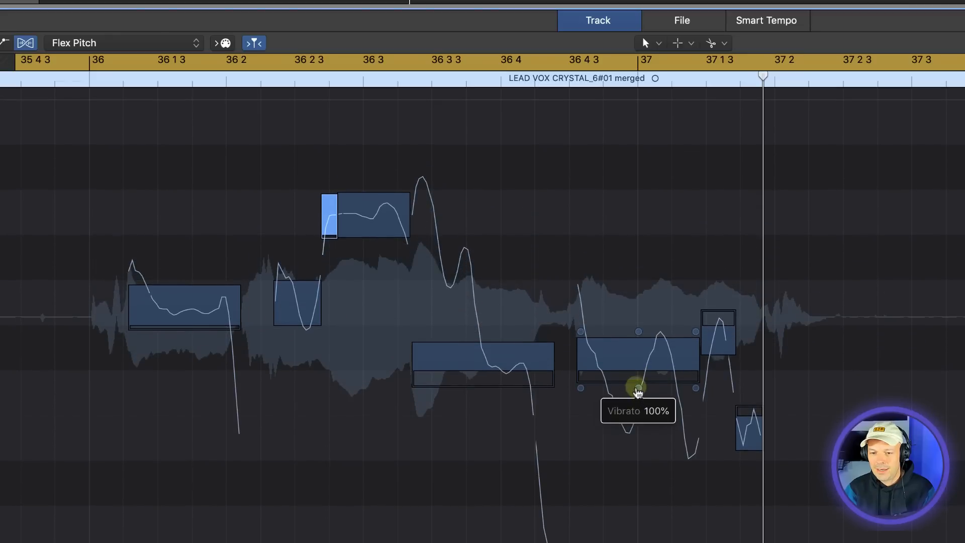
{"action": "left_click_drag", "start_coordinate": [638, 389], "coordinate": [638, 412]}
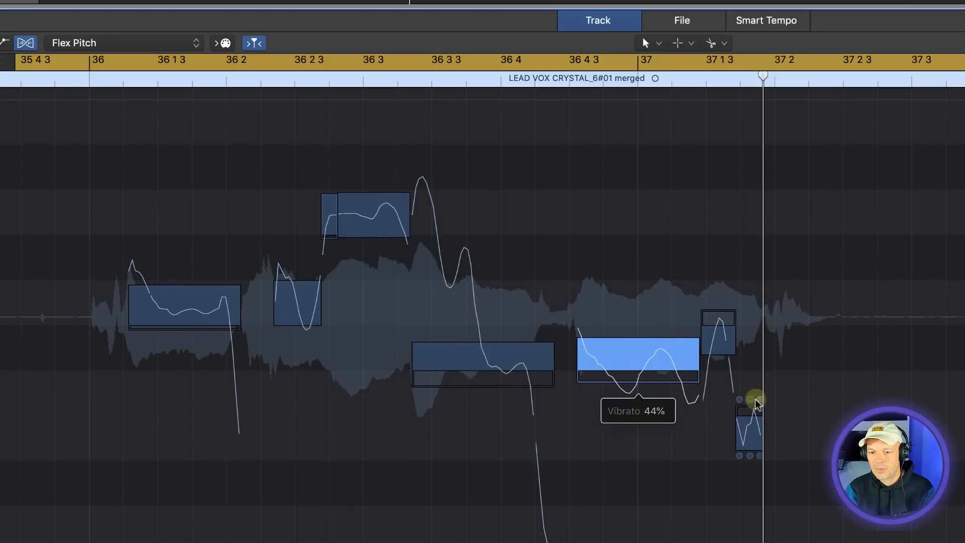
{"action": "left_click_drag", "start_coordinate": [718, 360], "coordinate": [718, 373]}
{"action": "key", "text": "space"}
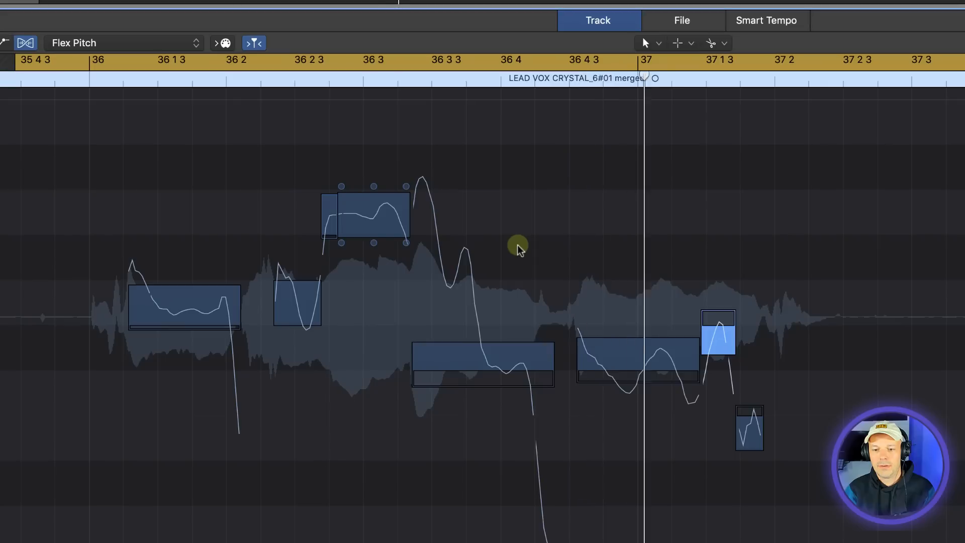
{"action": "key", "text": "space"}
- Raise the fine pitch of the long notes around 36 4 slightly and split the first of them just after 36 3 3
{"action": "left_click_drag", "start_coordinate": [484, 336], "coordinate": [483, 327]}
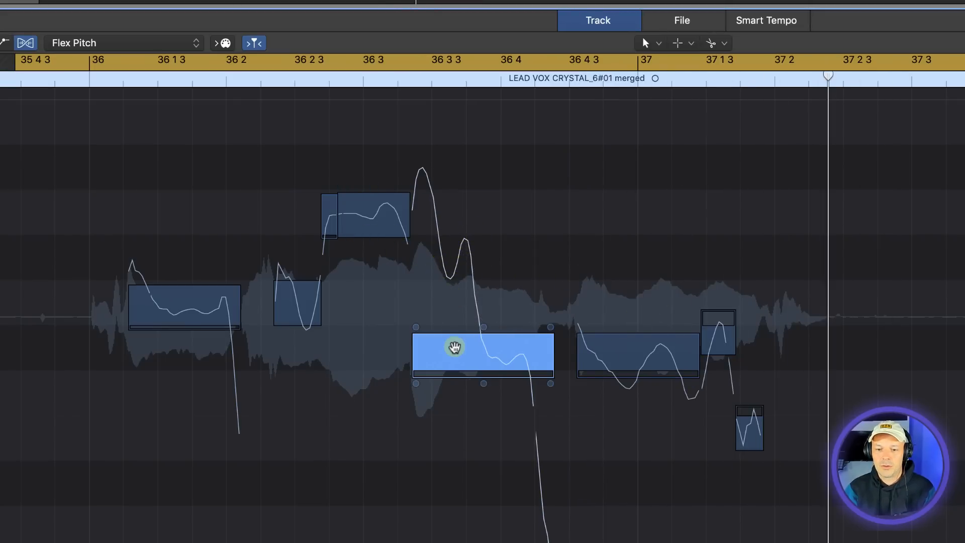
{"action": "left_click", "coordinate": [451, 346]}
{"action": "key", "text": "space"}
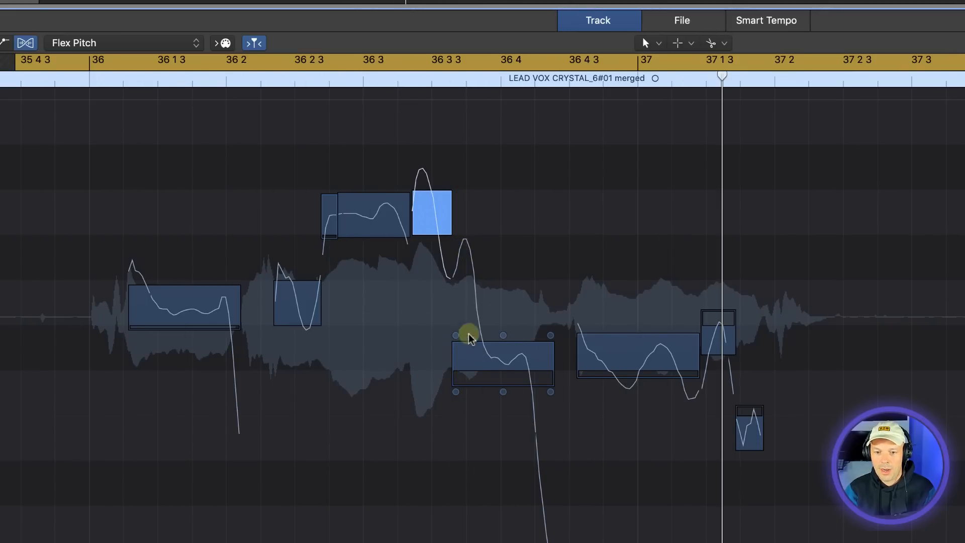
- Split the remaining long segment before 36 4, lower the short middle segment onto the next semitone, and play the phrase
{"action": "left_click", "coordinate": [481, 353]}
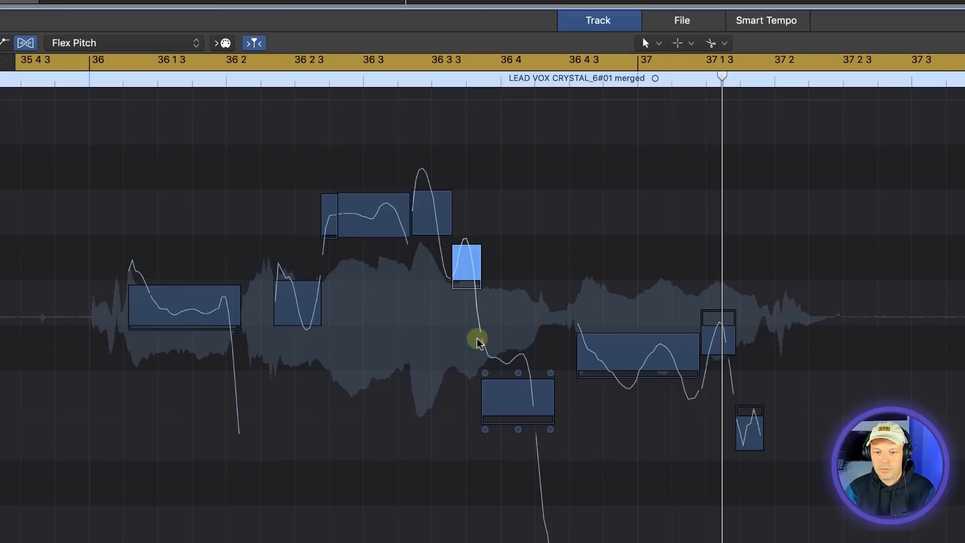
{"action": "left_click_drag", "start_coordinate": [467, 255], "coordinate": [469, 452]}
{"action": "key", "text": "space"}
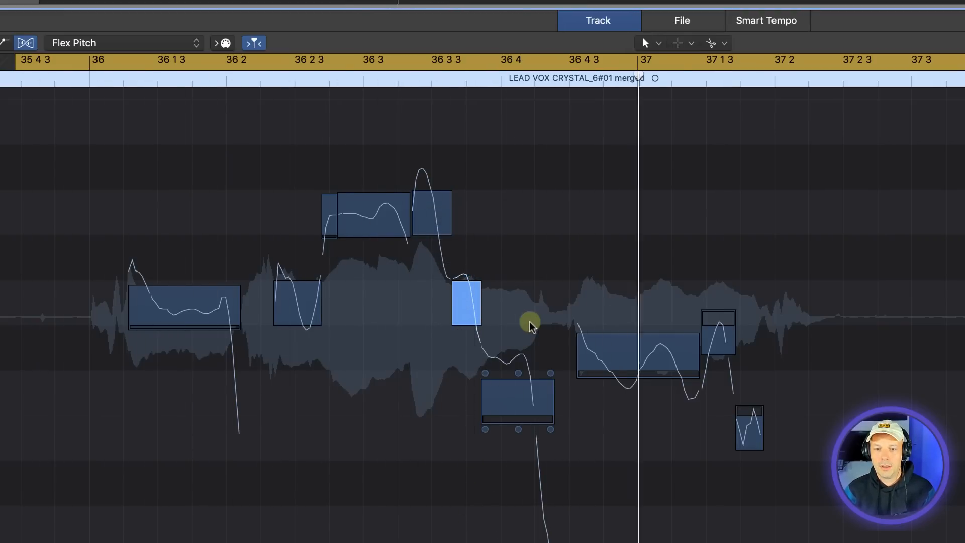
- Lower the fine pitch of the first split segment, set the middle segment's fine pitch to -17, and play the phrase
{"action": "left_click", "coordinate": [437, 225]}
{"action": "mouse_move", "coordinate": [432, 193]}
{"action": "left_mouse_down"}
{"action": "mouse_move", "coordinate": [431, 282]}
{"action": "mouse_move", "coordinate": [456, 319]}
{"action": "left_mouse_up"}
{"action": "left_click_drag", "start_coordinate": [467, 286], "coordinate": [473, 338]}
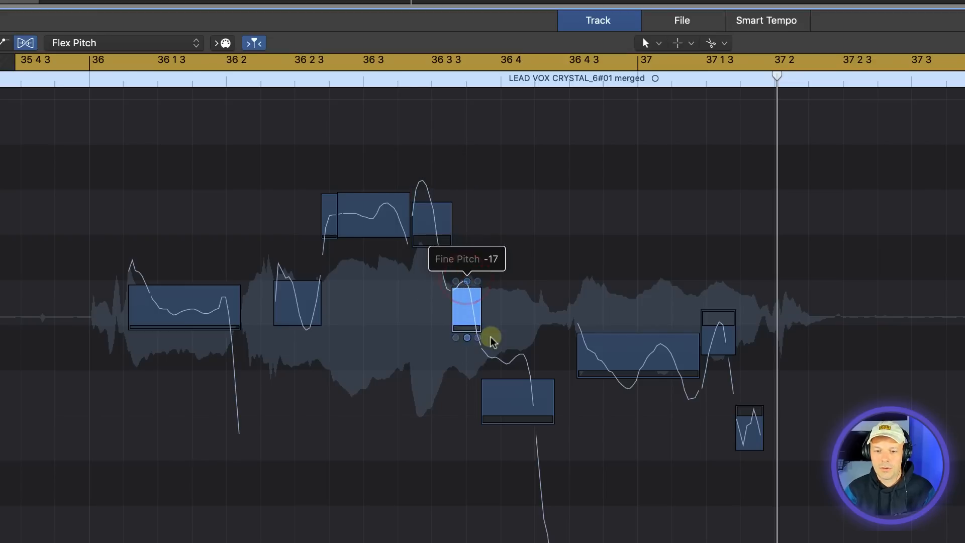
{"action": "key", "text": "space"}
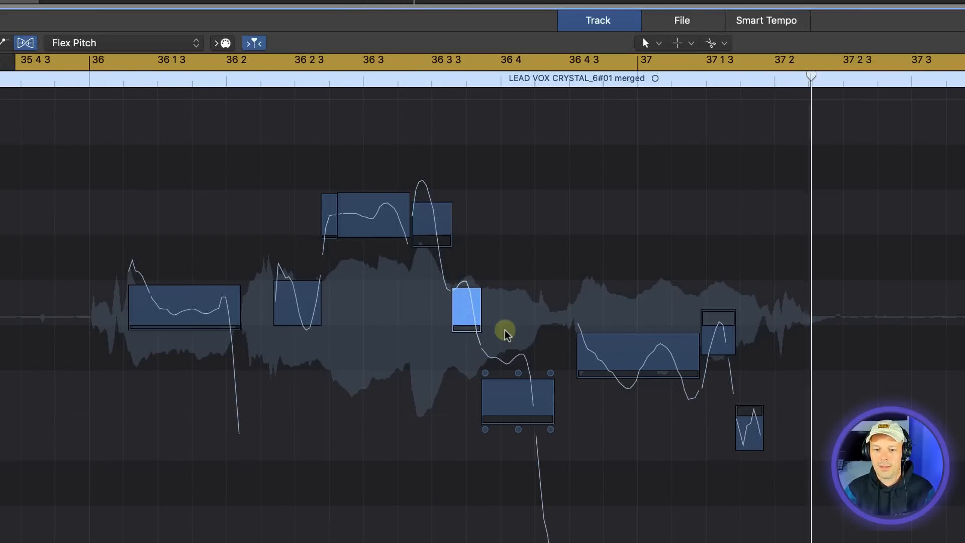
- Set the last split segment's fine pitch to -33 and raise the pitch drift at its end to level the falling tail
{"action": "mouse_move", "coordinate": [518, 373]}
{"action": "left_click_drag", "start_coordinate": [518, 373], "coordinate": [522, 430]}
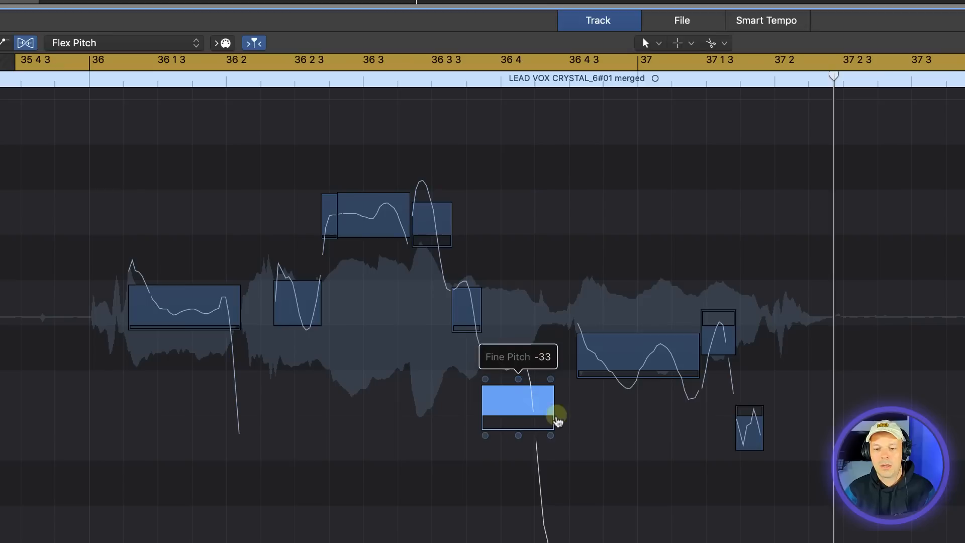
{"action": "key", "text": "space"}
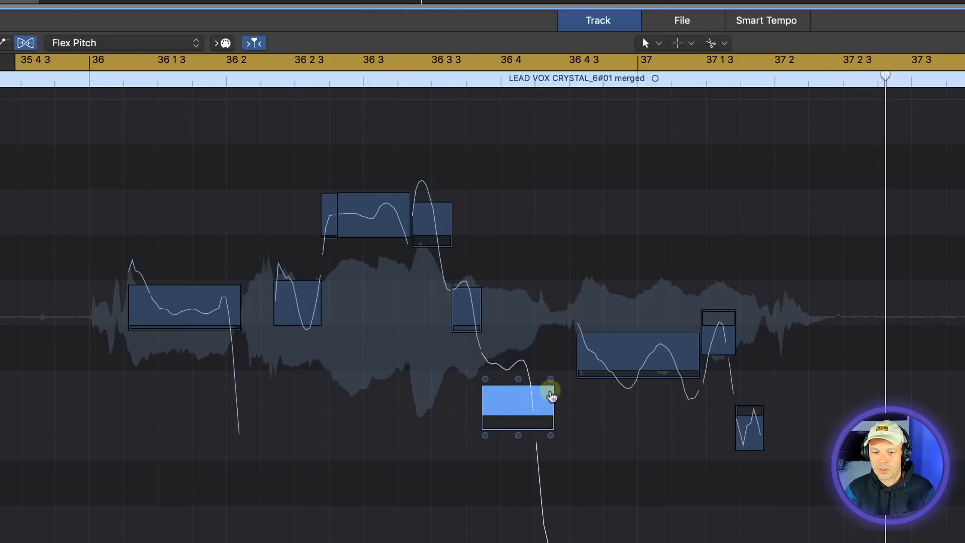
{"action": "left_click_drag", "start_coordinate": [550, 379], "coordinate": [553, 303]}
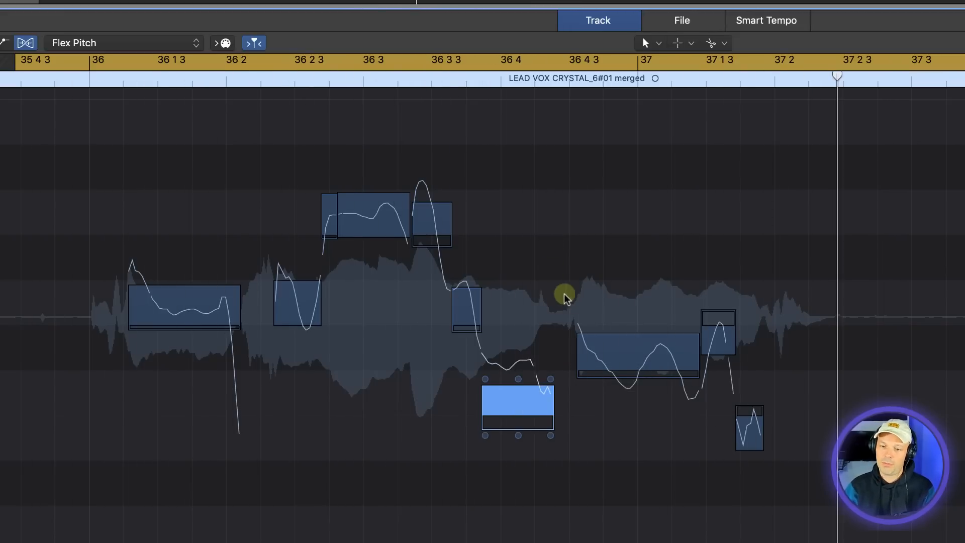
- Lower the fine pitch of the long note starting before 37 slightly and play the phrase
{"action": "left_click", "coordinate": [604, 354]}
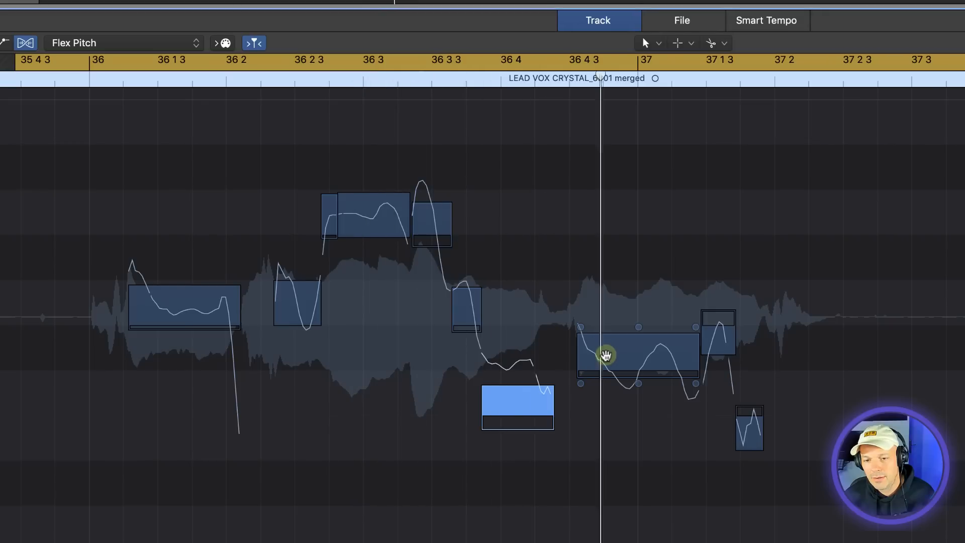
{"action": "left_click_drag", "start_coordinate": [638, 327], "coordinate": [644, 394]}
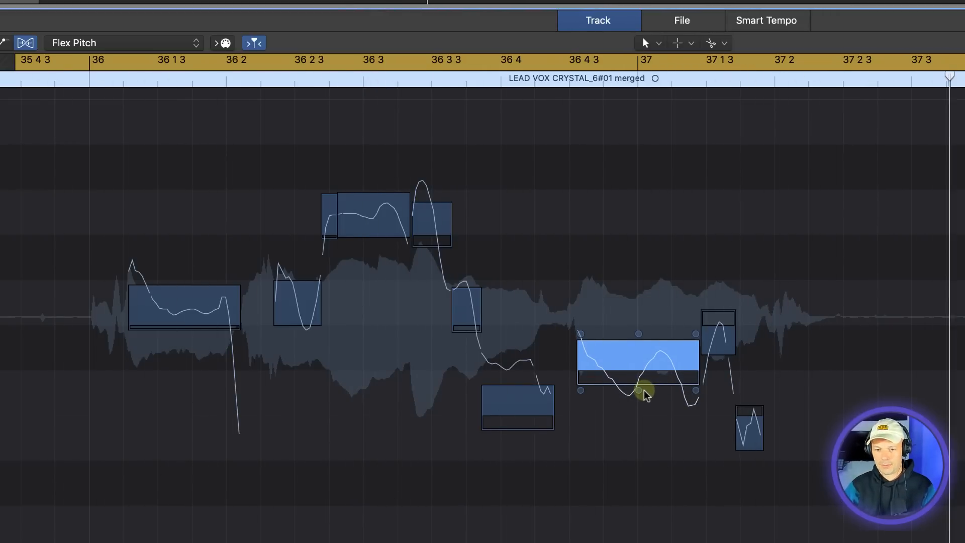
{"action": "key", "text": "space"}
- Try a slightly lower fine pitch on the last split segment around 36 4 and play the phrase
{"action": "mouse_move", "coordinate": [515, 383]}
{"action": "left_click_drag", "start_coordinate": [517, 378], "coordinate": [514, 430]}
{"action": "key", "text": "space"}
- Lower the fine pitch of the first and middle split segments around 36 3 3 further, playing the phrase after each change
{"action": "mouse_move", "coordinate": [450, 208]}
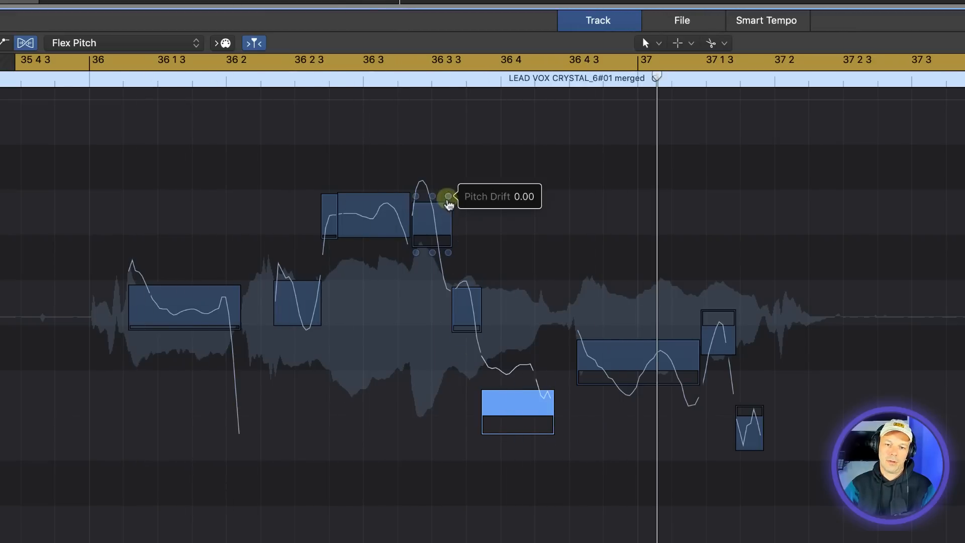
{"action": "left_click_drag", "start_coordinate": [432, 197], "coordinate": [430, 278]}
{"action": "key", "text": "space"}
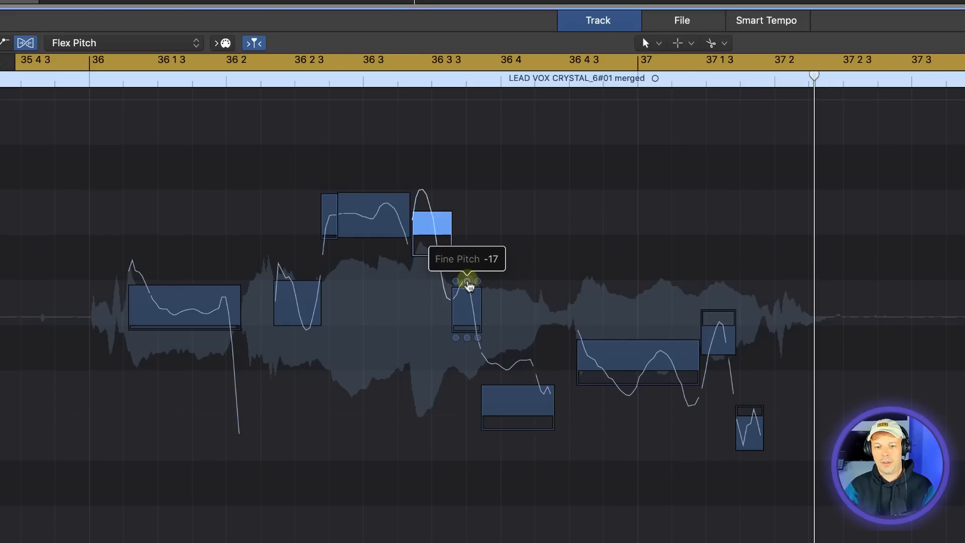
{"action": "left_click", "coordinate": [464, 278]}
{"action": "left_click_drag", "start_coordinate": [465, 278], "coordinate": [462, 337]}
{"action": "key", "text": "space"}
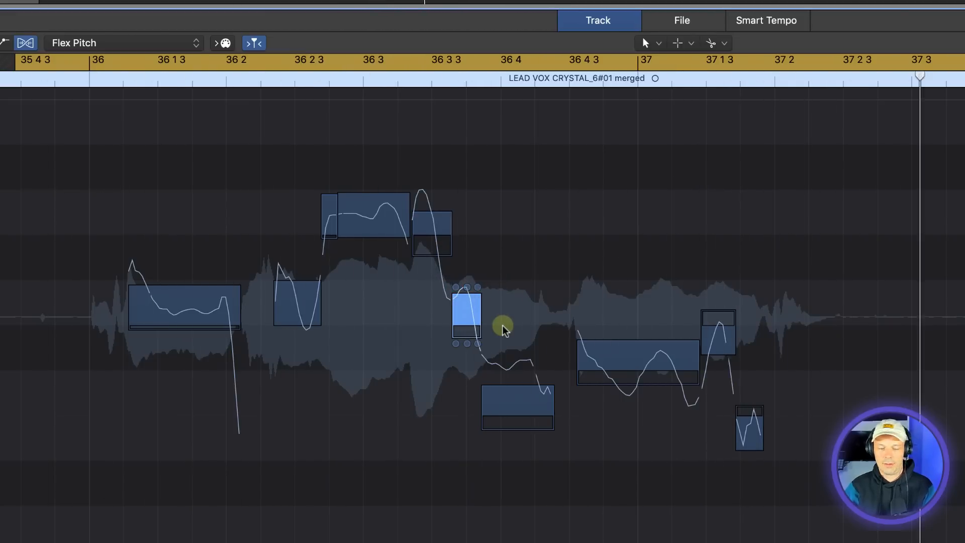
- Lower the fine pitch of the phrase's first note slightly and play the phrase
{"action": "mouse_move", "coordinate": [185, 280]}
{"action": "left_click_drag", "start_coordinate": [185, 280], "coordinate": [184, 284]}
{"action": "key", "text": "space"}
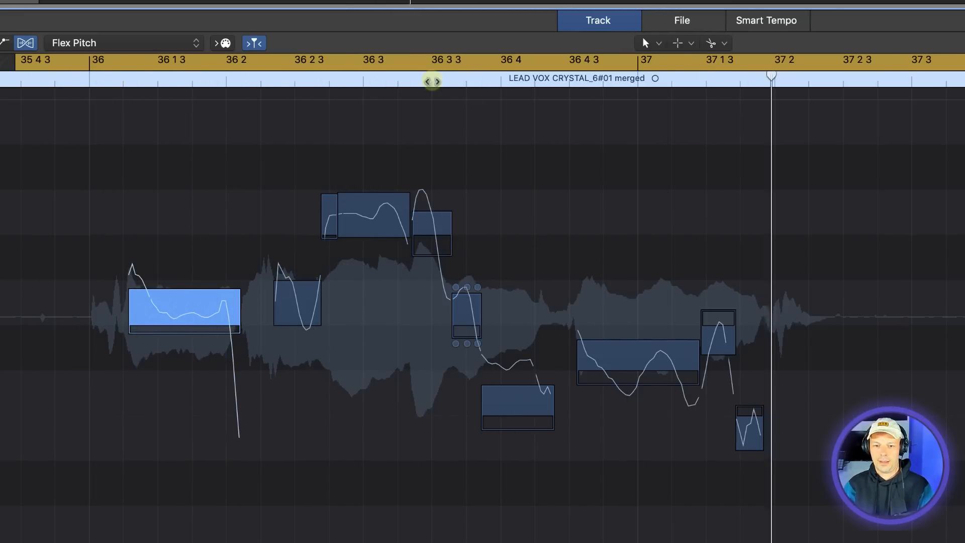
- Move the cycle range to span the third vocal phrase, from before bar 38 to after bar 39, and play it
{"action": "scroll", "coordinate": [495, 123], "scroll_direction": "down", "scroll_amount": 5}
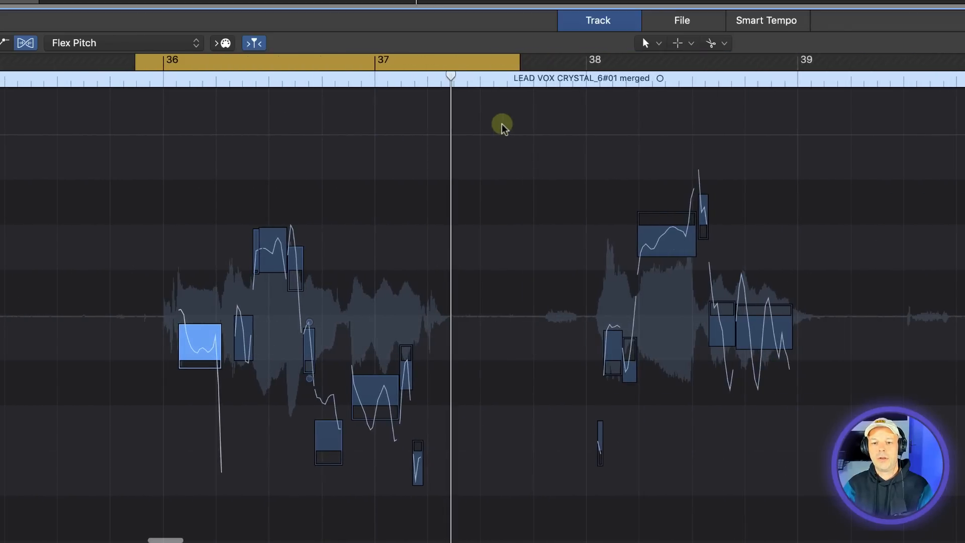
{"action": "left_click_drag", "start_coordinate": [547, 60], "coordinate": [842, 60]}
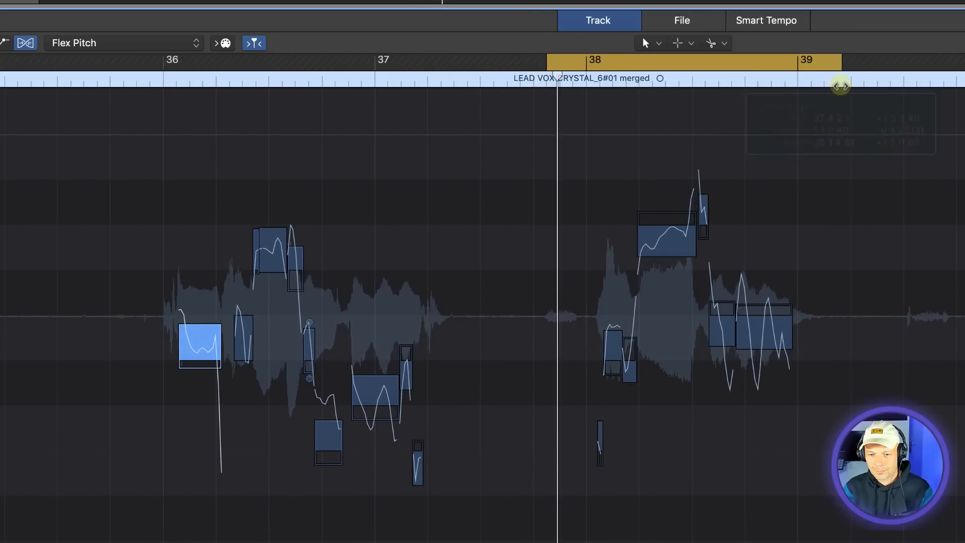
{"action": "scroll", "coordinate": [724, 376], "scroll_direction": "up", "scroll_amount": 5}
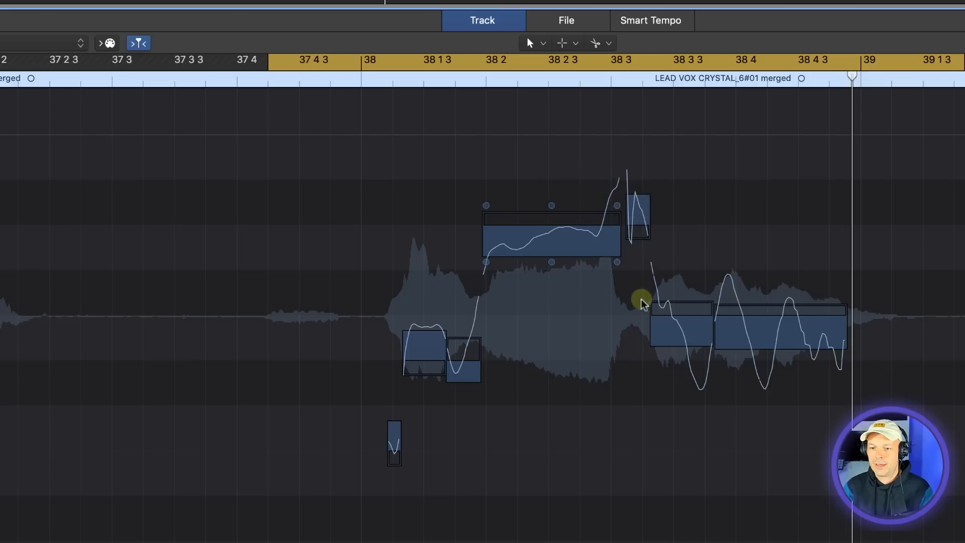
{"action": "scroll", "coordinate": [518, 213], "scroll_direction": "right", "scroll_amount": 5}
{"action": "scroll", "coordinate": [517, 212], "scroll_direction": "right", "scroll_amount": 1}
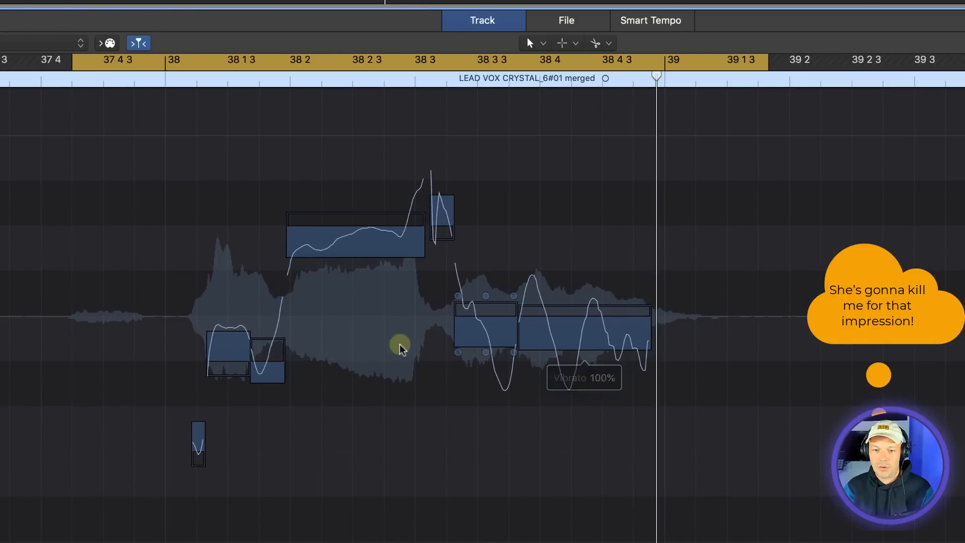
{"action": "key", "text": "space"}
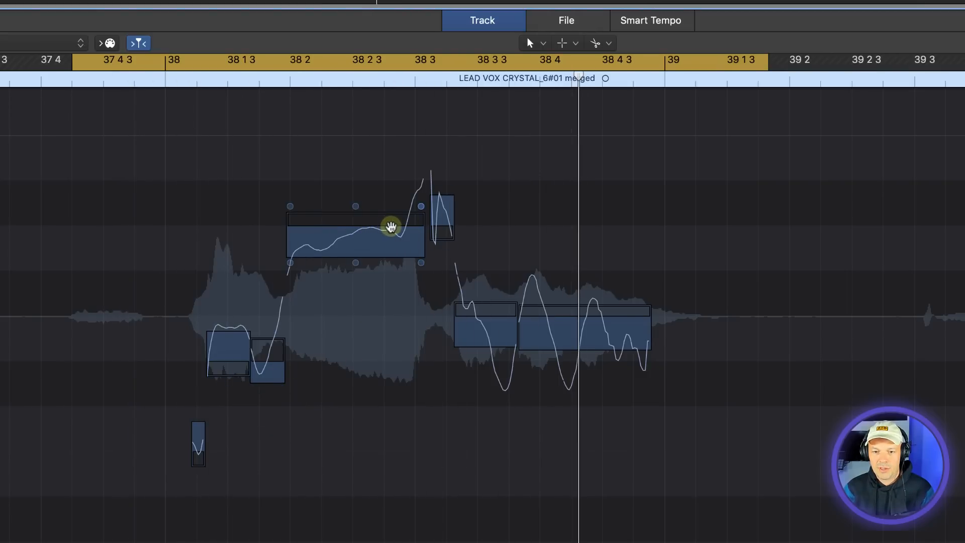
- Split the held note starting before 38 2 twice near its end and lower both end segments to the held note's pitch
{"action": "right_click", "coordinate": [390, 227]}
{"action": "mouse_move", "coordinate": [410, 189]}
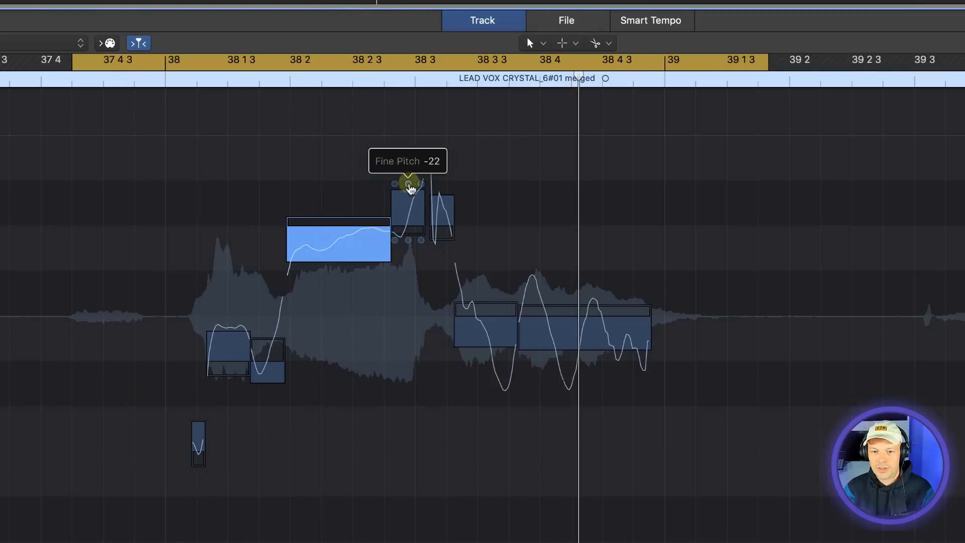
{"action": "left_click_drag", "start_coordinate": [411, 189], "coordinate": [410, 484]}
{"action": "right_click", "coordinate": [409, 241]}
{"action": "mouse_move", "coordinate": [400, 239]}
{"action": "left_click_drag", "start_coordinate": [400, 211], "coordinate": [414, 39]}
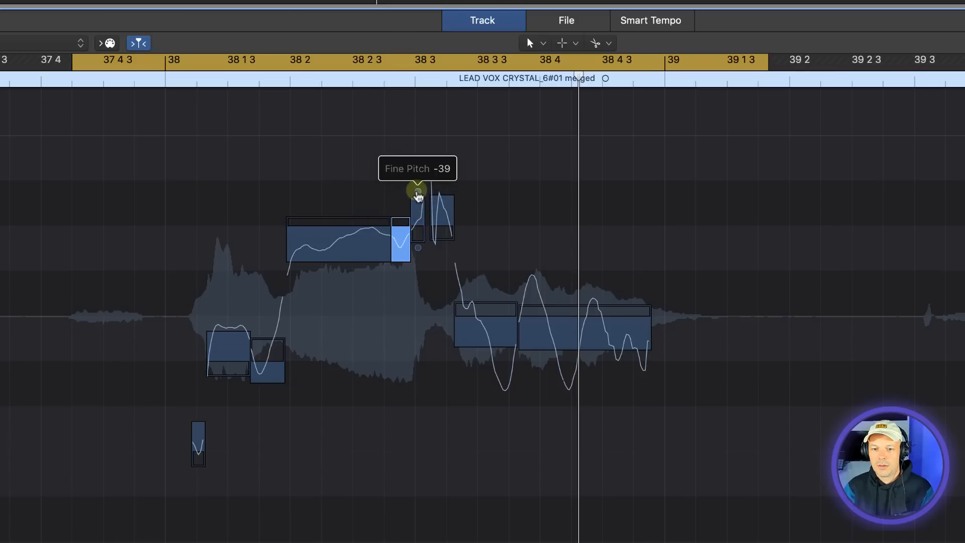
{"action": "left_click_drag", "start_coordinate": [417, 191], "coordinate": [424, 390]}
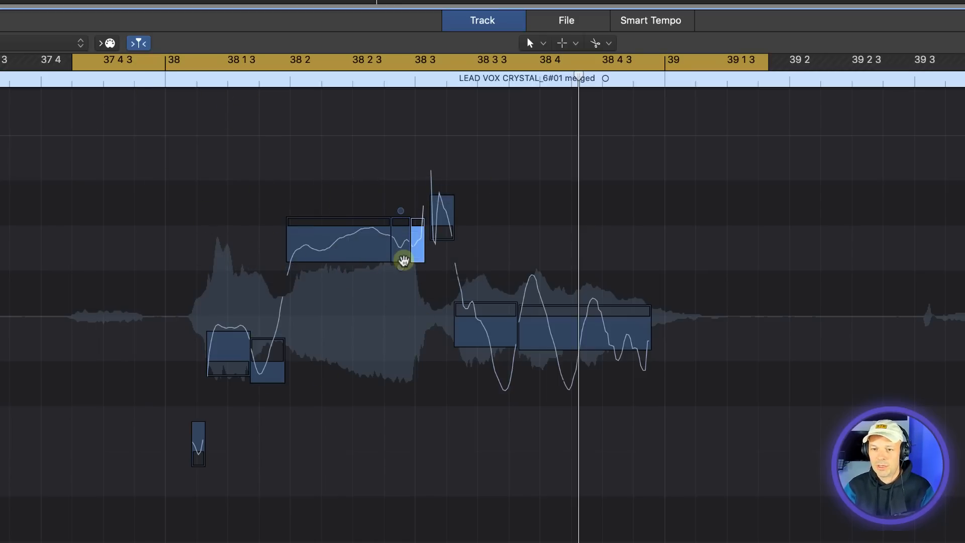
- Extend the cycle end to just before 39 2 3 and bring the held note's three segments to fine pitch 0
{"action": "left_click", "coordinate": [835, 65]}
{"action": "key", "text": "space"}
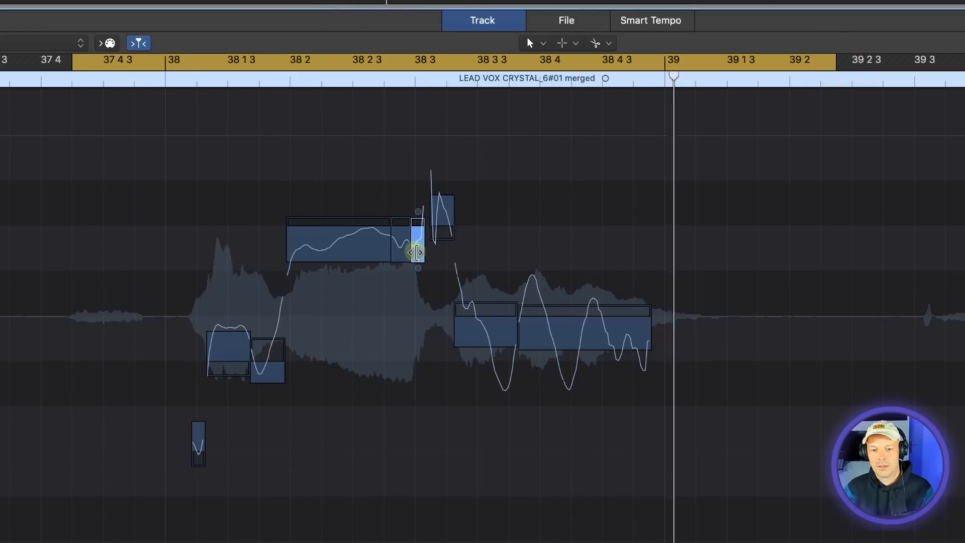
{"action": "left_click_drag", "start_coordinate": [339, 211], "coordinate": [339, 297]}
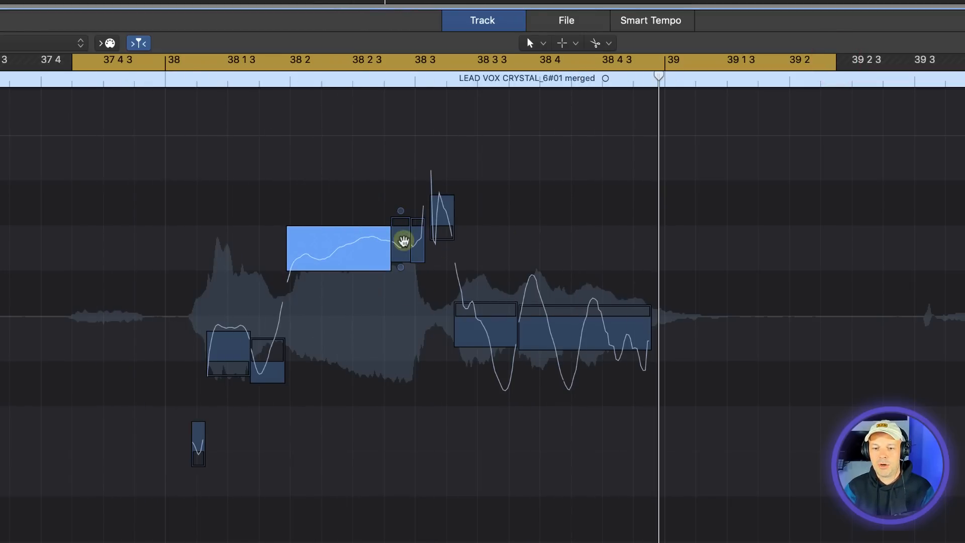
{"action": "left_click", "coordinate": [403, 241]}
{"action": "left_click_drag", "start_coordinate": [397, 211], "coordinate": [401, 287]}
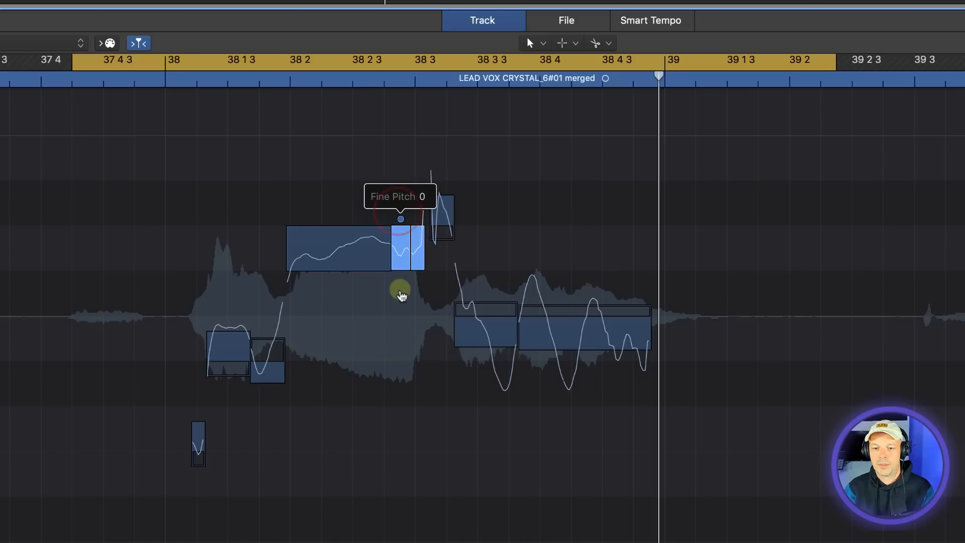
{"action": "key", "text": "space"}
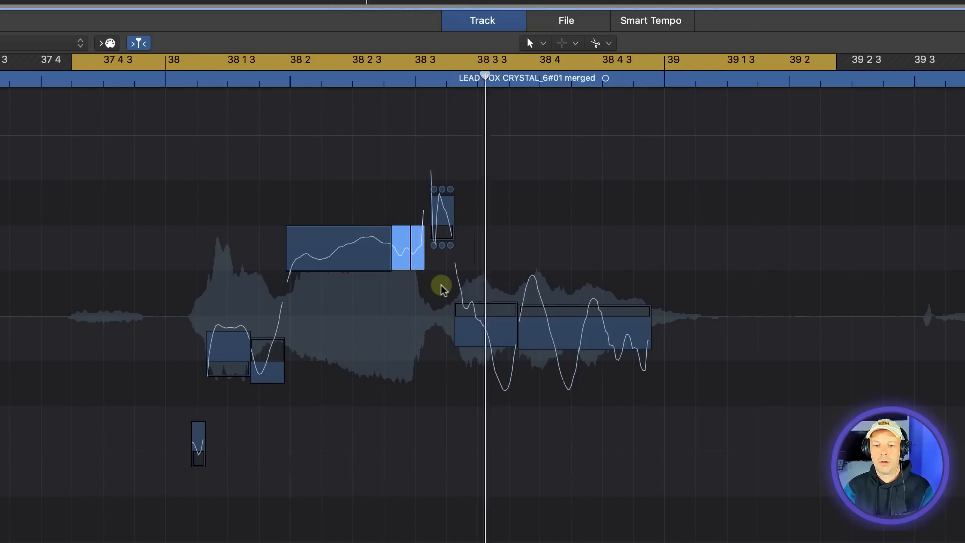
- Lower the fine pitch of the three held-note segments together, play the phrase, and slightly lower the short note after 38 3
{"action": "key", "text": "space"}
{"action": "mouse_move", "coordinate": [334, 211]}
{"action": "left_click_drag", "start_coordinate": [310, 186], "coordinate": [420, 259]}
{"action": "mouse_move", "coordinate": [388, 221]}
{"action": "left_click_drag", "start_coordinate": [408, 206], "coordinate": [417, 200]}
{"action": "left_click_drag", "start_coordinate": [339, 221], "coordinate": [339, 292]}
{"action": "key", "text": "space"}
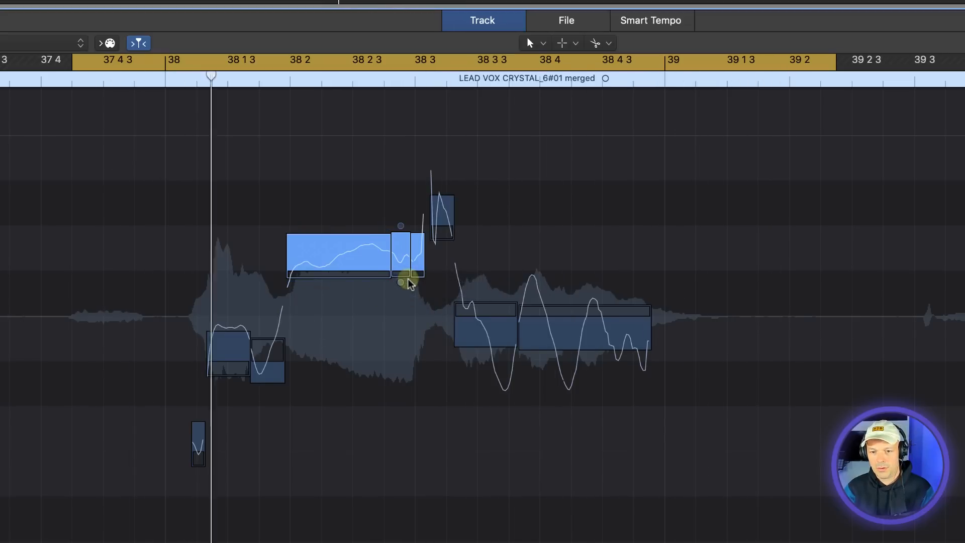
{"action": "mouse_move", "coordinate": [442, 195]}
{"action": "left_click_drag", "start_coordinate": [442, 195], "coordinate": [442, 232]}
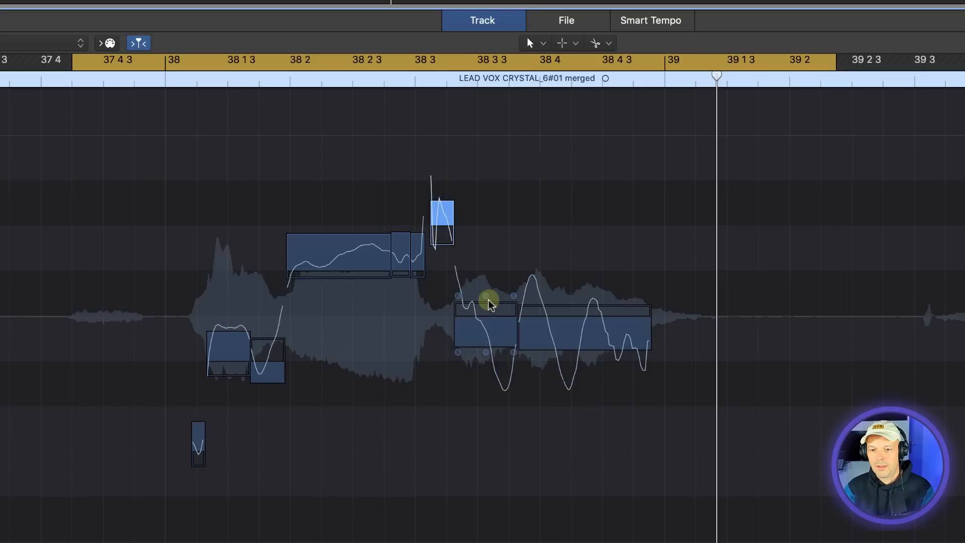
- Slightly lower the fine pitch of the note at 38 3 3, reduce the vibrato of the long note ending before bar 39, and play the phrase
{"action": "left_click_drag", "start_coordinate": [487, 301], "coordinate": [487, 307]}
{"action": "mouse_move", "coordinate": [581, 301]}
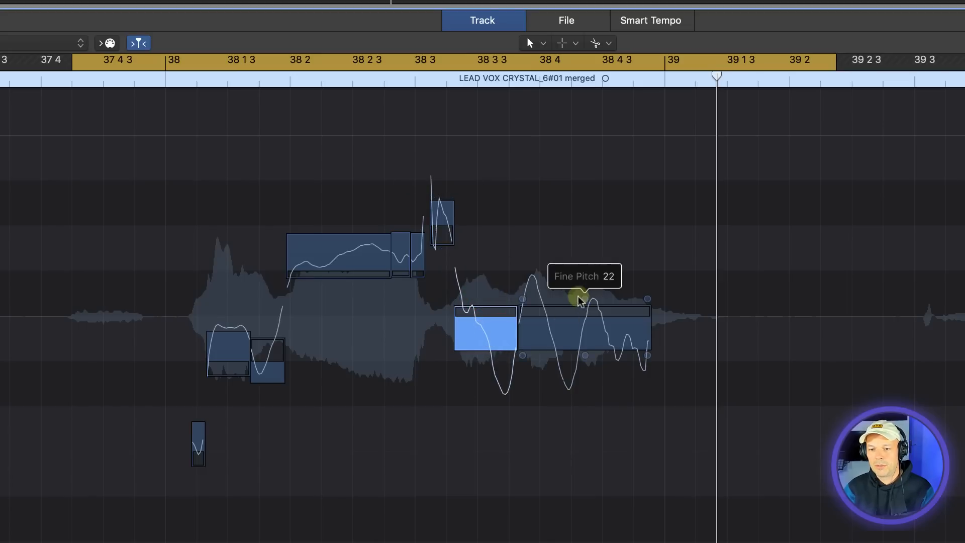
{"action": "left_click_drag", "start_coordinate": [585, 301], "coordinate": [590, 372]}
{"action": "key", "text": "space"}
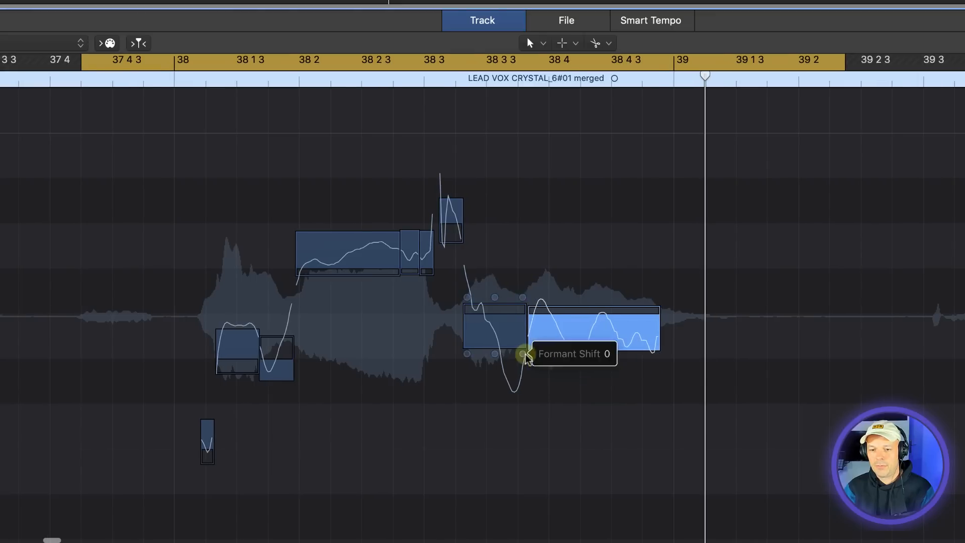
- Reduce the vibrato of the note at 38 3 3 and replay the phrase
{"action": "left_click_drag", "start_coordinate": [496, 360], "coordinate": [496, 367]}
{"action": "key", "text": "space"}
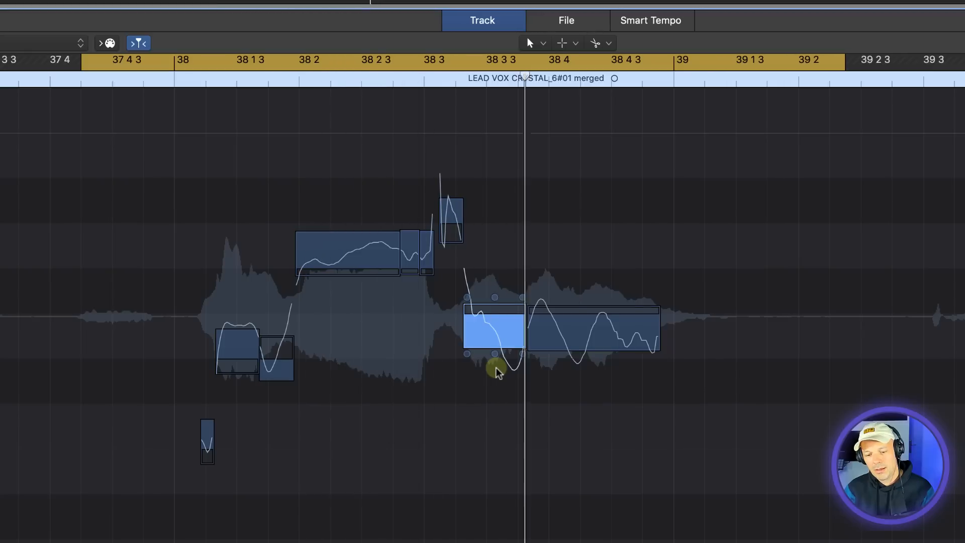
{"action": "key", "text": "space"}
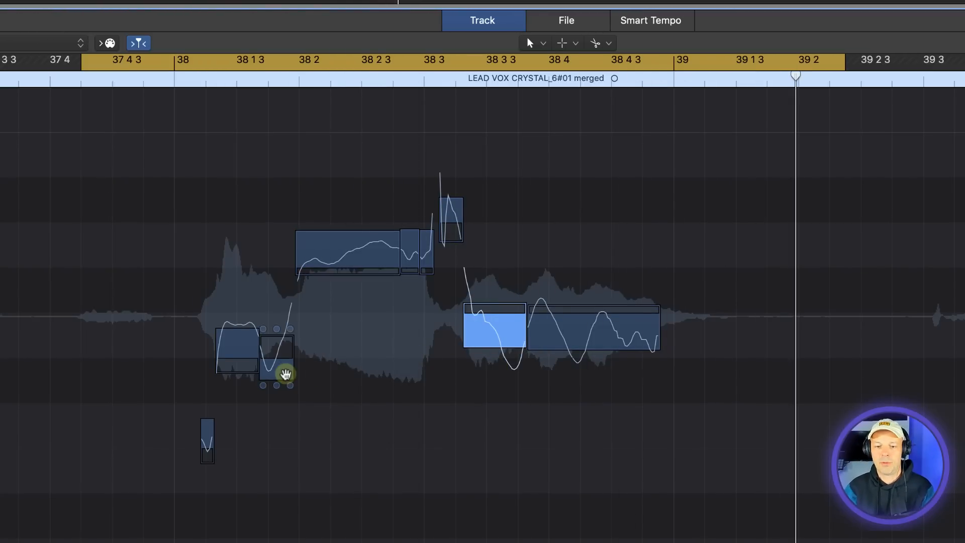
{"action": "key", "text": "space"}
{"action": "key", "text": "space"}
{"action": "key", "text": "space"}
{"action": "key", "text": "space"}
- Move the cycle range to the next vocal phrase, from just before 39 4 to just after 41 2, and play it
{"action": "scroll", "coordinate": [783, 218], "scroll_direction": "right", "scroll_amount": 15}
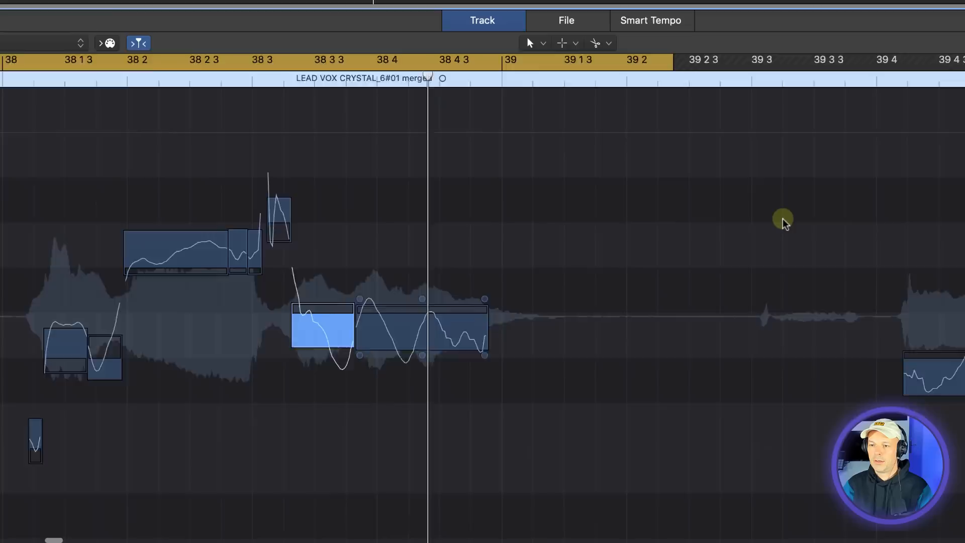
{"action": "left_click_drag", "start_coordinate": [283, 59], "coordinate": [950, 61]}
{"action": "key", "text": "space"}
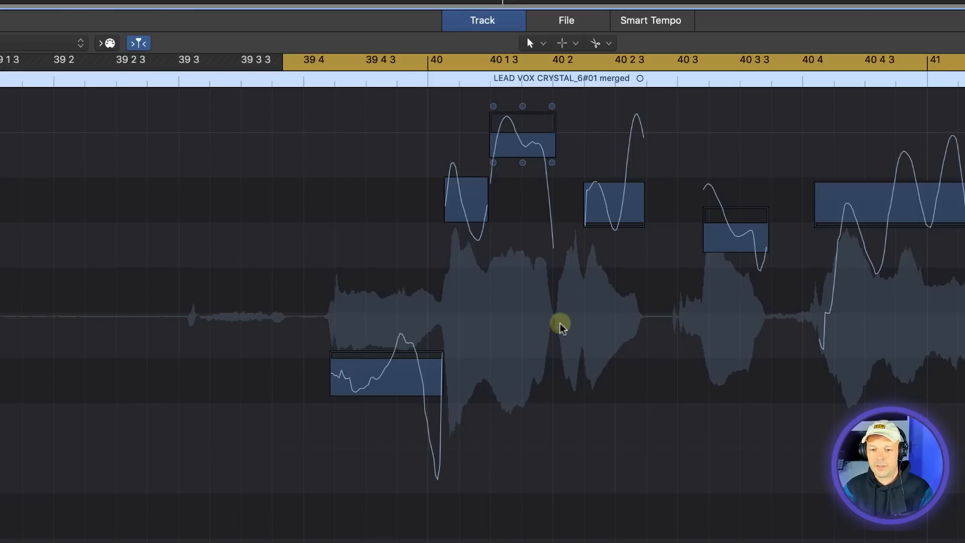
- Try raising the fine pitch of the note at 40 1 3 and the note just after bar 40 separately, and undo the last changes
{"action": "scroll", "coordinate": [500, 163], "scroll_direction": "up", "scroll_amount": 3}
{"action": "left_click_drag", "start_coordinate": [522, 176], "coordinate": [491, 140]}
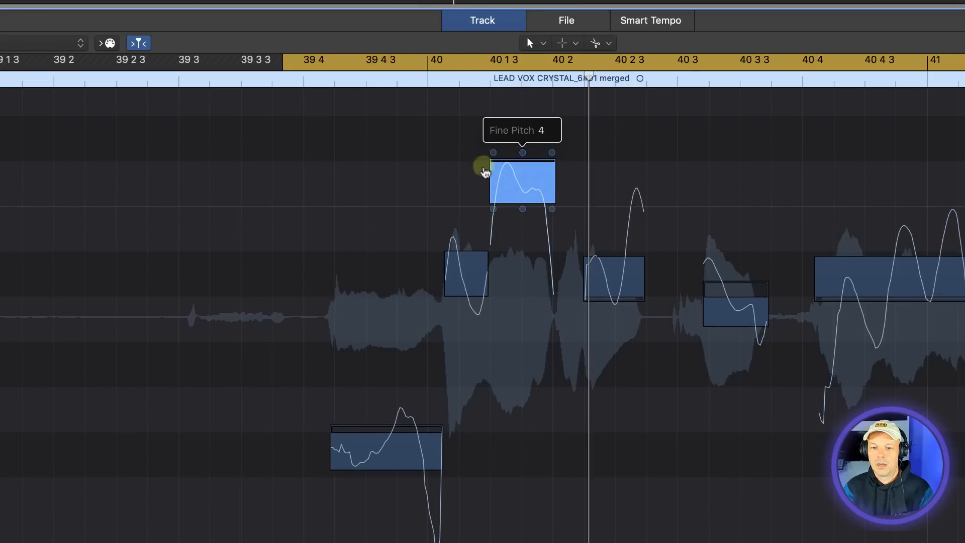
{"action": "left_click_drag", "start_coordinate": [466, 243], "coordinate": [472, 137]}
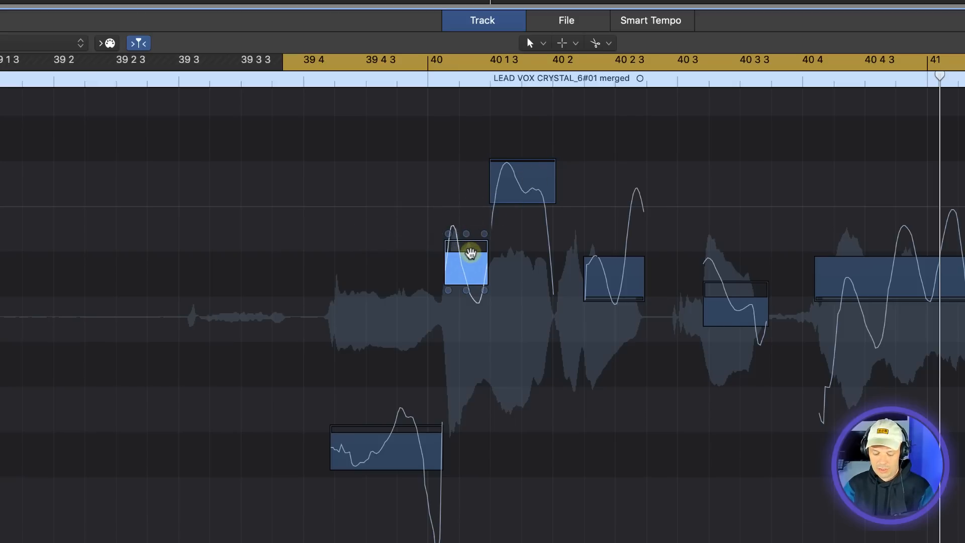
{"action": "key", "text": "super+z"}
{"action": "key", "text": "super+z"}
- Select the two notes between bar 40 and 40 2 and raise their fine pitch together, playing the phrase to check
{"action": "left_click", "coordinate": [507, 174]}
{"action": "left_click", "coordinate": [465, 277], "text": "shift"}
{"action": "mouse_move", "coordinate": [525, 174]}
{"action": "left_click_drag", "start_coordinate": [515, 197], "coordinate": [515, 198]}
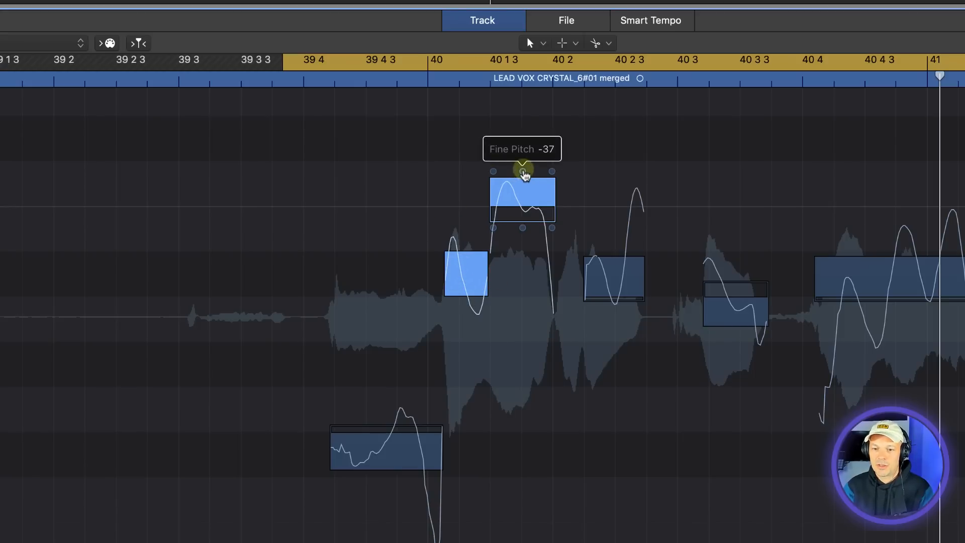
{"action": "left_click_drag", "start_coordinate": [523, 170], "coordinate": [527, 4]}
{"action": "key", "text": "space"}
{"action": "key", "text": "space"}
{"action": "mouse_move", "coordinate": [517, 131]}
{"action": "left_click_drag", "start_coordinate": [526, 158], "coordinate": [525, 206]}
{"action": "key", "text": "space"}
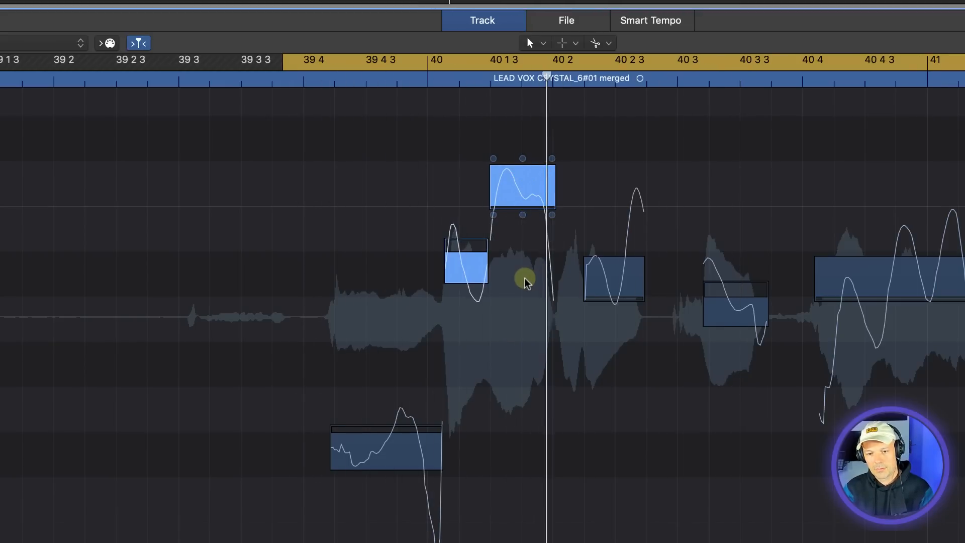
- Raise the fine pitch of the note leading into bar 40, play the phrase, and reduce the vibrato of the long note at 40 4
{"action": "left_click_drag", "start_coordinate": [395, 429], "coordinate": [405, 349]}
{"action": "left_click_drag", "start_coordinate": [386, 408], "coordinate": [383, 201]}
{"action": "key", "text": "space"}
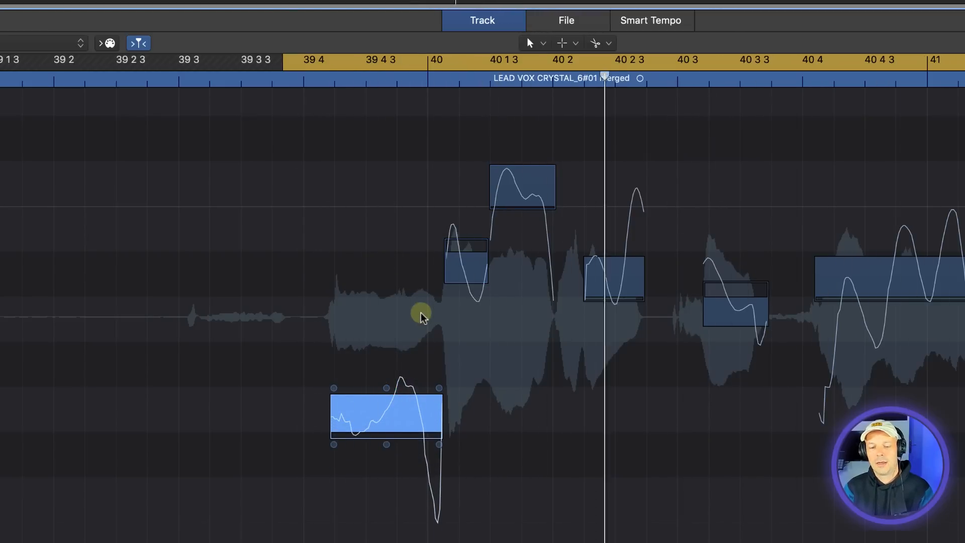
{"action": "key", "text": "space"}
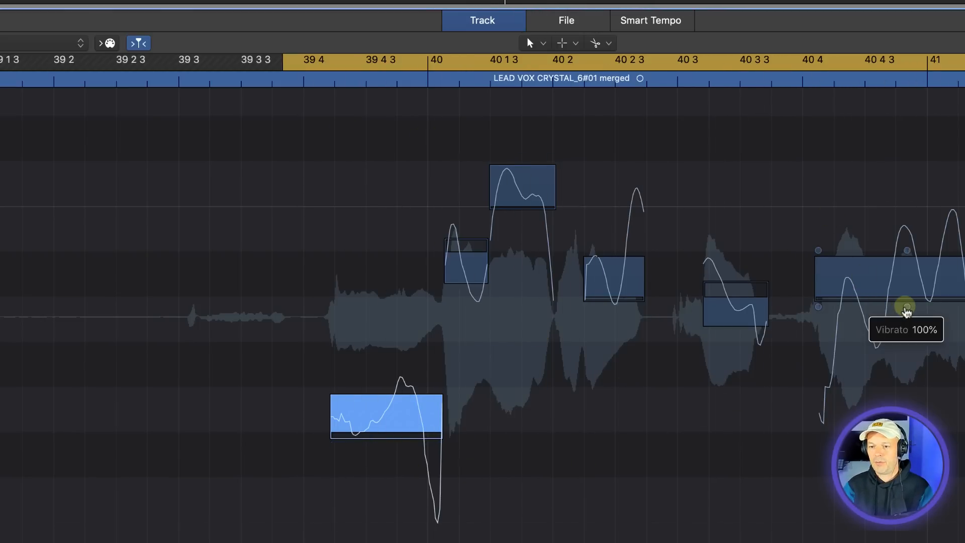
{"action": "left_click_drag", "start_coordinate": [907, 311], "coordinate": [905, 308]}
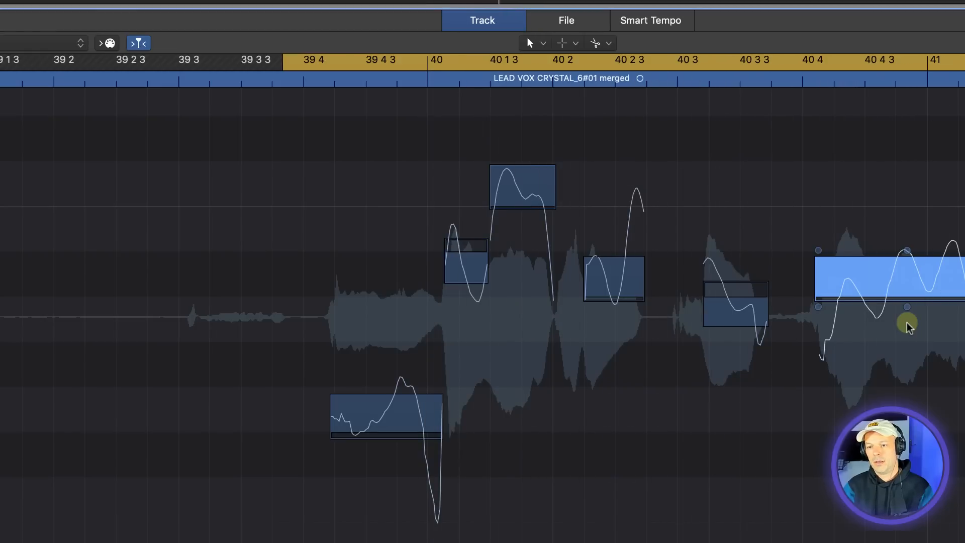
- Move the cycle range to the following phrase, from just before bar 42 to past 43 3, and play it
{"action": "scroll", "coordinate": [493, 243], "scroll_direction": "right", "scroll_amount": 15}
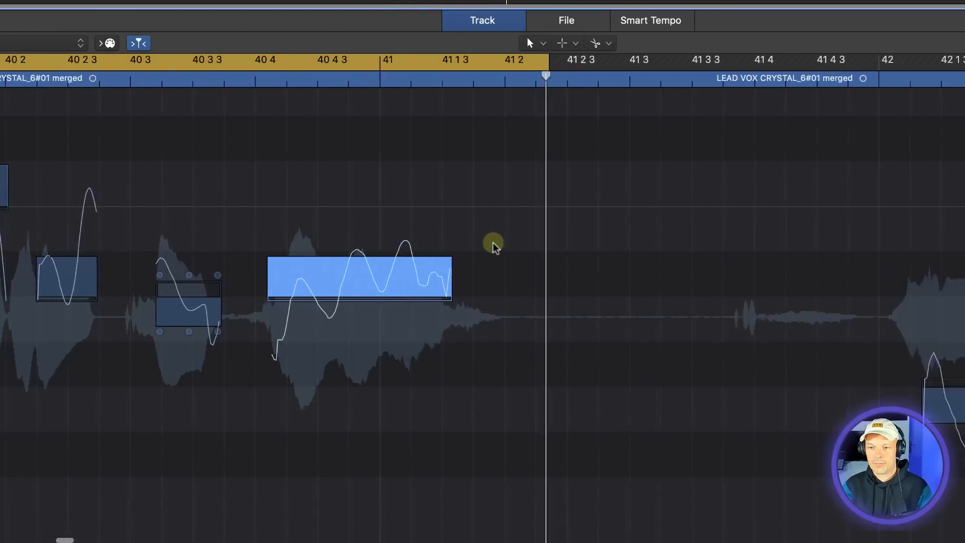
{"action": "left_click_drag", "start_coordinate": [256, 61], "coordinate": [962, 61]}
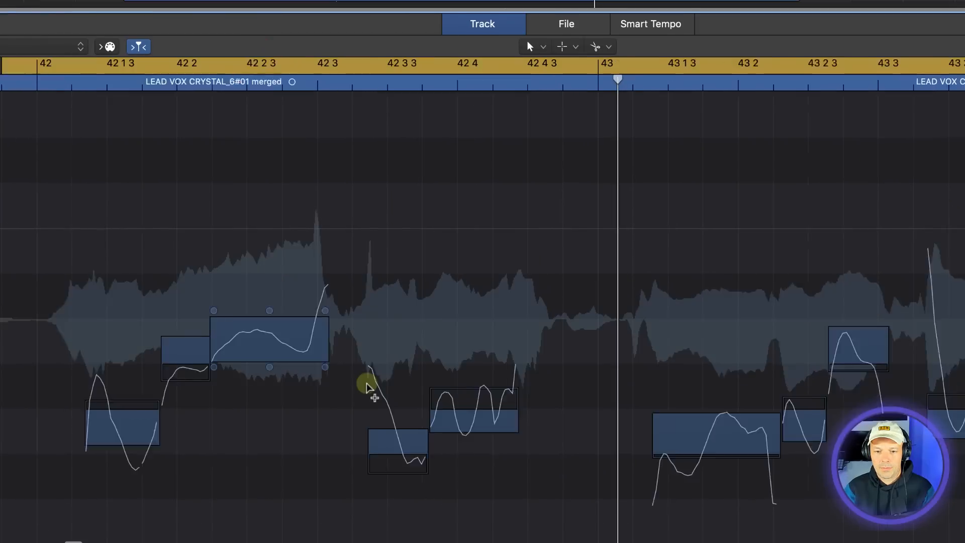
{"action": "key", "text": "super+Right"}
{"action": "key", "text": "space"}
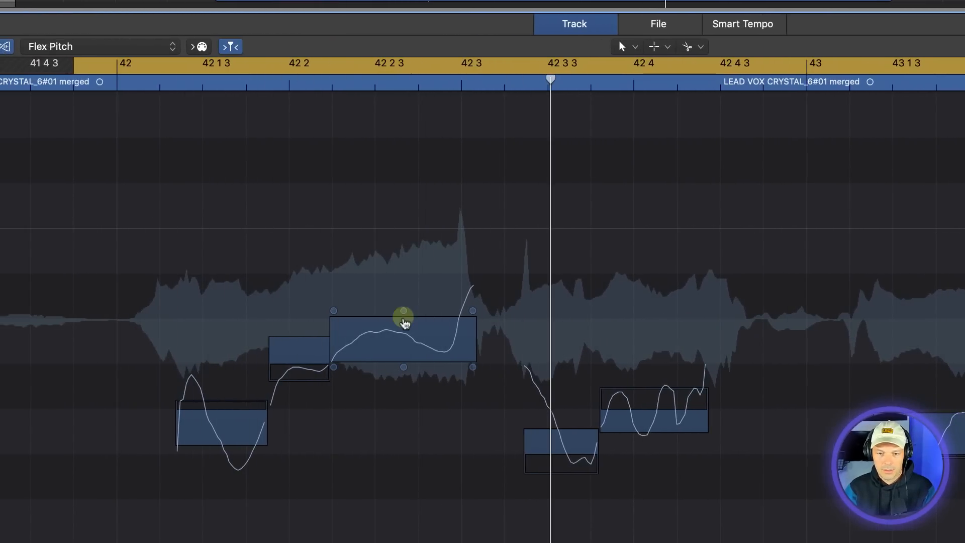
- Adjust the fine pitch of the three notes between bar 42 and 42 3 individually, raise all three together slightly, and play the phrase
{"action": "left_click_drag", "start_coordinate": [404, 310], "coordinate": [405, 462]}
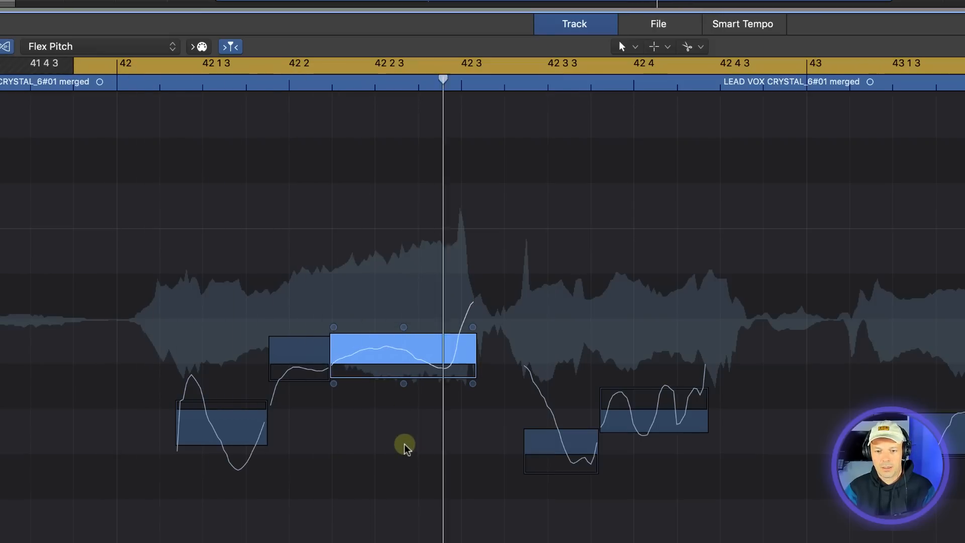
{"action": "left_click_drag", "start_coordinate": [299, 326], "coordinate": [302, 288]}
{"action": "left_click_drag", "start_coordinate": [222, 393], "coordinate": [220, 388]}
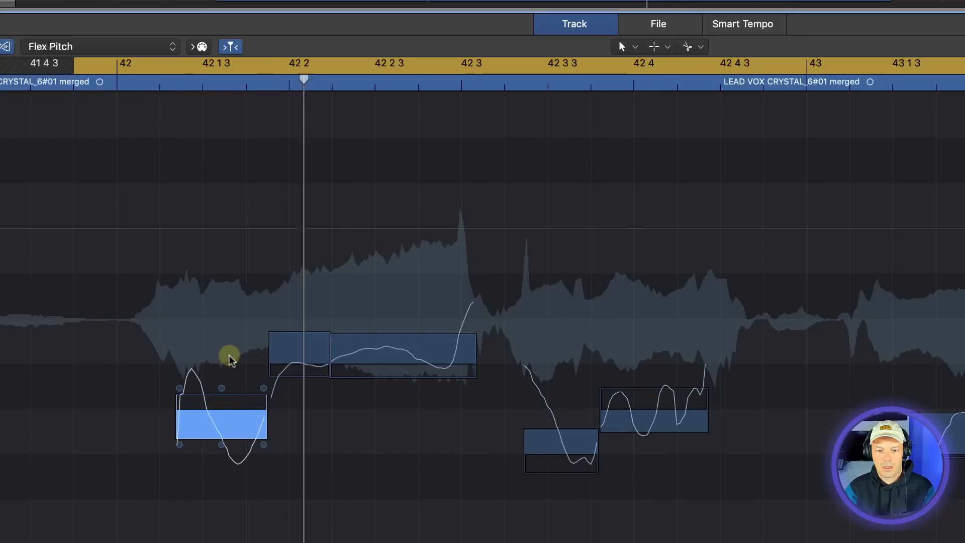
{"action": "left_click_drag", "start_coordinate": [215, 505], "coordinate": [400, 317]}
{"action": "key", "text": "space"}
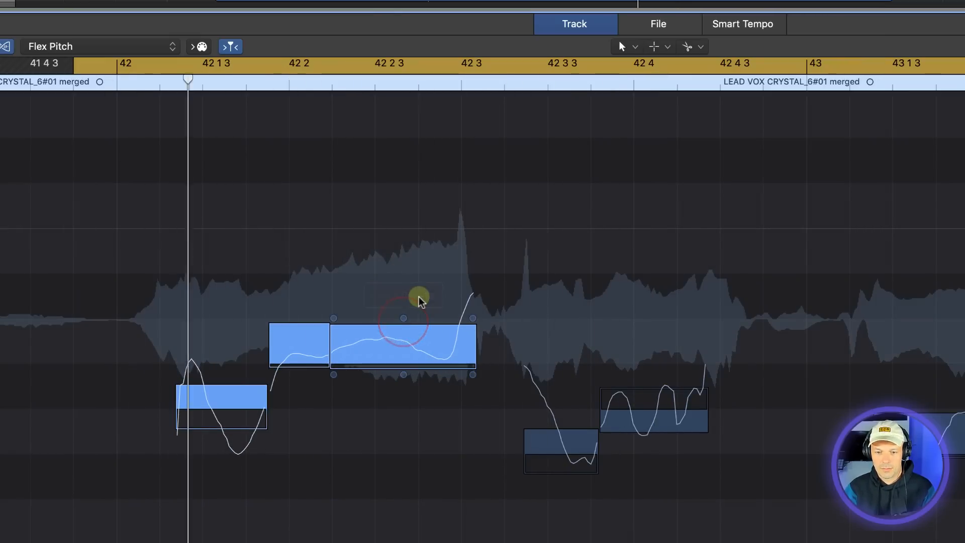
- Lower the pitch of the note around 42 4 and reduce its vibrato
{"action": "left_click", "coordinate": [669, 377]}
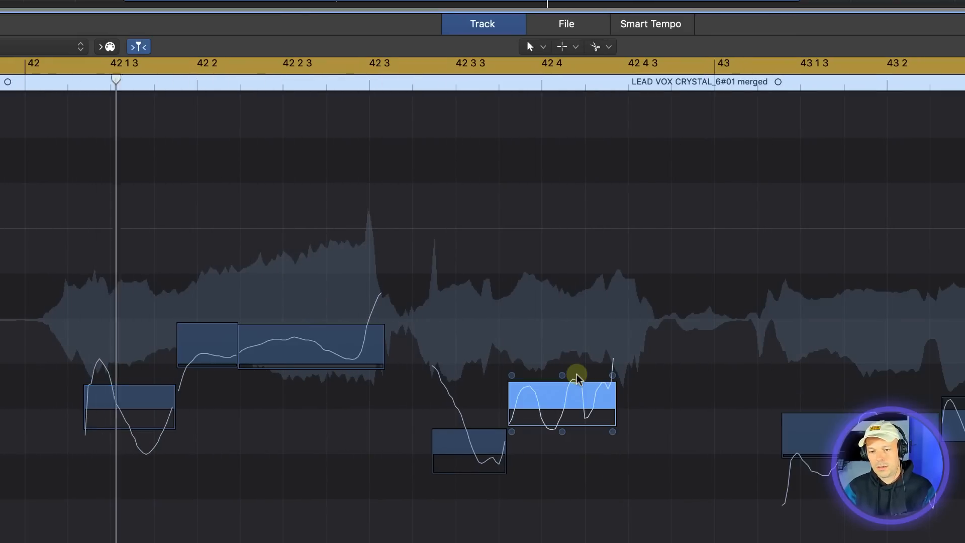
{"action": "left_click_drag", "start_coordinate": [562, 377], "coordinate": [573, 541]}
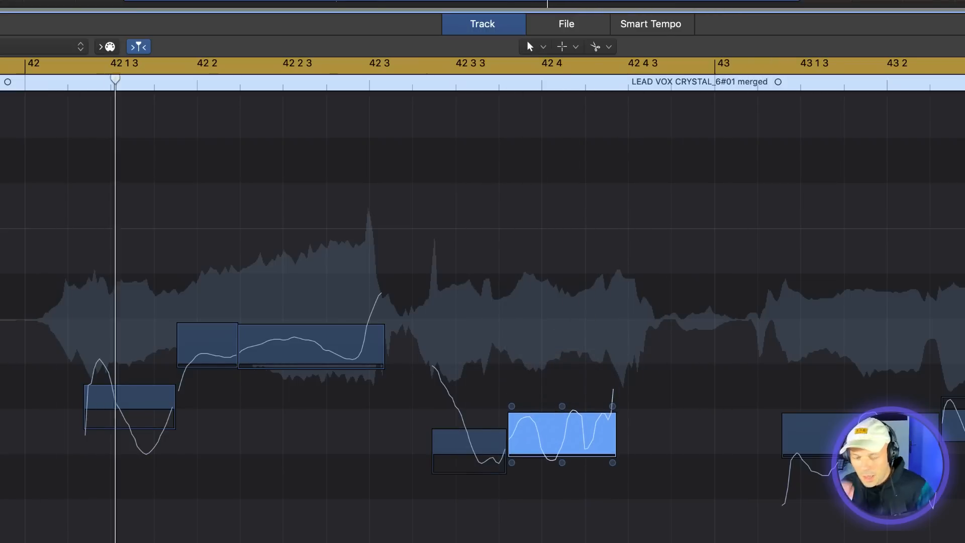
{"action": "mouse_move", "coordinate": [563, 466]}
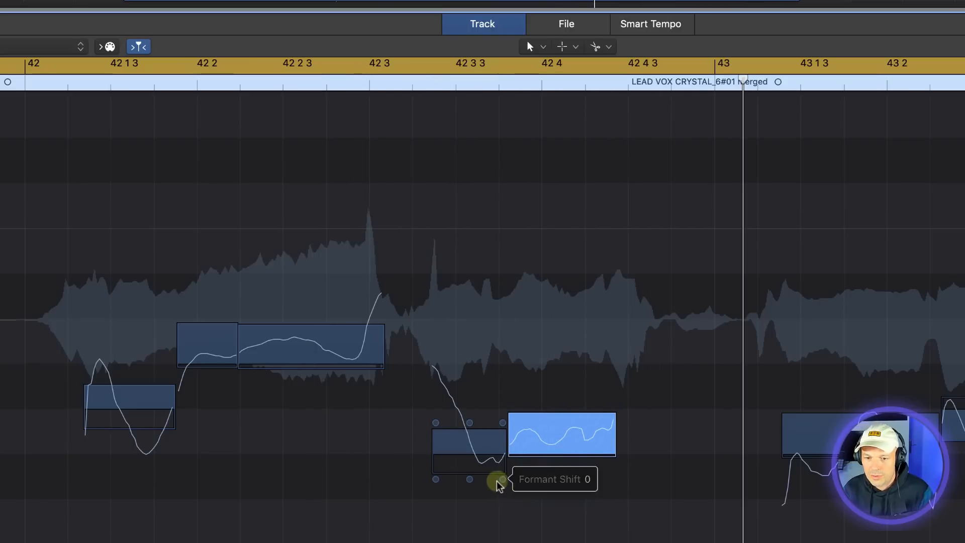
- Reduce the vibrato of the note at 42 3 3 to 82%, lower its starting pitch drift, and set the preceding held note's end drift to -0.84
{"action": "mouse_move", "coordinate": [470, 480]}
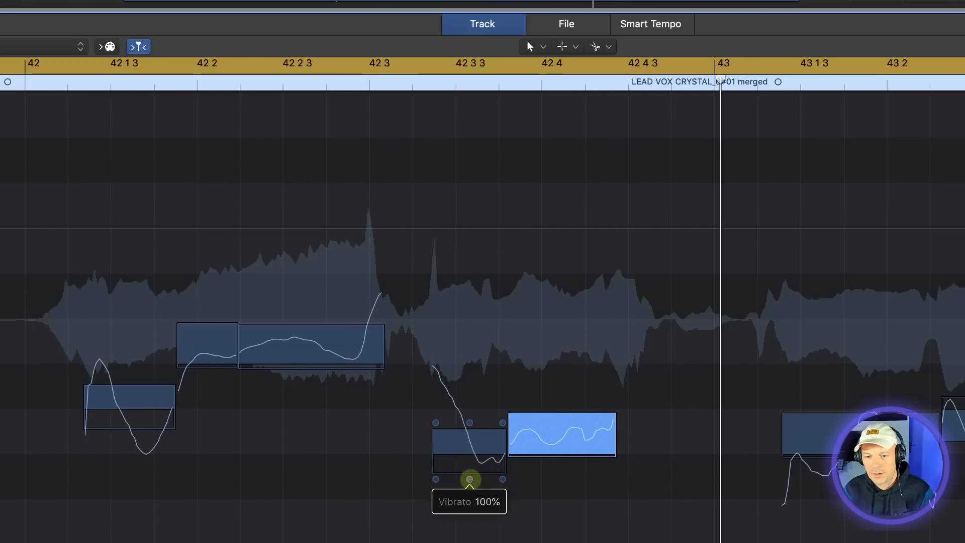
{"action": "left_click_drag", "start_coordinate": [470, 480], "coordinate": [470, 486]}
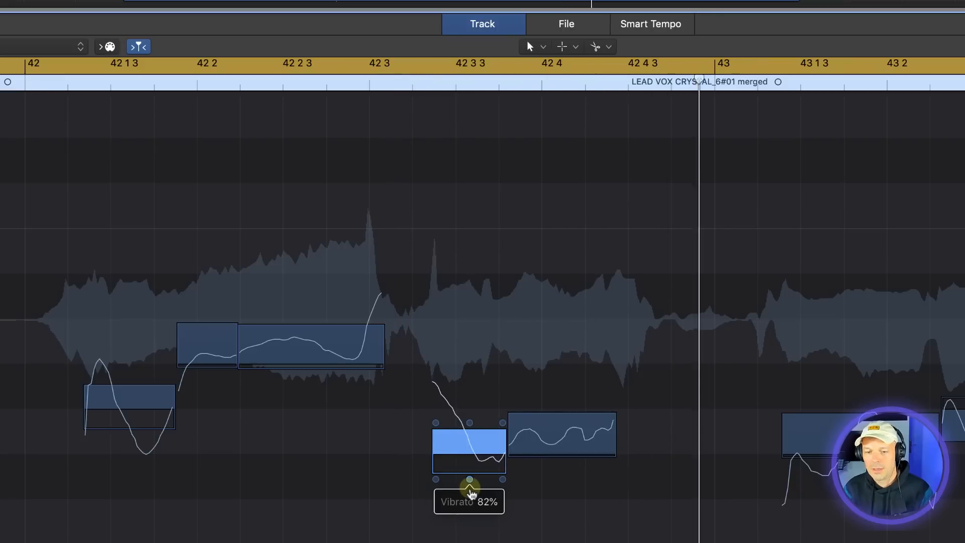
{"action": "mouse_move", "coordinate": [435, 422]}
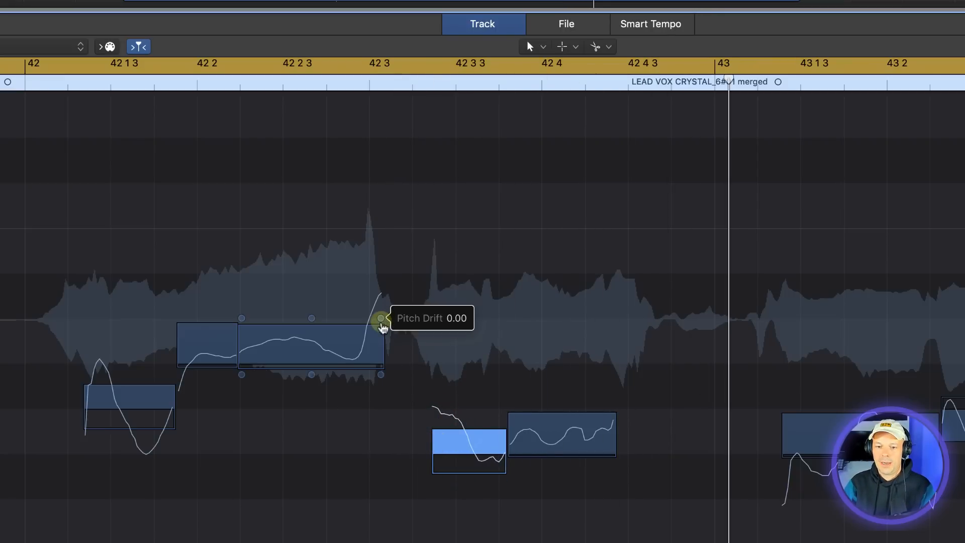
{"action": "left_click_drag", "start_coordinate": [381, 318], "coordinate": [385, 340]}
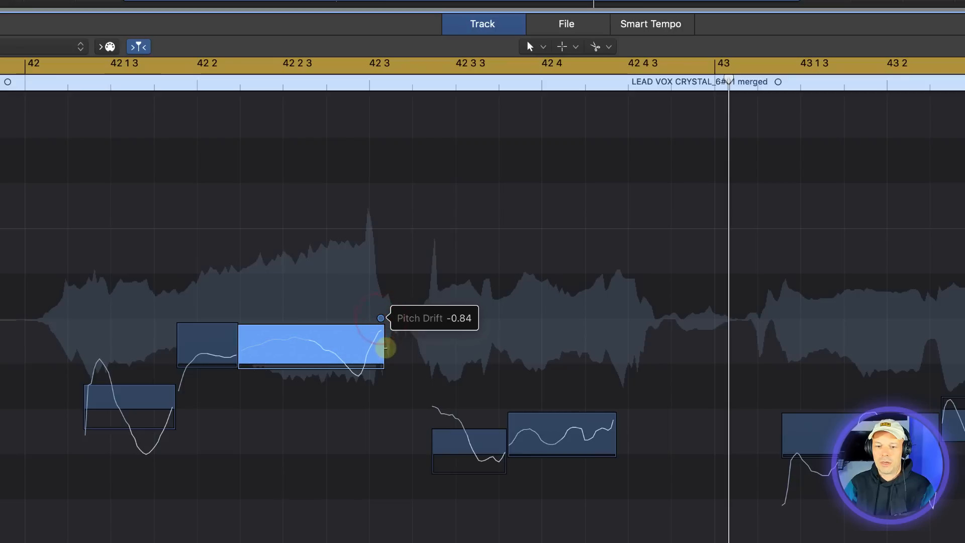
- Try splitting the held note ending just after 42 3 into shorter segments, play the phrase, and undo the splits
{"action": "right_click", "coordinate": [371, 336]}
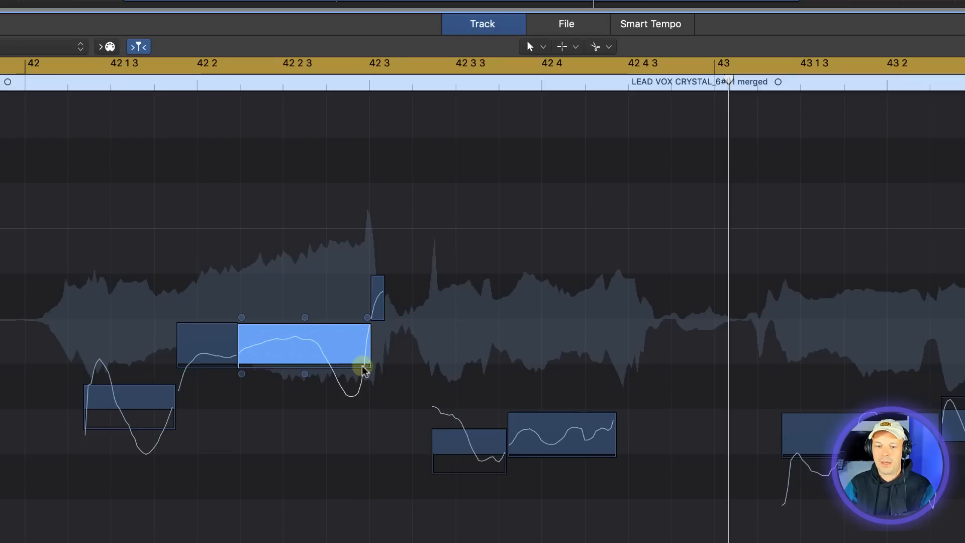
{"action": "right_click", "coordinate": [334, 345]}
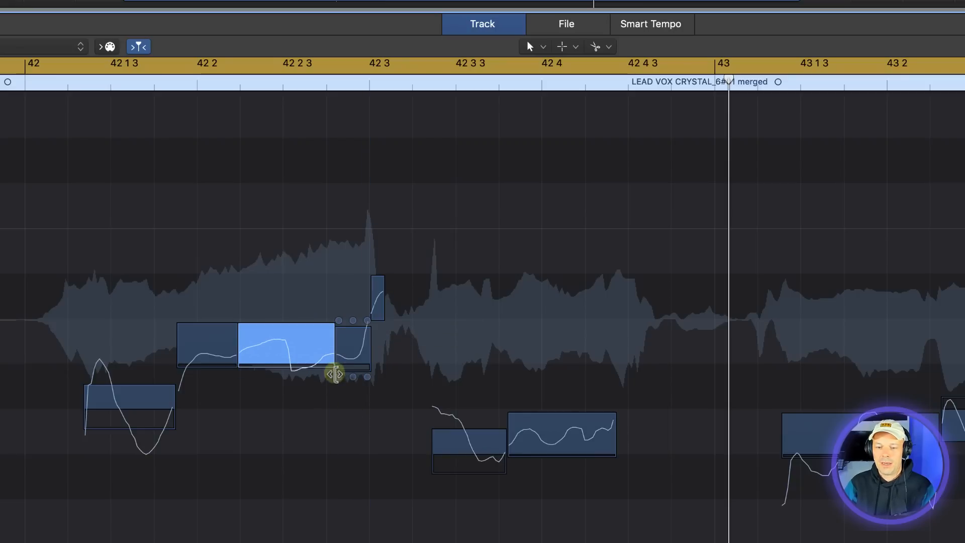
{"action": "left_click_drag", "start_coordinate": [351, 323], "coordinate": [352, 297]}
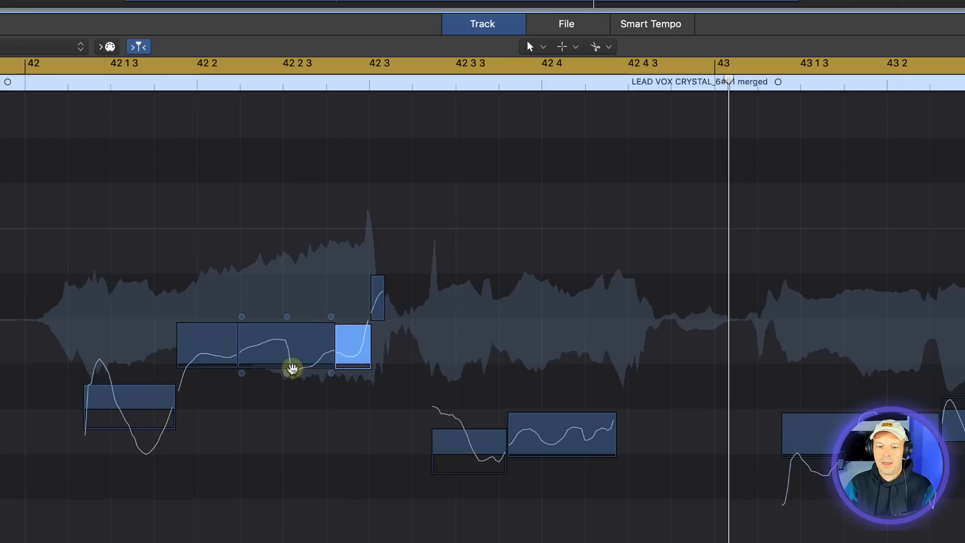
{"action": "right_click", "coordinate": [291, 339]}
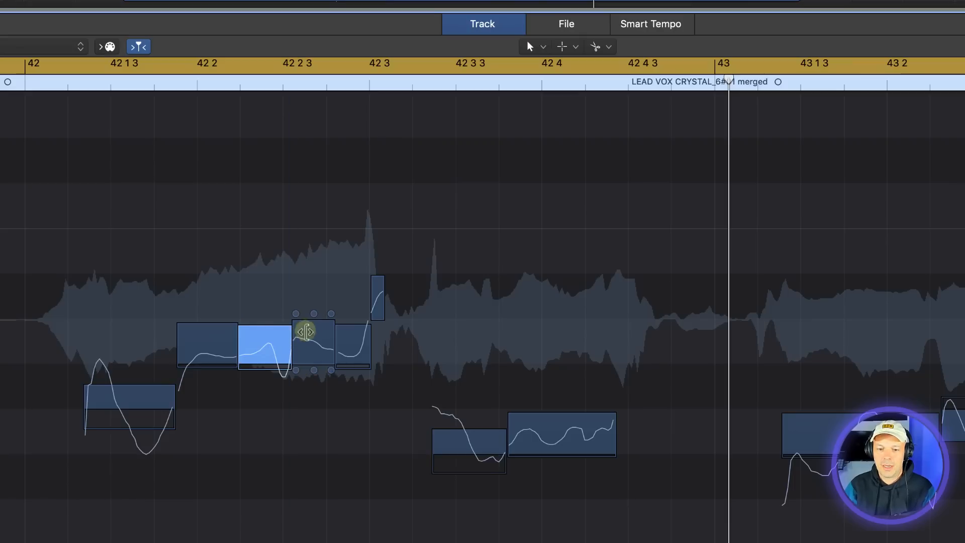
{"action": "key", "text": "space"}
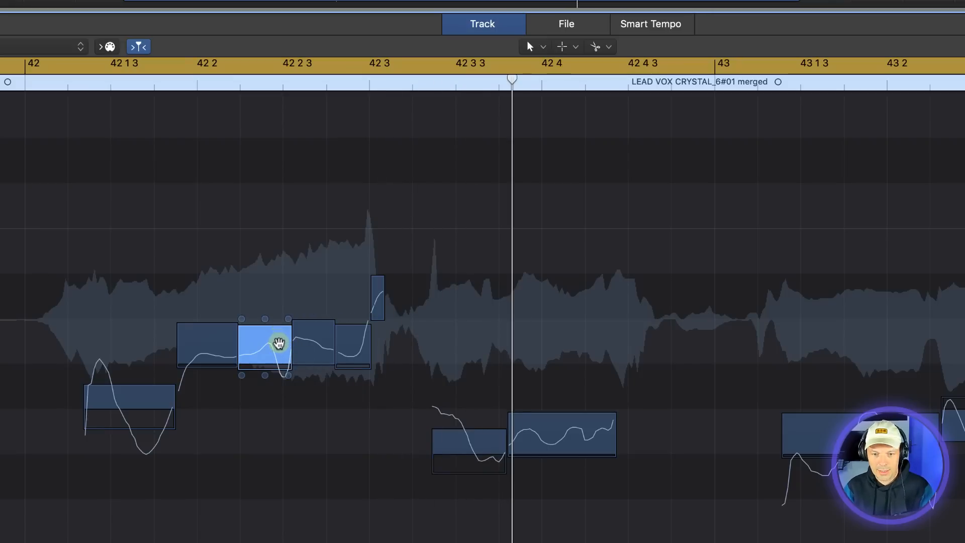
{"action": "key", "text": "space"}
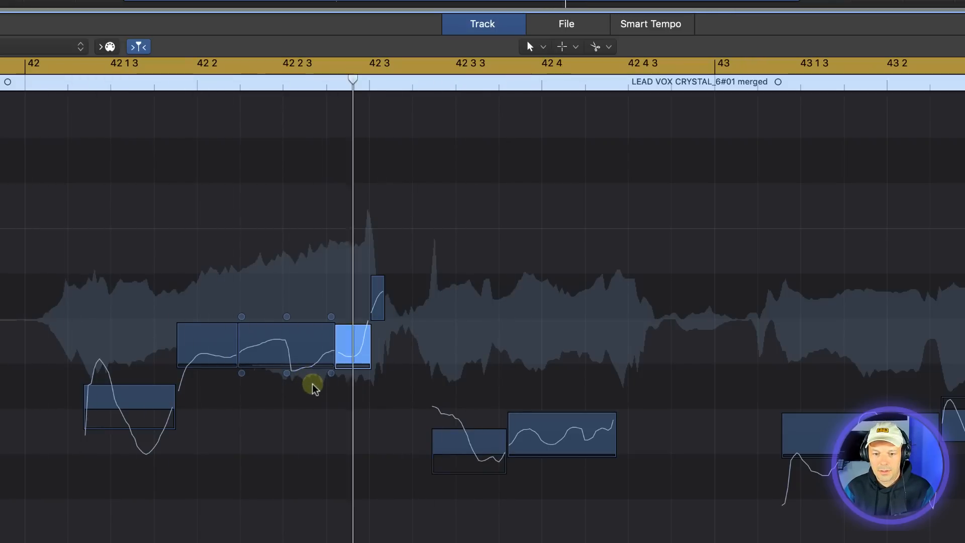
{"action": "key", "text": "space"}
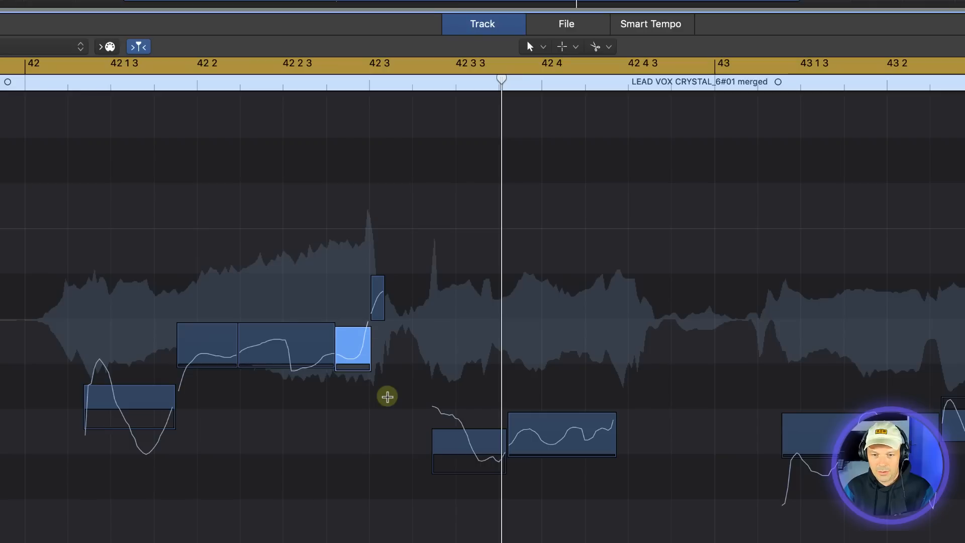
{"action": "key", "text": "super+z"}
{"action": "key", "text": "super+z"}
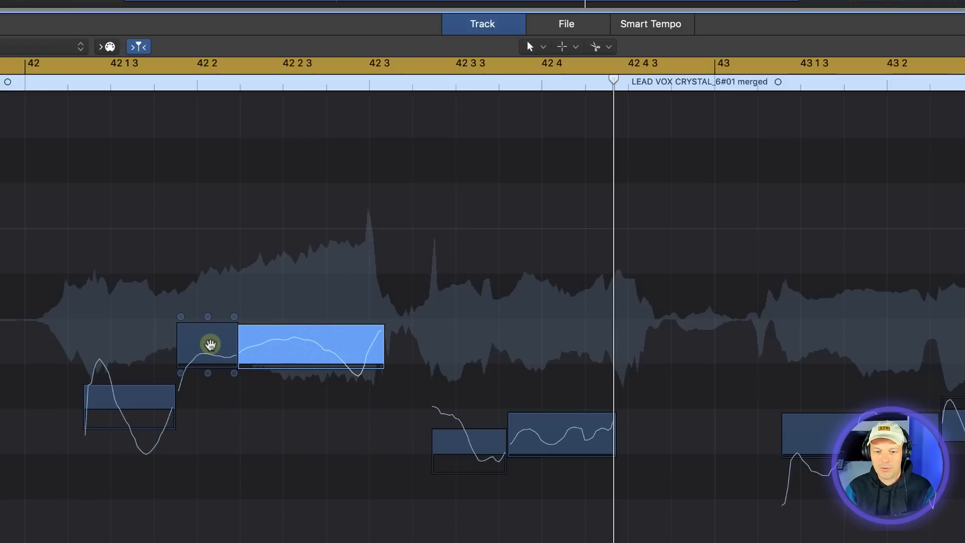
- Slightly raise the fine pitch of the short note at 42 2, directly before the held note
{"action": "mouse_move", "coordinate": [208, 315]}
{"action": "left_mouse_down"}
{"action": "mouse_move", "coordinate": [205, 240]}
{"action": "mouse_move", "coordinate": [209, 327]}
{"action": "left_mouse_up"}
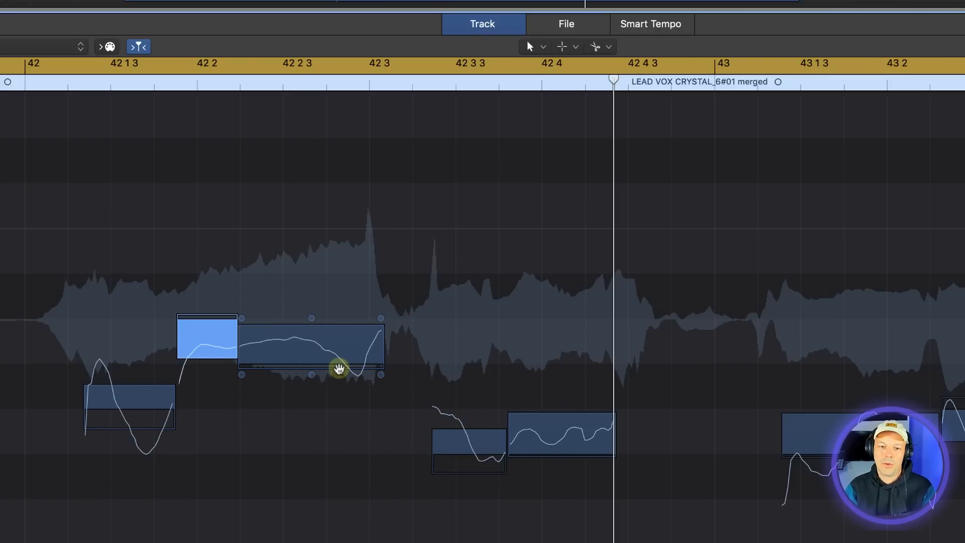
- Slightly raise the fine pitch of the short note just before 42 3 3 and play the phrase back
{"action": "key", "text": "space"}
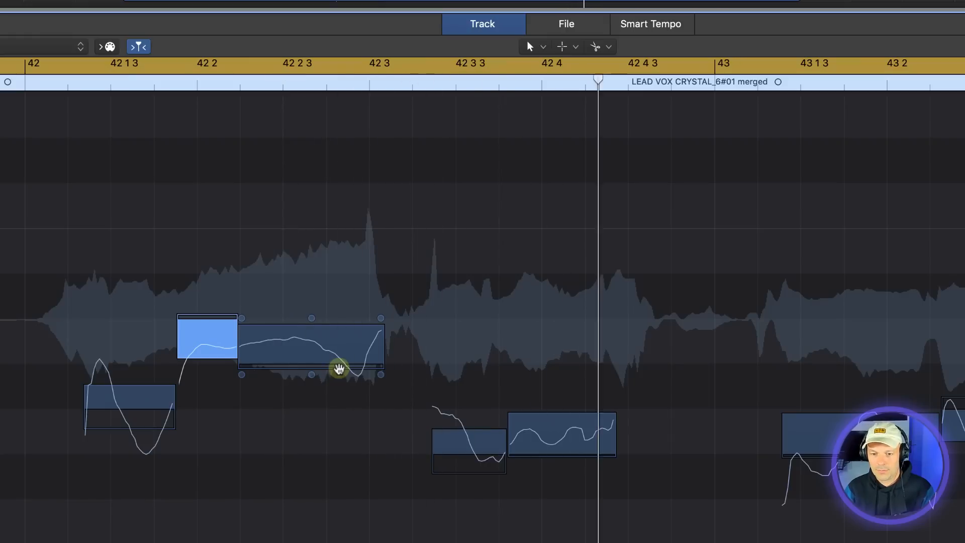
{"action": "left_click", "coordinate": [468, 418]}
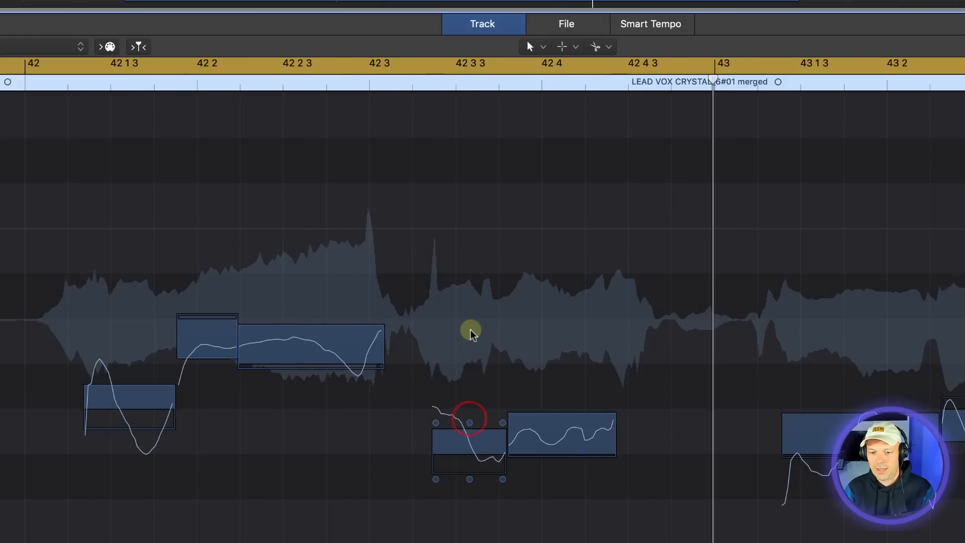
{"action": "left_click_drag", "start_coordinate": [469, 422], "coordinate": [505, 344]}
{"action": "key", "text": "space"}
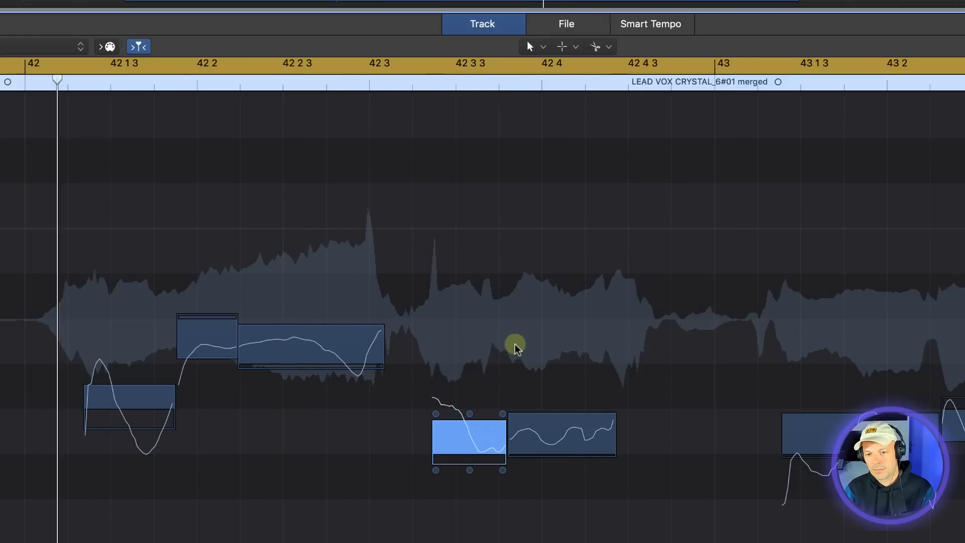
{"action": "key", "text": "space"}
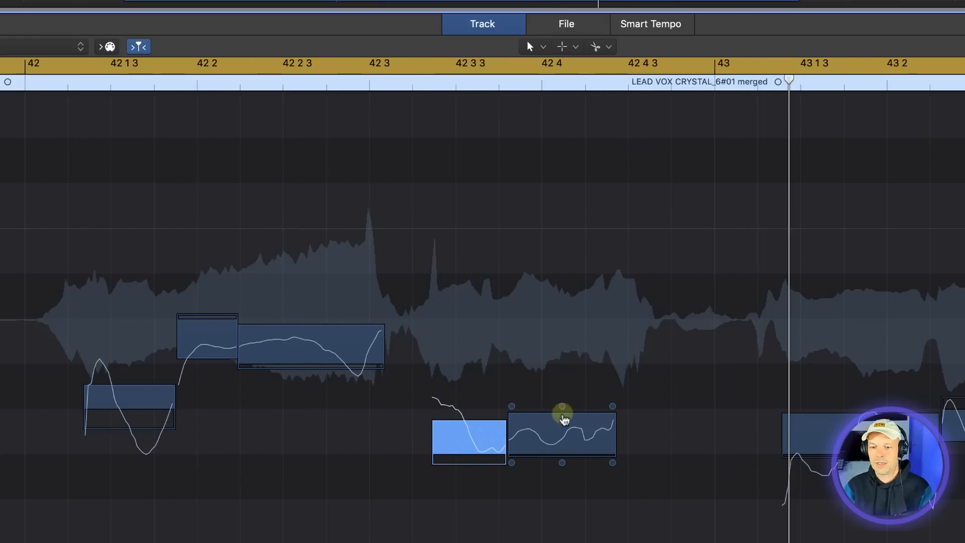
{"action": "left_click", "coordinate": [197, 67]}
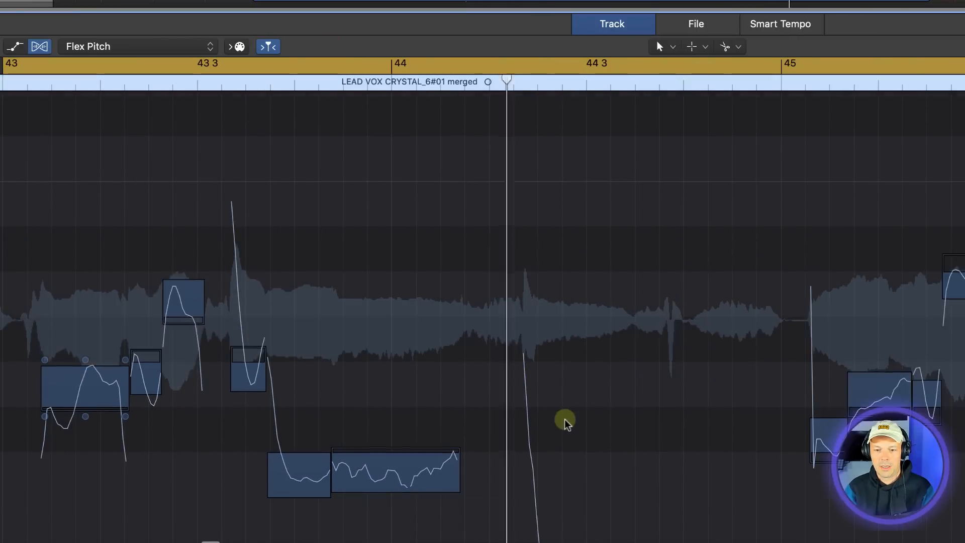
- Split the held note before 44 3 near its beginning, lower the pitch of the new short opening segment, and play it
{"action": "scroll", "coordinate": [566, 422], "scroll_direction": "down", "scroll_amount": 5}
{"action": "left_click", "coordinate": [560, 379]}
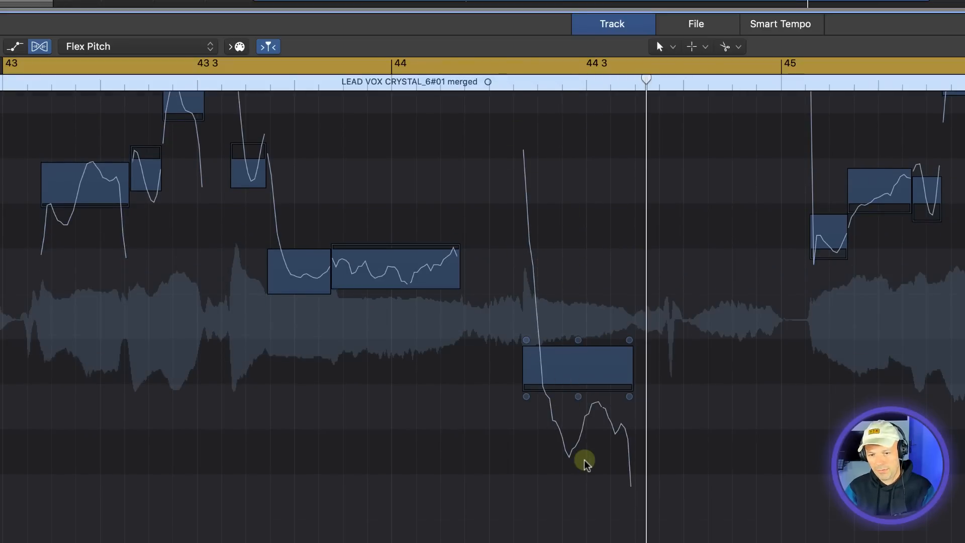
{"action": "left_click", "coordinate": [562, 392]}
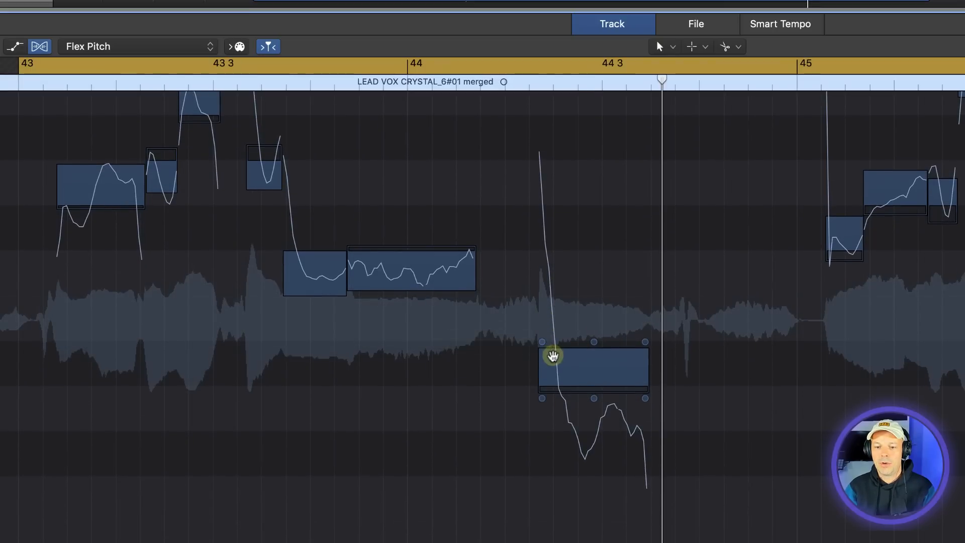
{"action": "double_click", "coordinate": [555, 360]}
{"action": "mouse_move", "coordinate": [544, 223]}
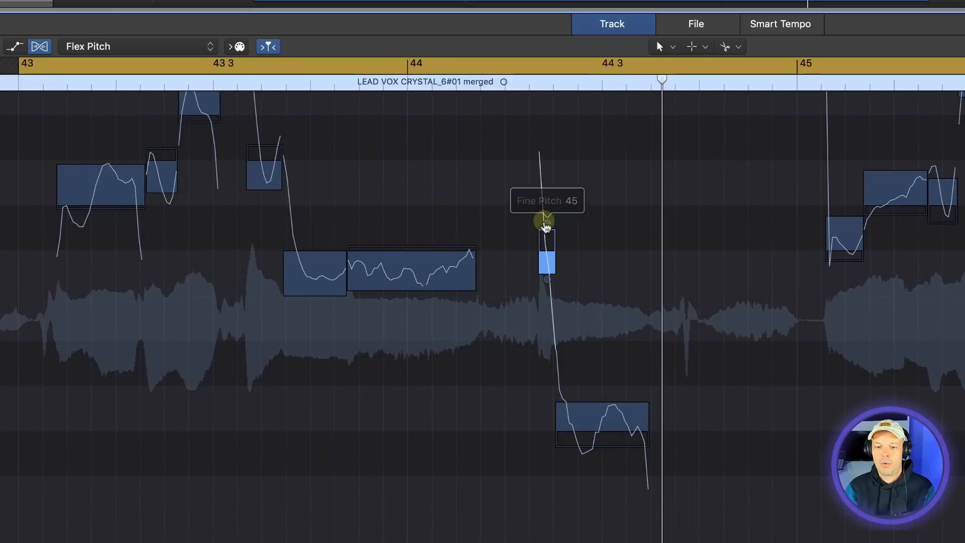
{"action": "left_click_drag", "start_coordinate": [546, 221], "coordinate": [546, 328]}
{"action": "key", "text": "space"}
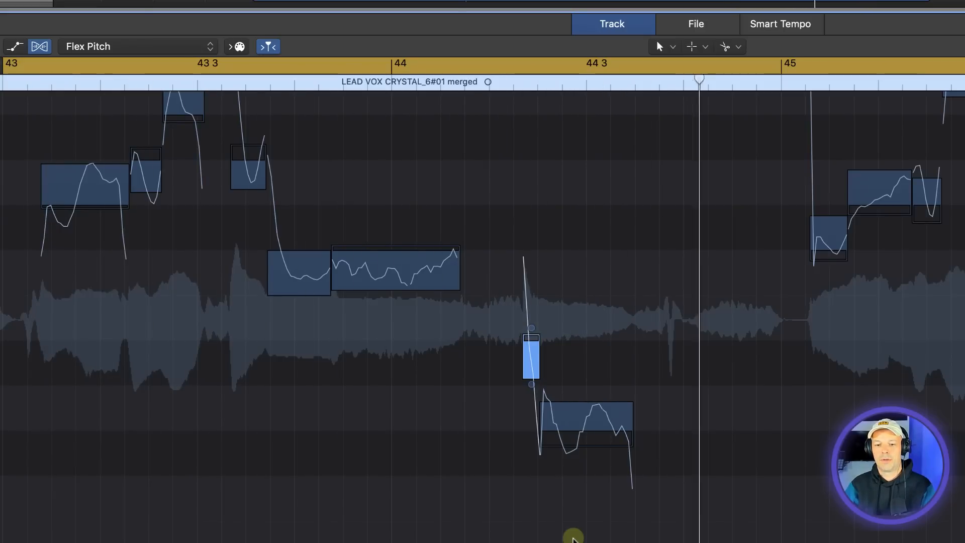
- Raise the fine pitch of the long segment around 44 3 and of the short segment before it, checking the result in playback
{"action": "left_click_drag", "start_coordinate": [587, 395], "coordinate": [586, 314]}
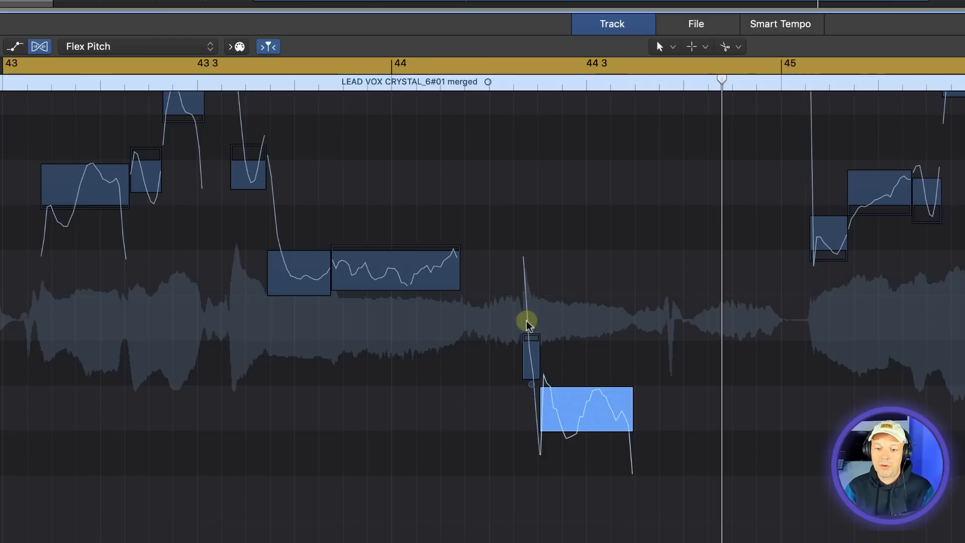
{"action": "mouse_move", "coordinate": [531, 328]}
{"action": "left_click_drag", "start_coordinate": [531, 328], "coordinate": [522, 55]}
{"action": "key", "text": "space"}
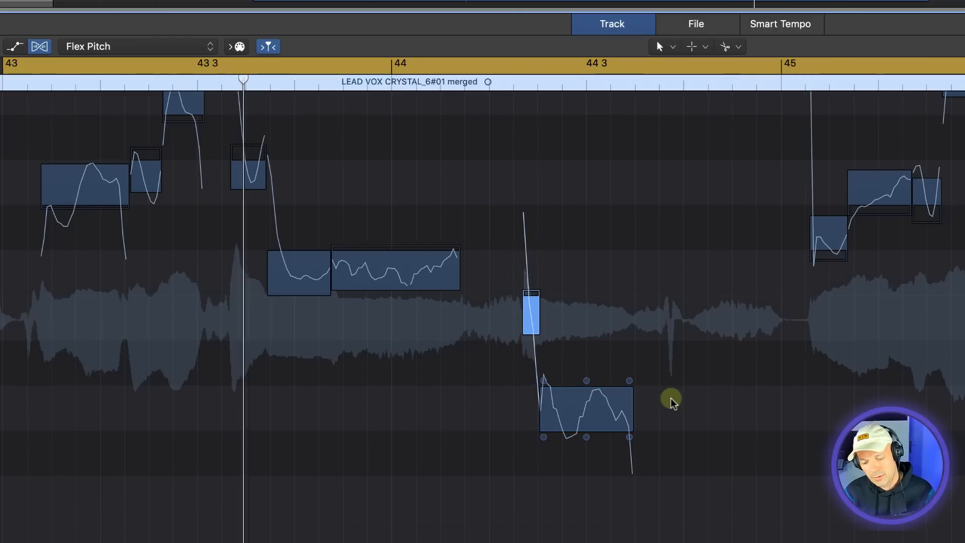
{"action": "key", "text": "space"}
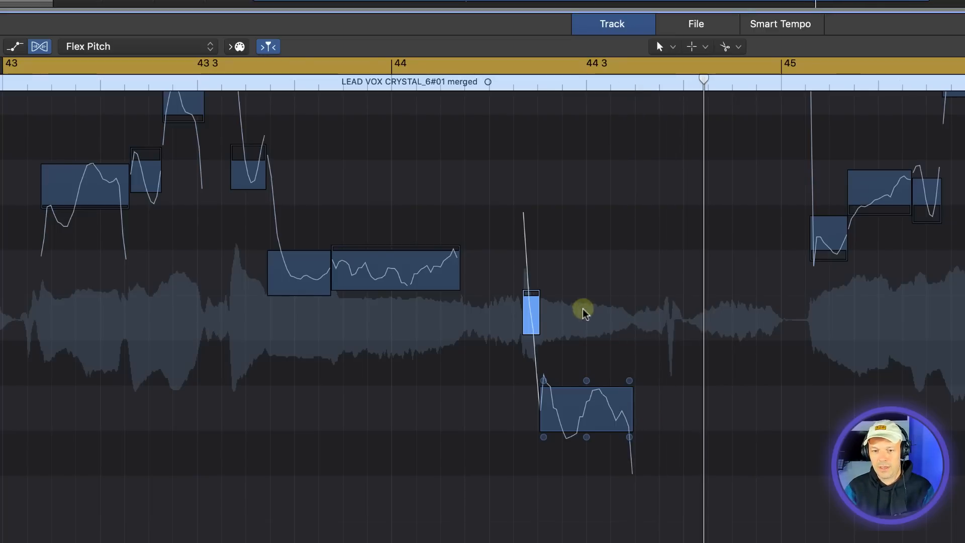
{"action": "left_click_drag", "start_coordinate": [531, 284], "coordinate": [535, 1]}
{"action": "key", "text": "space"}
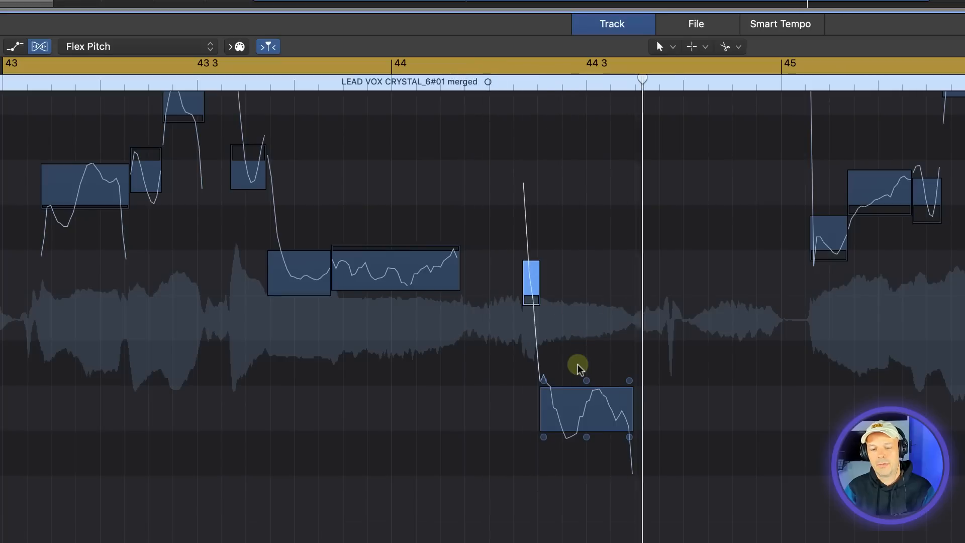
- Raise the starting pitch drift of the long segment around 44 3, split off its short opening piece, and play the passage
{"action": "left_click_drag", "start_coordinate": [543, 381], "coordinate": [505, 241]}
{"action": "right_click", "coordinate": [551, 392]}
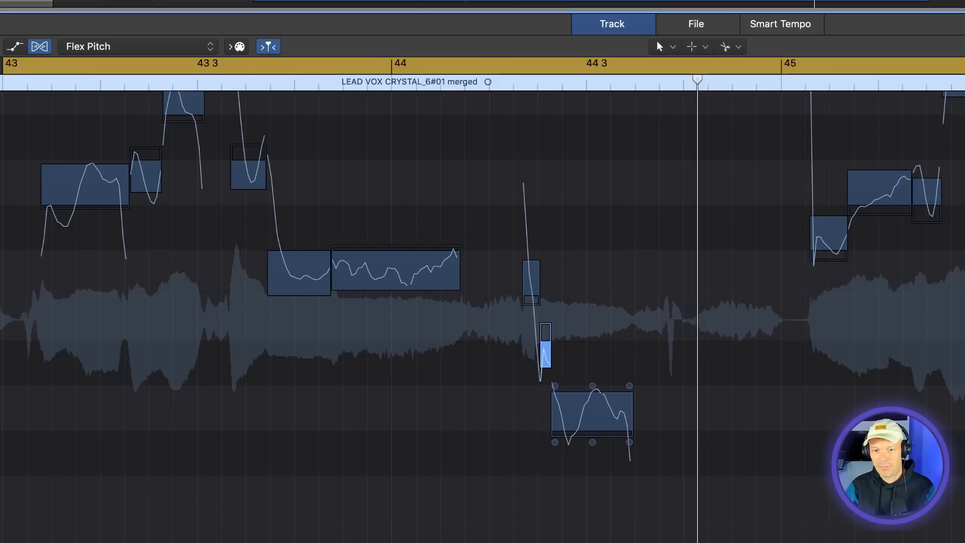
{"action": "key", "text": "space"}
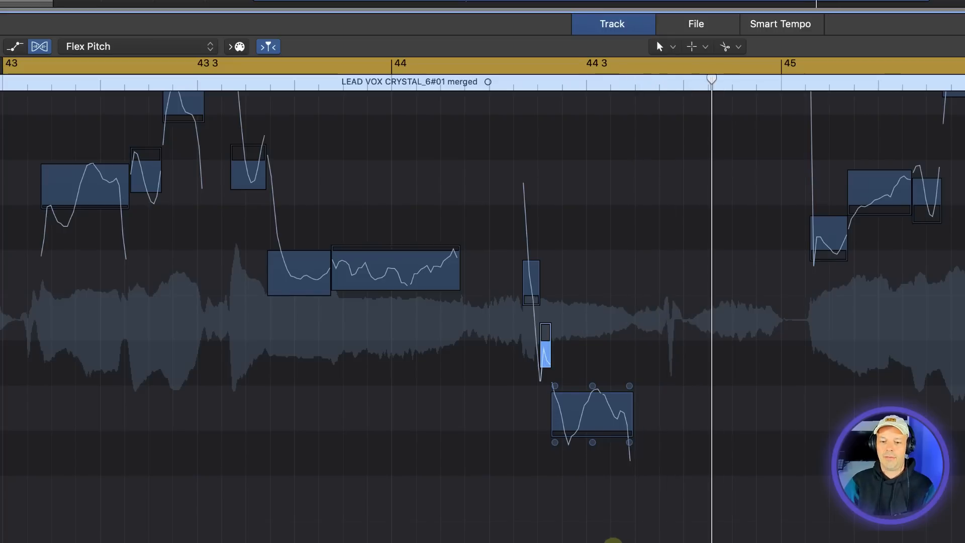
- Raise the first short segment before 44 3 to a fine pitch of 29 and play the phrase
{"action": "left_click_drag", "start_coordinate": [531, 254], "coordinate": [517, 10]}
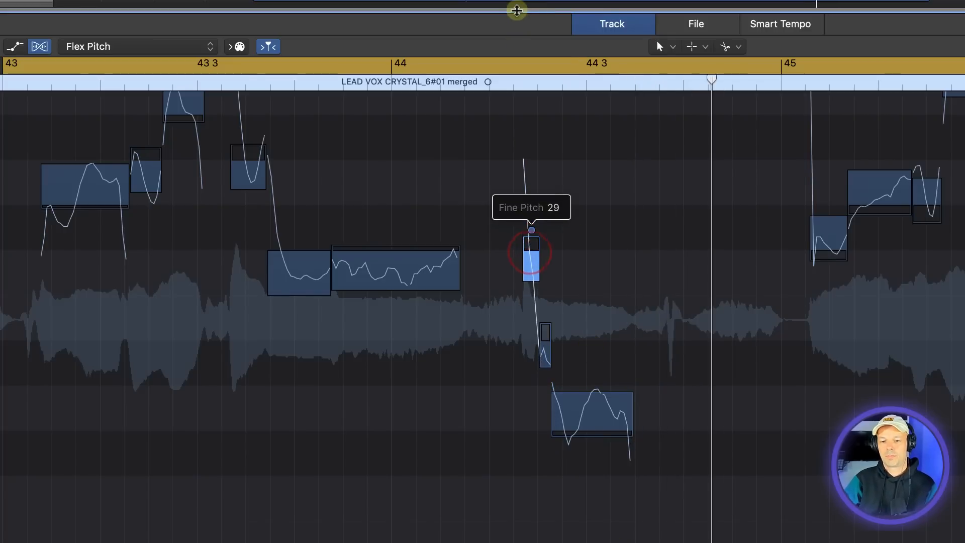
{"action": "key", "text": "space"}
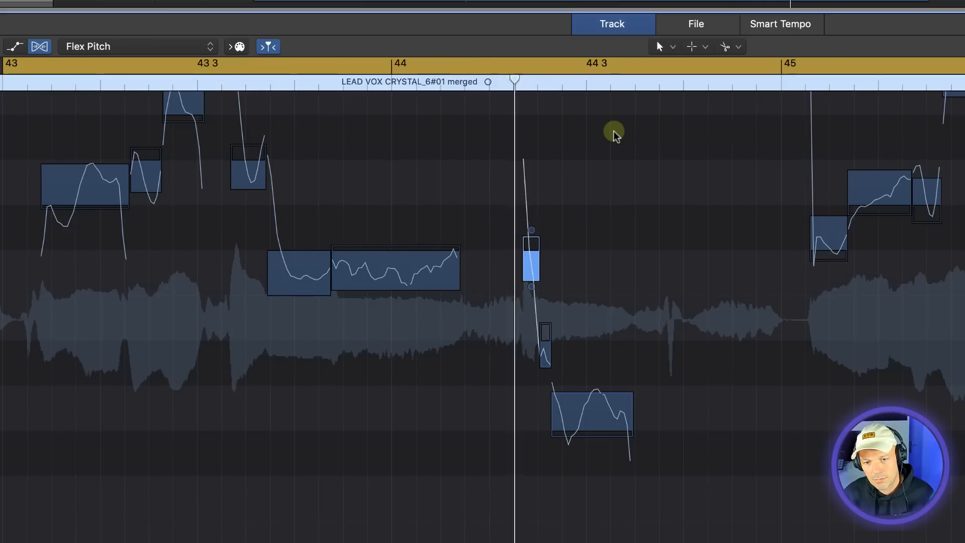
{"action": "key", "text": "space"}
{"action": "key", "text": "space"}
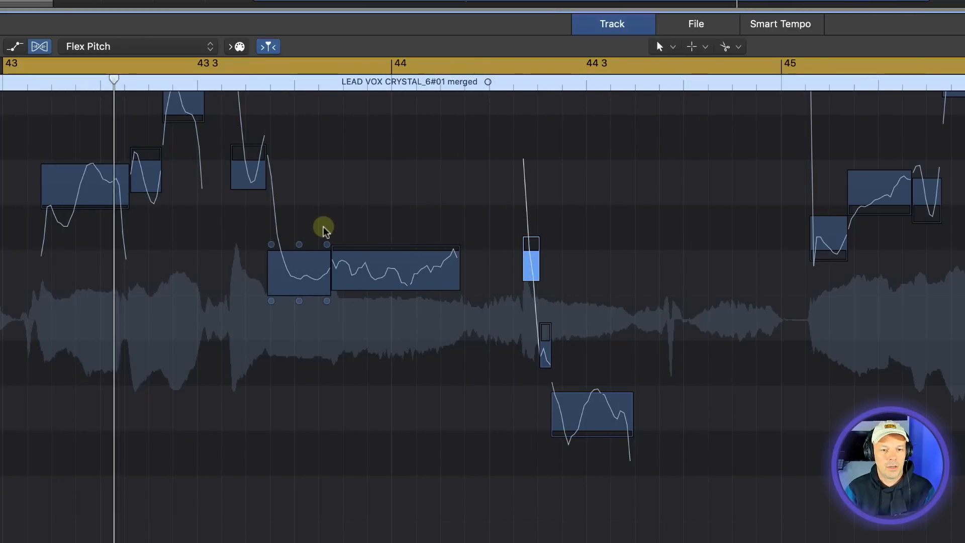
{"action": "scroll", "coordinate": [125, 231], "scroll_direction": "up", "scroll_amount": 5}
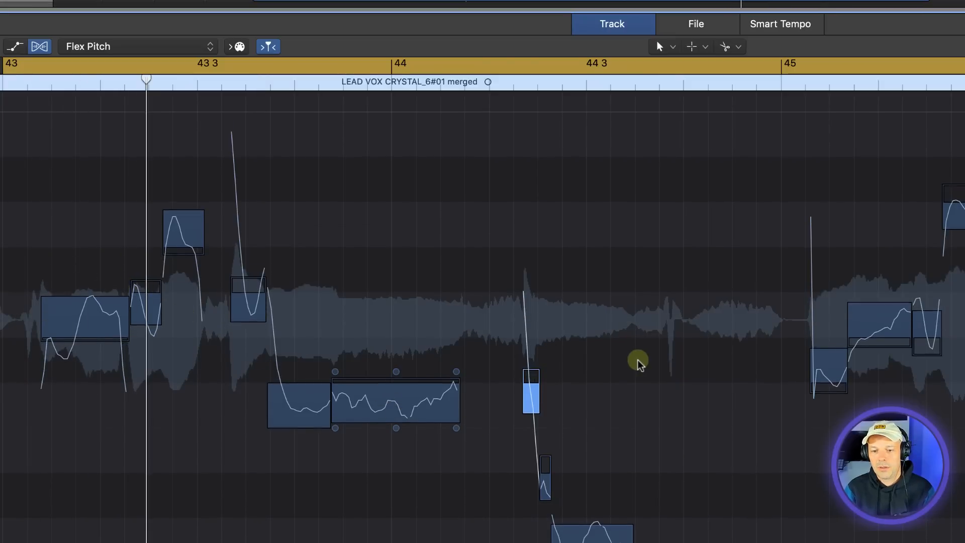
- Reduce the vibrato of the long low note around 44 3 and play the passage
{"action": "scroll", "coordinate": [633, 371], "scroll_direction": "down", "scroll_amount": 5}
{"action": "left_click", "coordinate": [593, 428]}
{"action": "left_click_drag", "start_coordinate": [593, 428], "coordinate": [592, 435]}
{"action": "left_click", "coordinate": [445, 81]}
{"action": "key", "text": "space"}
{"action": "scroll", "coordinate": [702, 316], "scroll_direction": "down", "scroll_amount": 3}
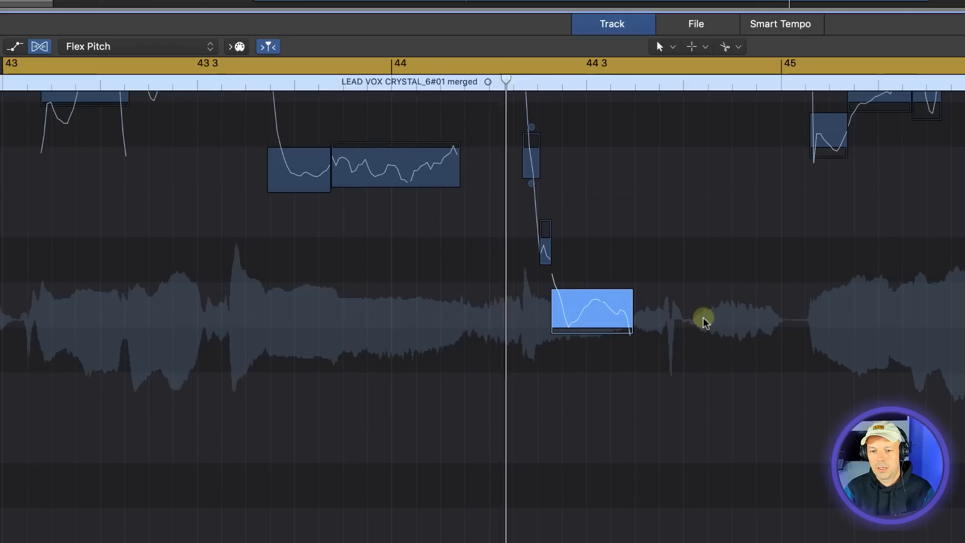
- Slightly raise the first note after bar 45 and move the start of the cycle range to bar 45
{"action": "scroll", "coordinate": [702, 319], "scroll_direction": "up", "scroll_amount": 4}
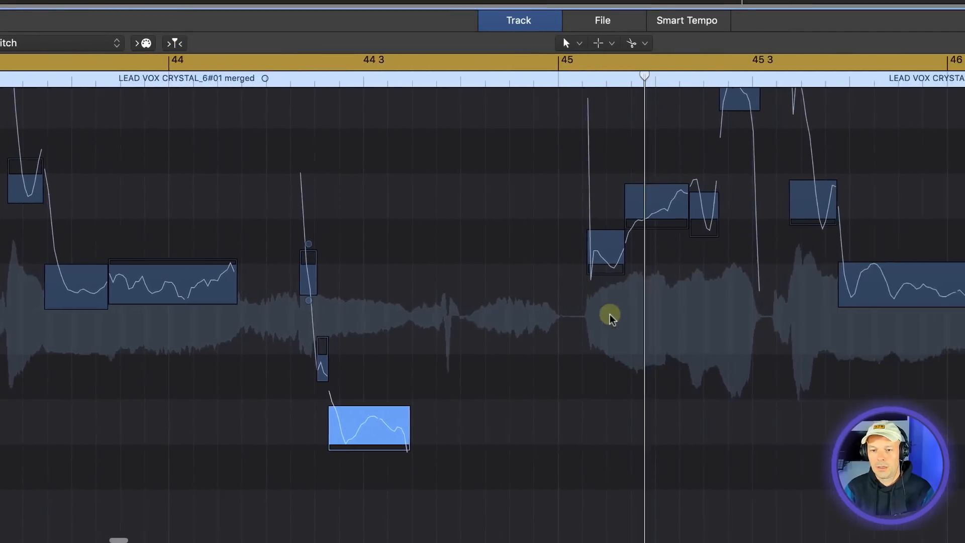
{"action": "scroll", "coordinate": [609, 315], "scroll_direction": "right", "scroll_amount": 8}
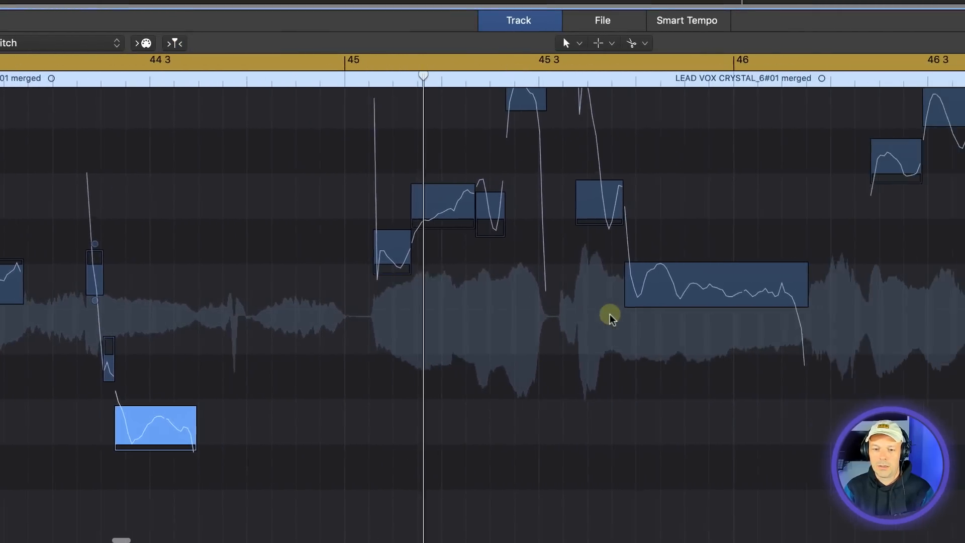
{"action": "left_click_drag", "start_coordinate": [327, 224], "coordinate": [325, 112]}
{"action": "double_click", "coordinate": [280, 77]}
{"action": "key", "text": "space"}
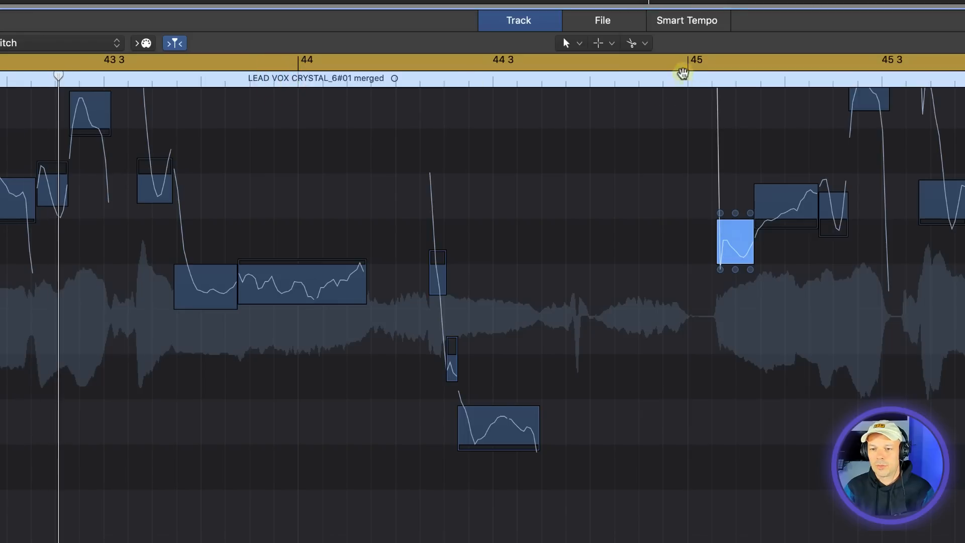
{"action": "left_click", "coordinate": [686, 61], "text": "shift"}
{"action": "key", "text": "space"}
- Raise the first note after bar 45 further in pitch and audition it several times
{"action": "scroll", "coordinate": [697, 297], "scroll_direction": "right", "scroll_amount": 10}
{"action": "left_click_drag", "start_coordinate": [255, 220], "coordinate": [251, 1]}
{"action": "key", "text": "space"}
{"action": "key", "text": "space"}
{"action": "key", "text": "space"}
{"action": "key", "text": "space"}
- Raise the fine pitch of the second note after bar 45 and play the phrase from before bar 45
{"action": "left_click_drag", "start_coordinate": [308, 180], "coordinate": [303, 170]}
{"action": "key", "text": "space"}
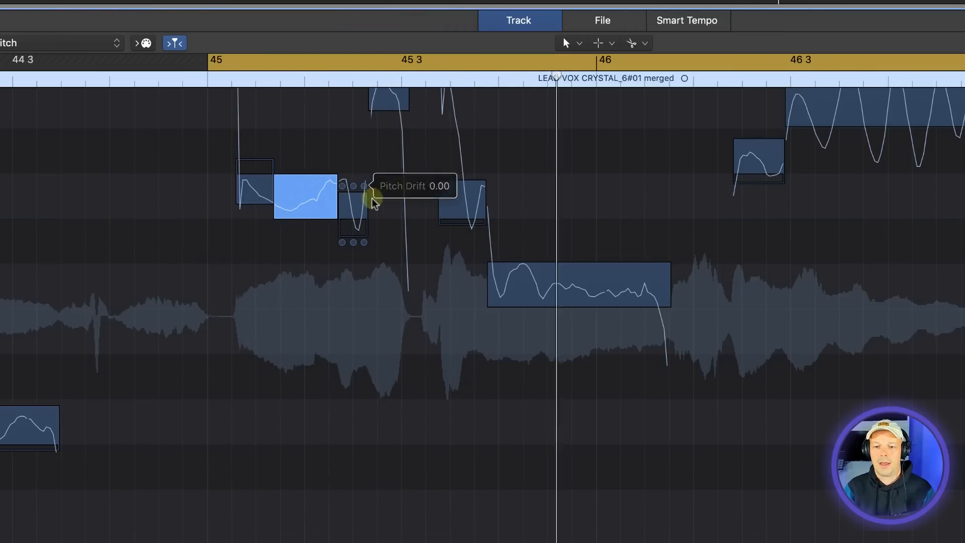
{"action": "key", "text": "space"}
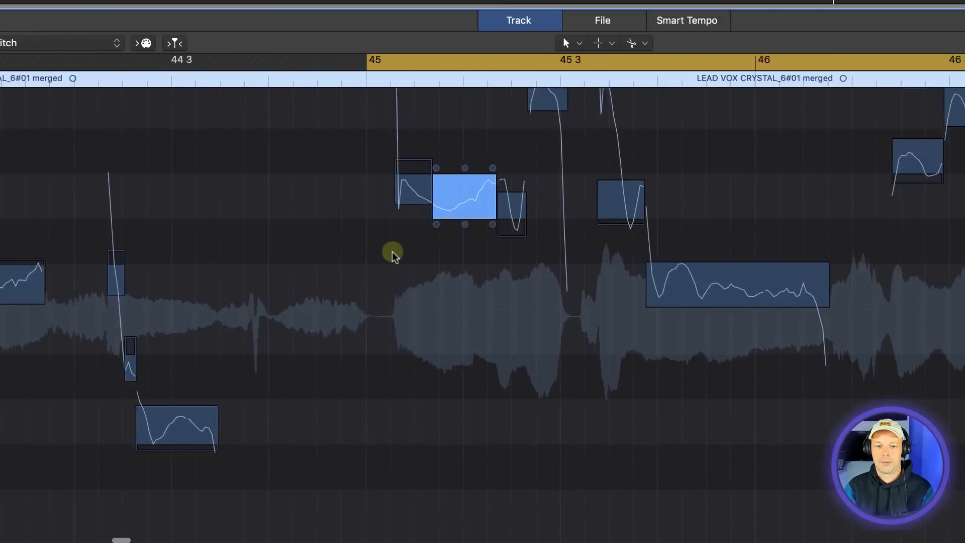
{"action": "scroll", "coordinate": [393, 253], "scroll_direction": "left", "scroll_amount": 5}
{"action": "left_click", "coordinate": [245, 75]}
{"action": "key", "text": "space"}
{"action": "key", "text": "space"}
{"action": "double_click", "coordinate": [206, 82]}
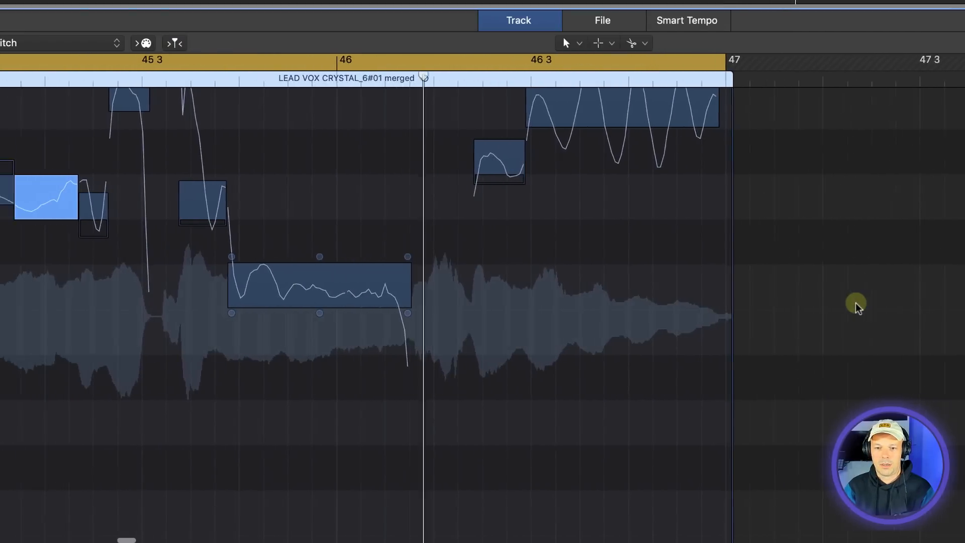
- Reduce the vibrato of the final held note at 46 3, keeping a gentle wave, and play the phrase from bar 45
{"action": "key", "text": "space"}
{"action": "scroll", "coordinate": [563, 309], "scroll_direction": "up", "scroll_amount": 5}
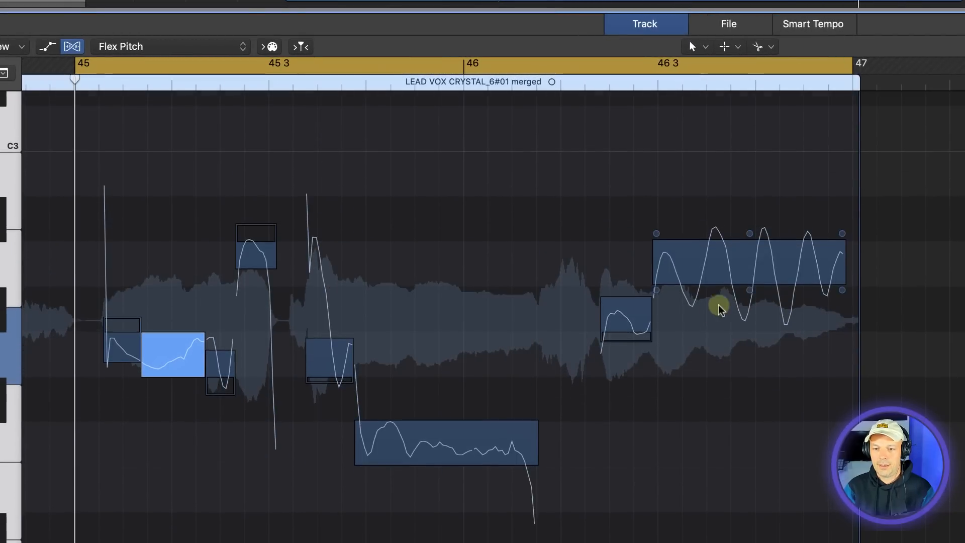
{"action": "left_click_drag", "start_coordinate": [749, 291], "coordinate": [747, 320]}
{"action": "double_click", "coordinate": [492, 86]}
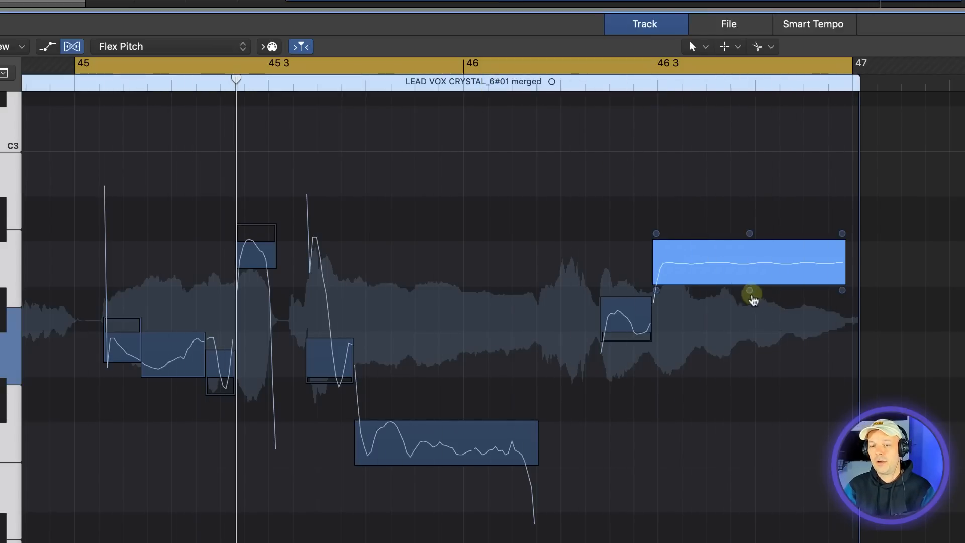
{"action": "double_click", "coordinate": [467, 85]}
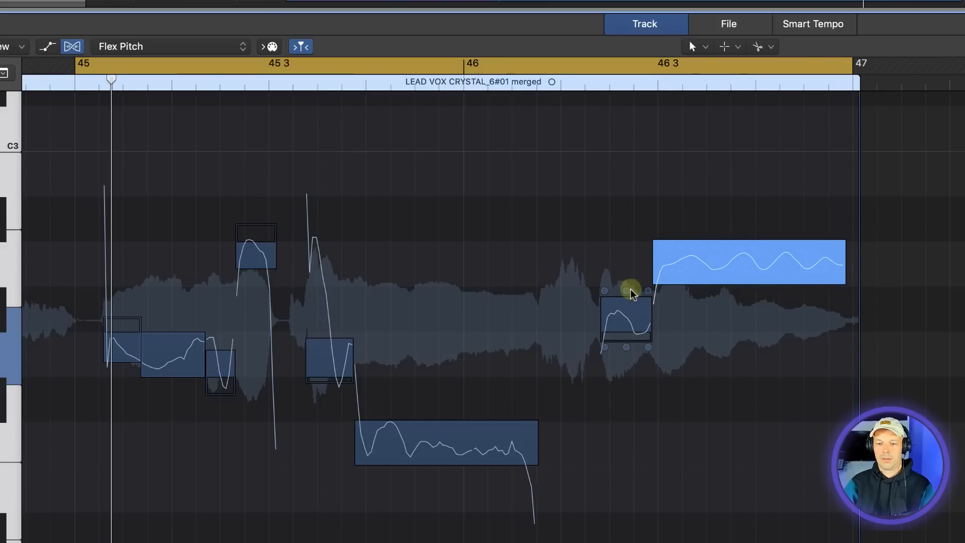
- Set the final held note's fine pitch to 9 and slightly raise the short note directly before it
{"action": "left_click", "coordinate": [688, 258]}
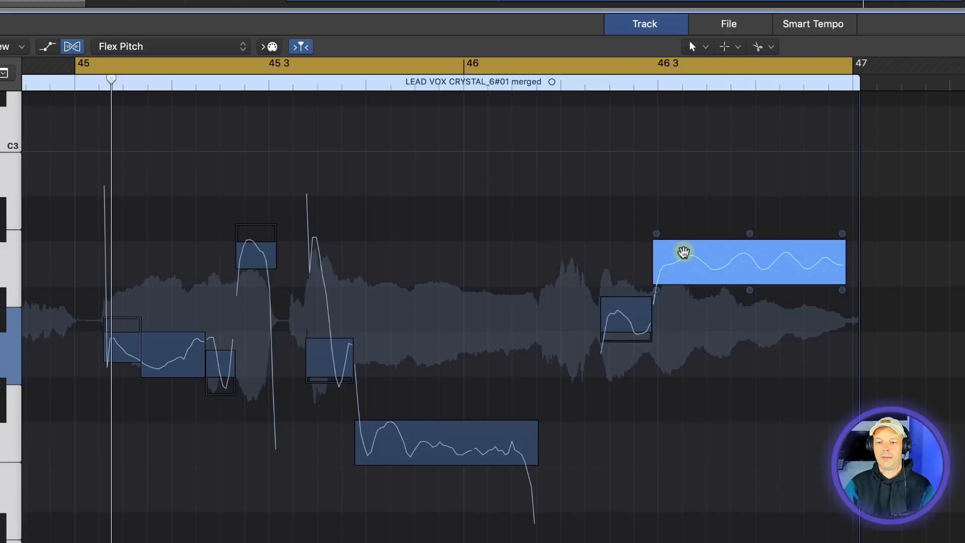
{"action": "left_click_drag", "start_coordinate": [749, 234], "coordinate": [747, 202]}
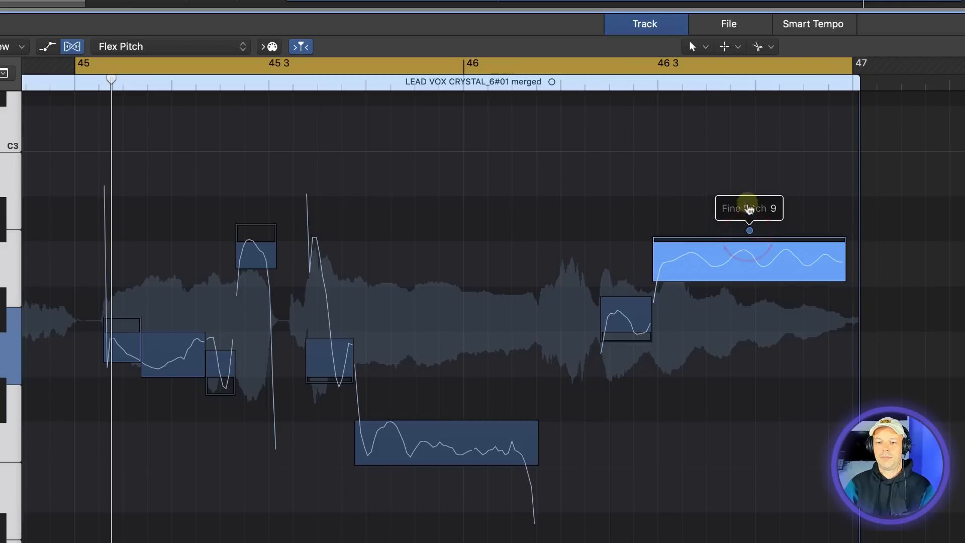
{"action": "left_click_drag", "start_coordinate": [626, 291], "coordinate": [627, 288]}
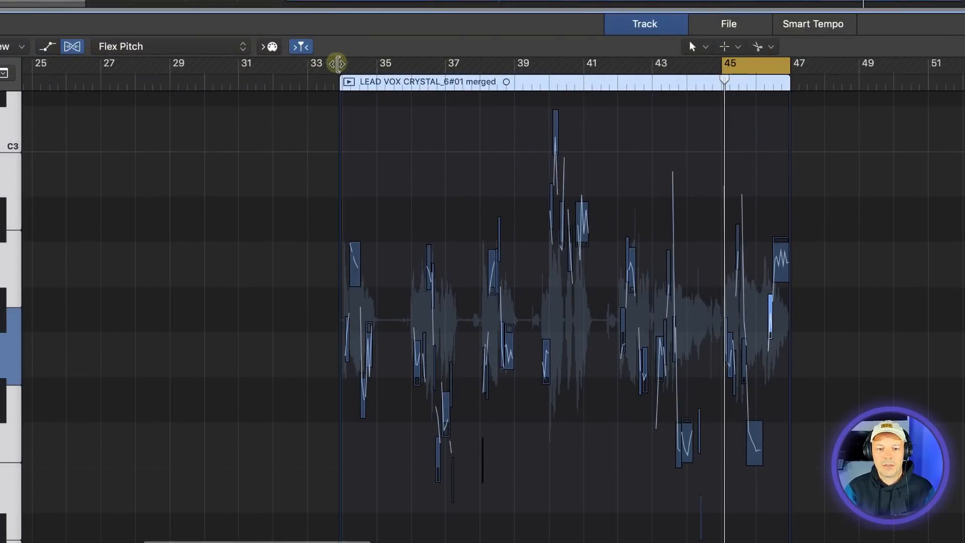
- Extend the cycle range over the whole region from bar 34 to 47 and set the low note at bar 37 to fine pitch -38
{"action": "left_click_drag", "start_coordinate": [337, 65], "coordinate": [790, 65]}
{"action": "key", "text": "super+Right"}
{"action": "key", "text": "super+Right"}
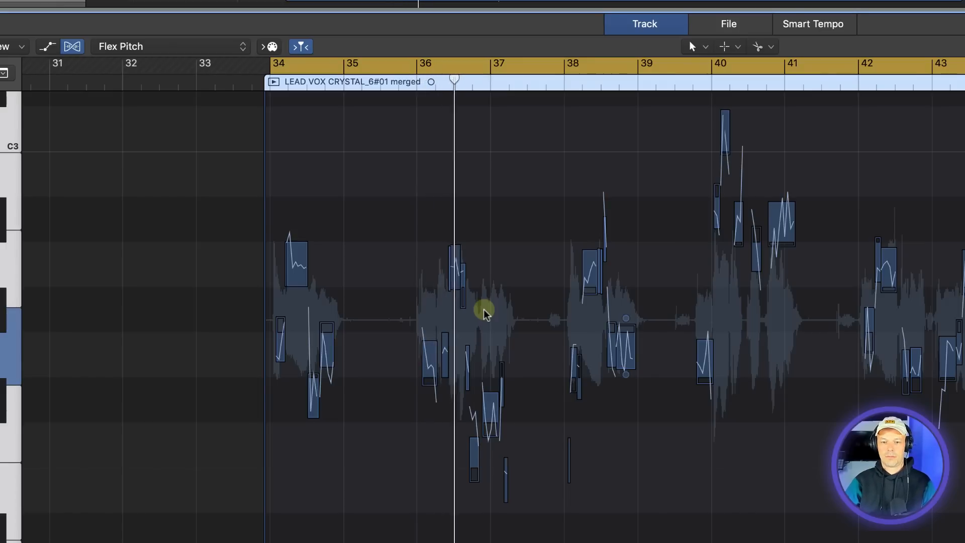
{"action": "key", "text": "super+Right"}
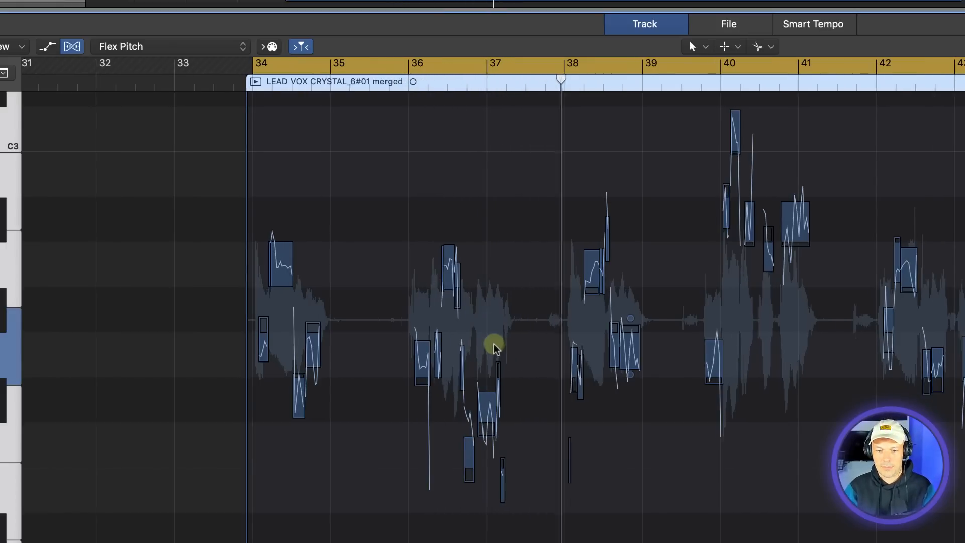
{"action": "left_click", "coordinate": [484, 392]}
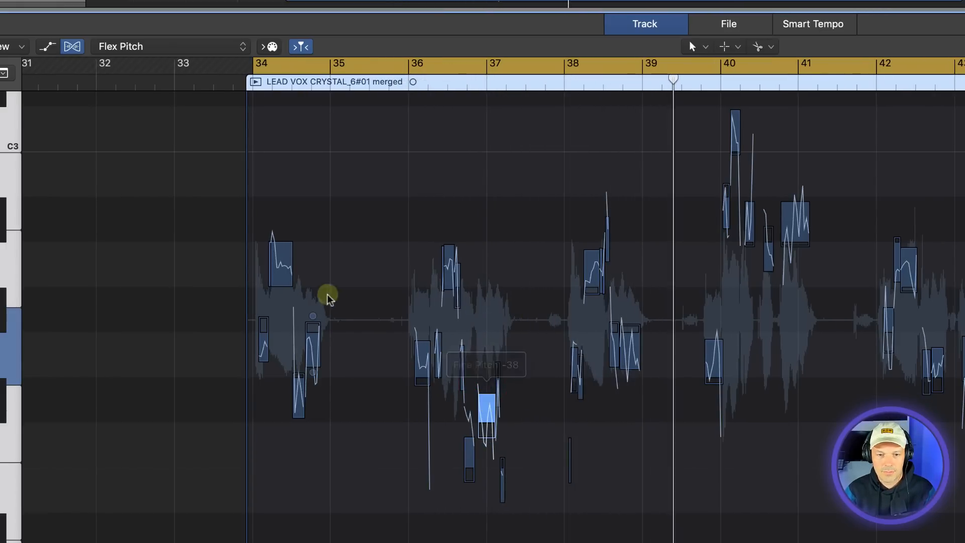
- Select all notes of the phrase from bar 36 to bar 37 and raise their formant shift
{"action": "mouse_move", "coordinate": [282, 242]}
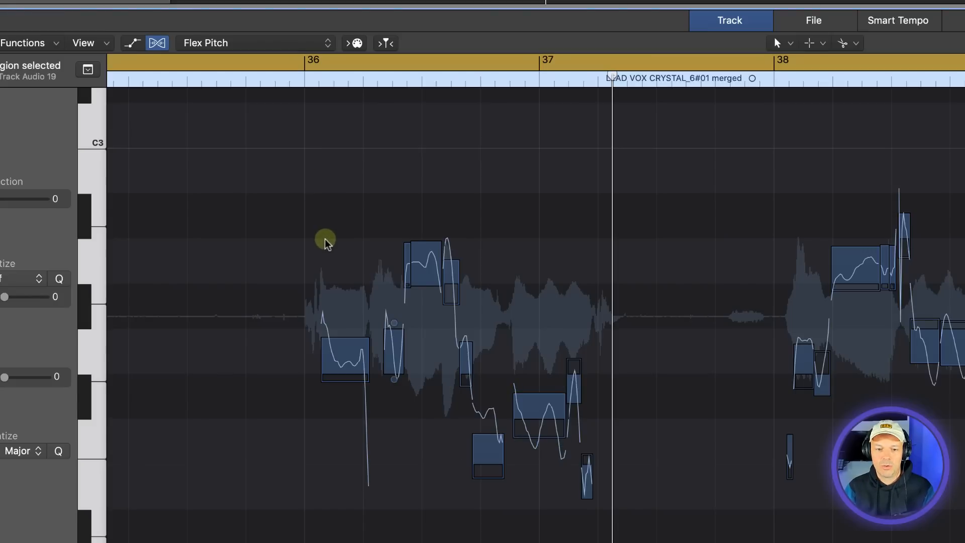
{"action": "left_click_drag", "start_coordinate": [291, 195], "coordinate": [672, 504]}
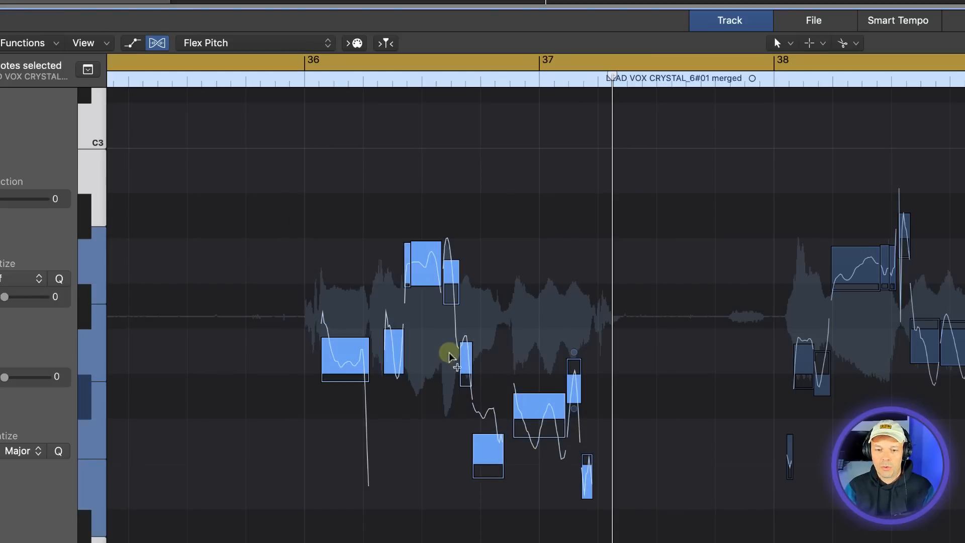
{"action": "key", "text": "super+Right"}
{"action": "key", "text": "super+Right"}
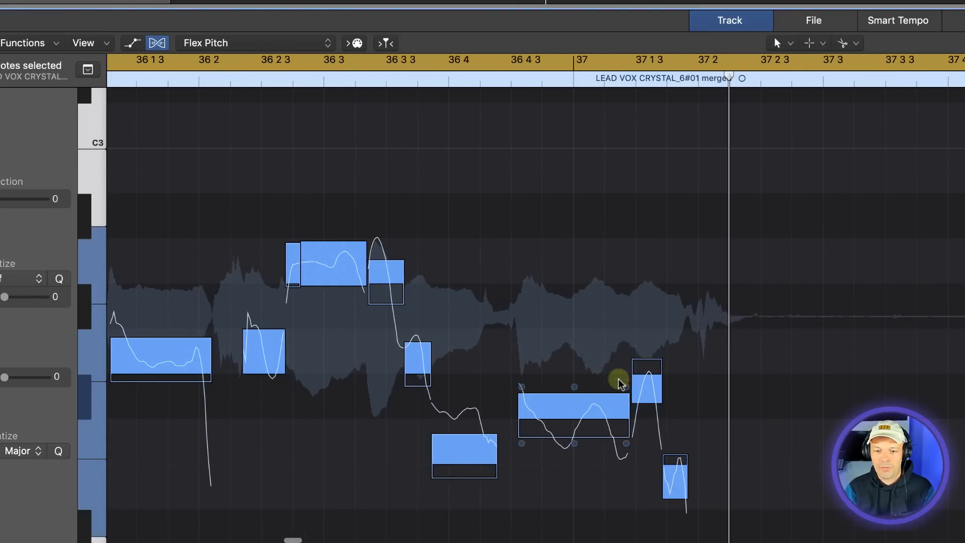
{"action": "mouse_move", "coordinate": [628, 387]}
{"action": "mouse_move", "coordinate": [627, 444]}
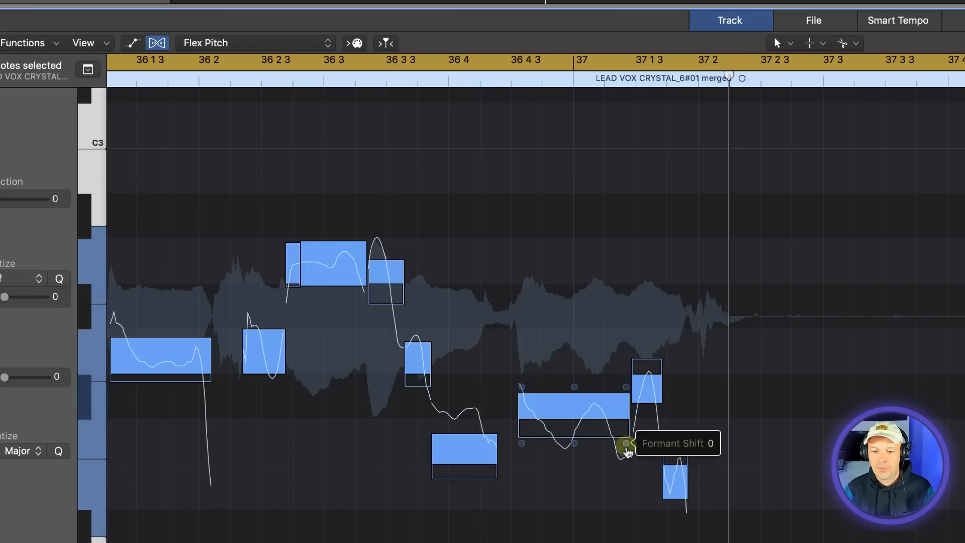
{"action": "left_click_drag", "start_coordinate": [626, 444], "coordinate": [621, 296]}
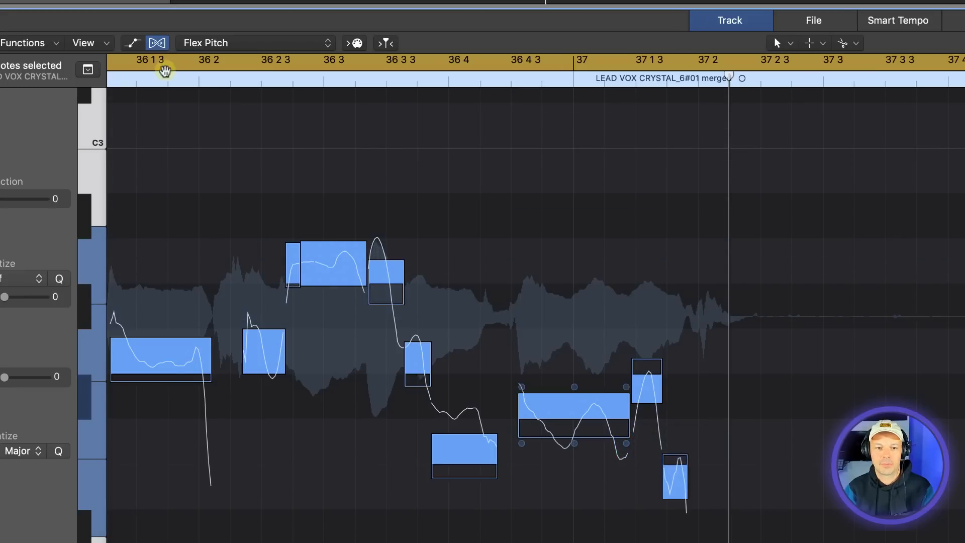
- Move the start of the cycle range to 35 4 3 and play the phrase with the raised formants
{"action": "scroll", "coordinate": [213, 117], "scroll_direction": "left", "scroll_amount": 8}
{"action": "left_click", "coordinate": [384, 59], "text": "shift"}
{"action": "key", "text": "space"}
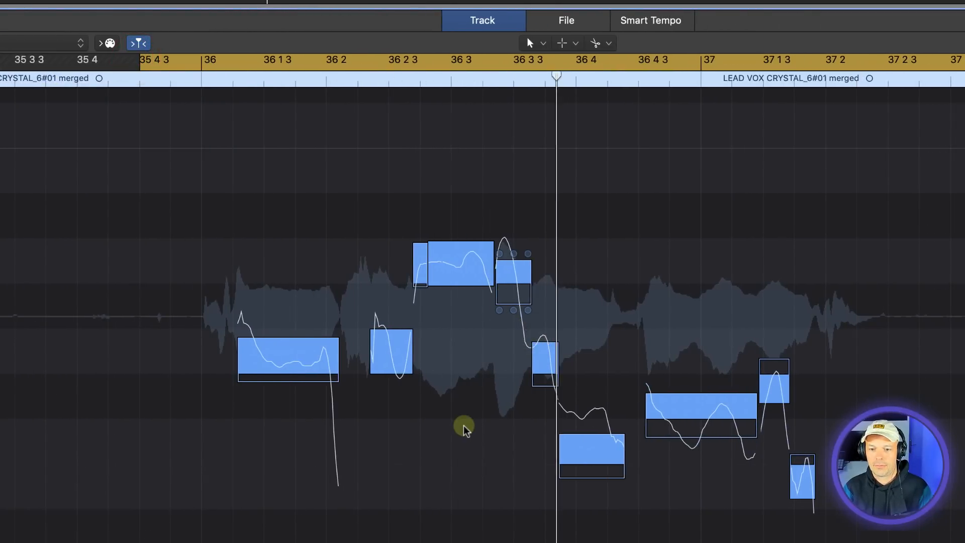
{"action": "key", "text": "space"}
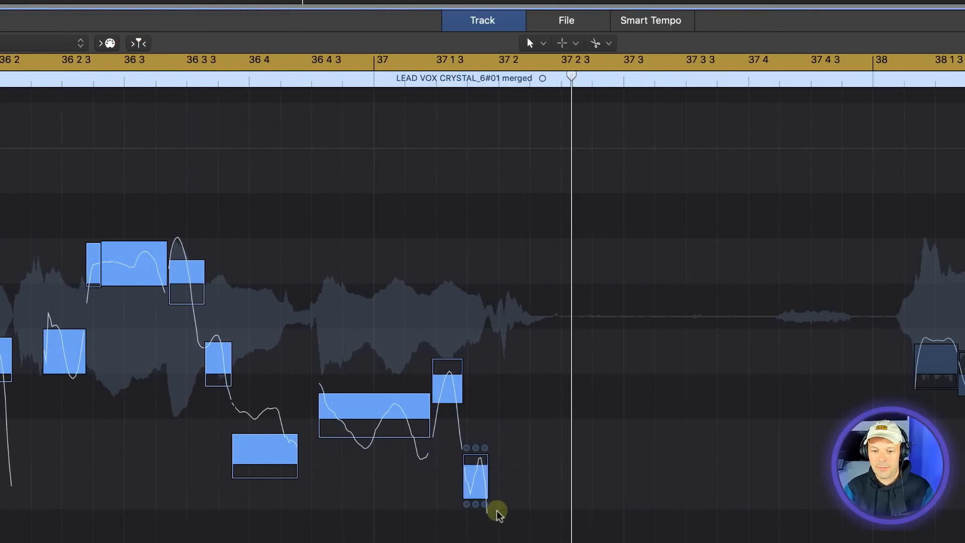
- Lower the formant shift of the selected notes in two passes, playing the phrase after each change
{"action": "mouse_move", "coordinate": [487, 508]}
{"action": "left_click_drag", "start_coordinate": [485, 505], "coordinate": [489, 512]}
{"action": "key", "text": "space"}
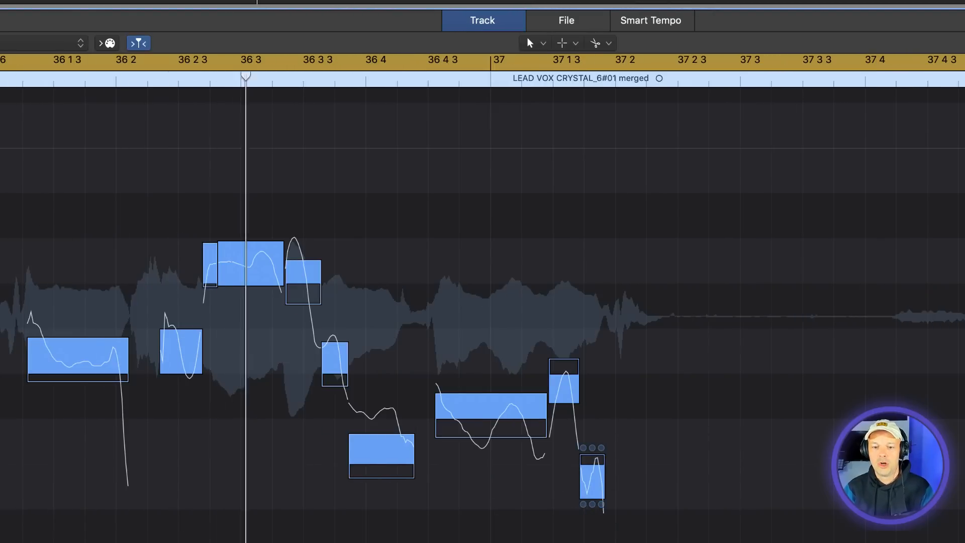
{"action": "key", "text": "space"}
{"action": "scroll", "coordinate": [646, 427], "scroll_direction": "down", "scroll_amount": 4}
{"action": "mouse_move", "coordinate": [601, 427]}
{"action": "left_click_drag", "start_coordinate": [603, 429], "coordinate": [605, 507]}
{"action": "key", "text": "space"}
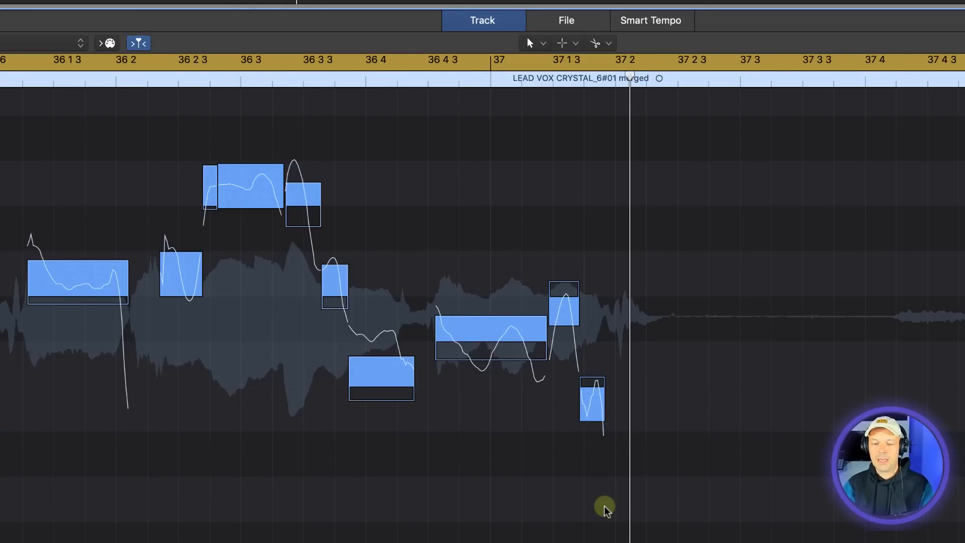
- Close the audio editor, enlarge the Audio 19 phrase from bar 38 in the Tracks area and play it
{"action": "scroll", "coordinate": [498, 303], "scroll_direction": "down", "scroll_amount": 3}
{"action": "scroll", "coordinate": [498, 302], "scroll_direction": "up", "scroll_amount": 1}
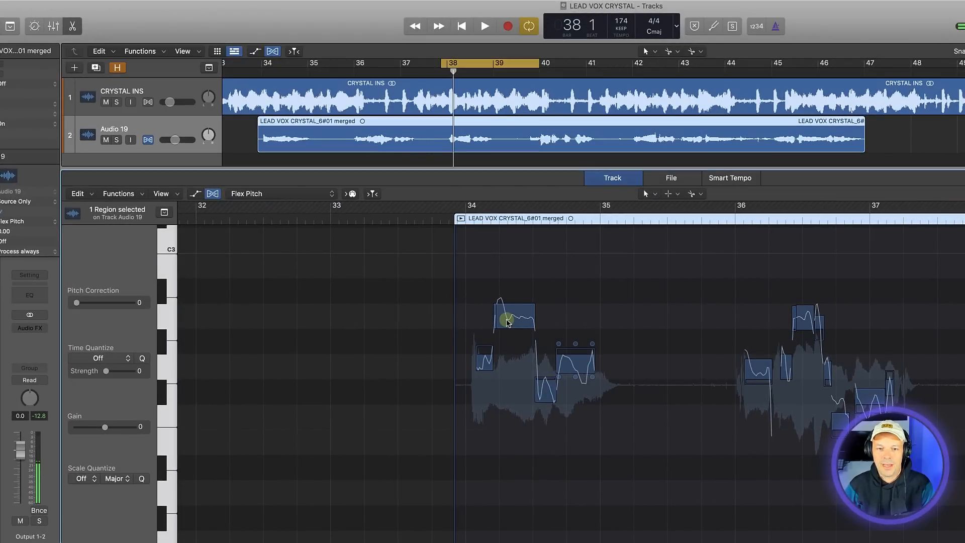
{"action": "key", "text": "e"}
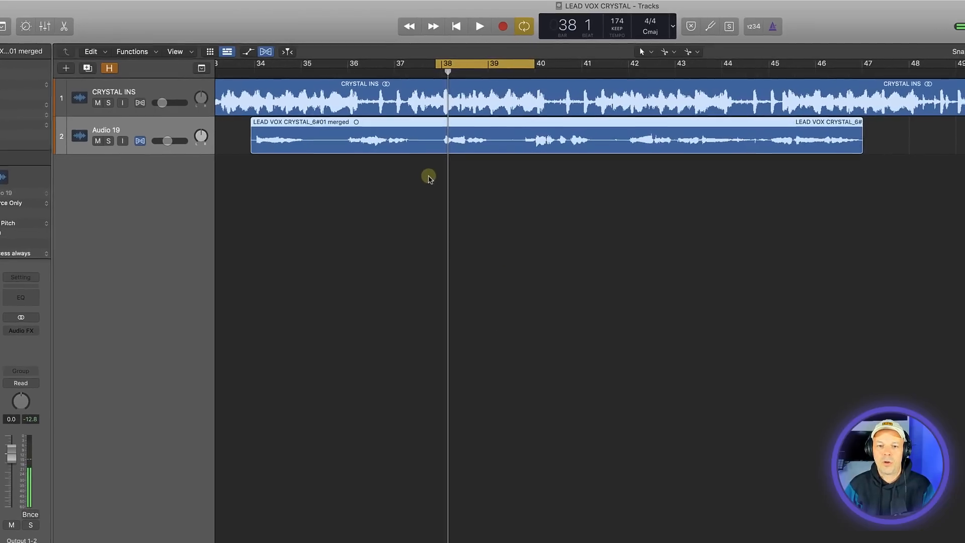
{"action": "left_click_drag", "start_coordinate": [432, 175], "coordinate": [493, 121]}
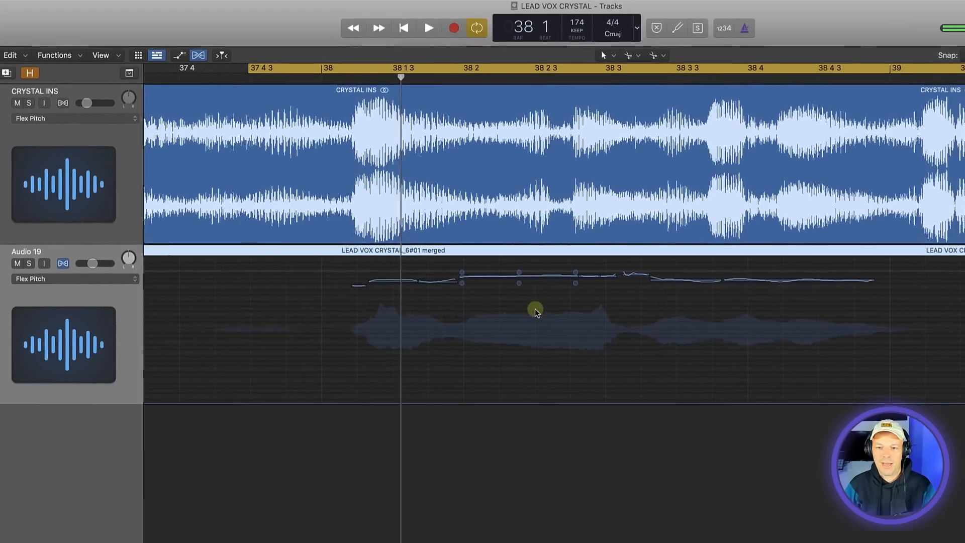
{"action": "key", "text": "space"}
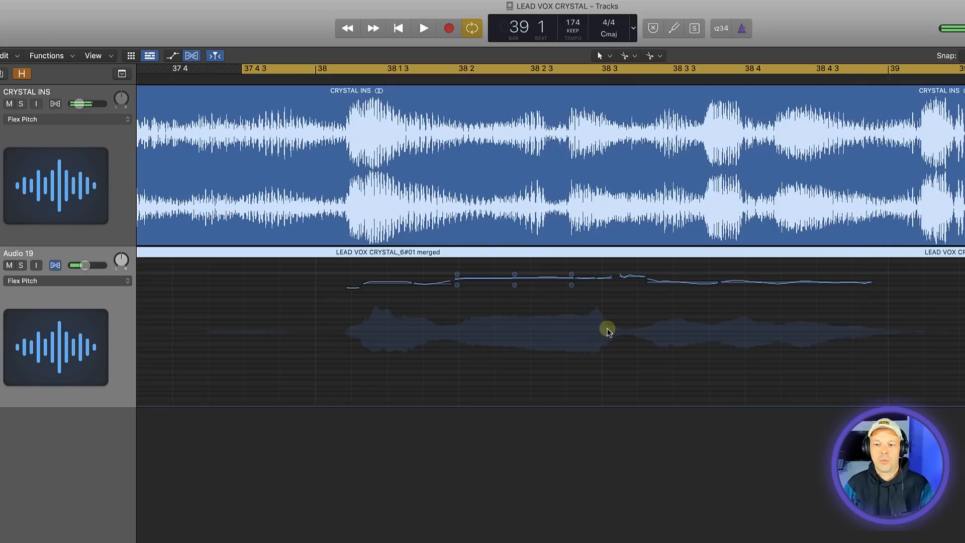
- Split the Audio 19 region in the silence at about 39 2 and just before bar 38 to isolate the phrase
{"action": "key", "text": "super+Left"}
{"action": "key", "text": "super+Left"}
{"action": "scroll", "coordinate": [611, 331], "scroll_direction": "right", "scroll_amount": 8}
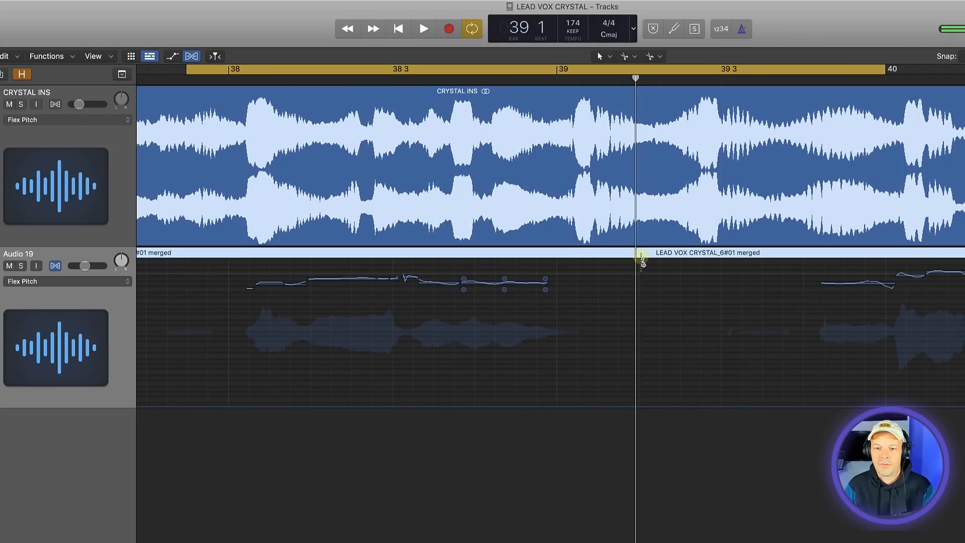
{"action": "left_click", "coordinate": [639, 254]}
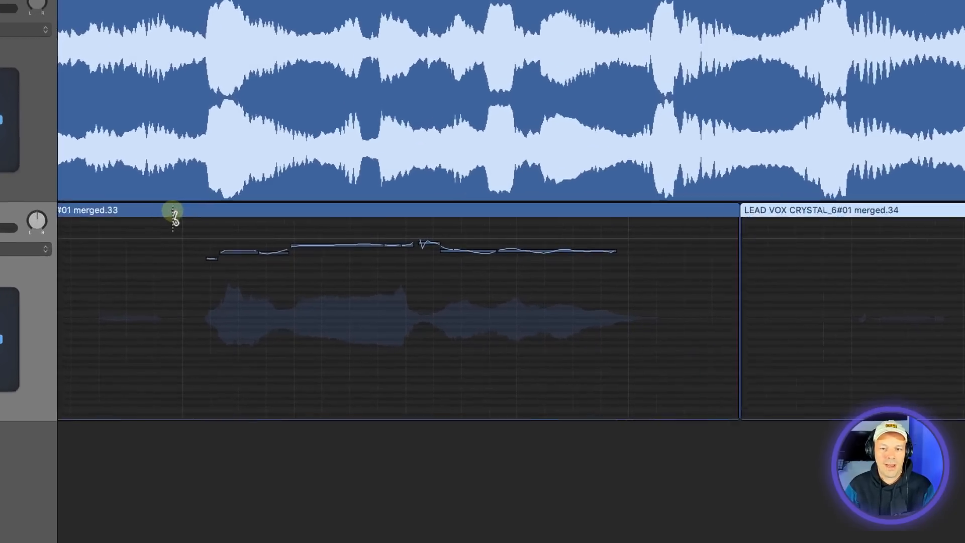
{"action": "left_click", "coordinate": [221, 254]}
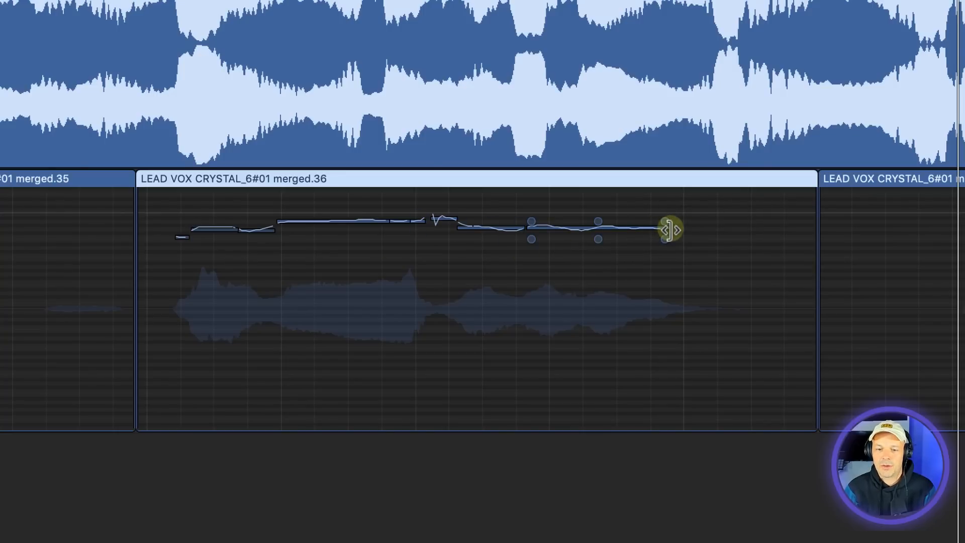
- Try lengthening the isolated phrase's final held note, undo that, and shorten the note from its end instead
{"action": "left_click_drag", "start_coordinate": [670, 230], "coordinate": [725, 230]}
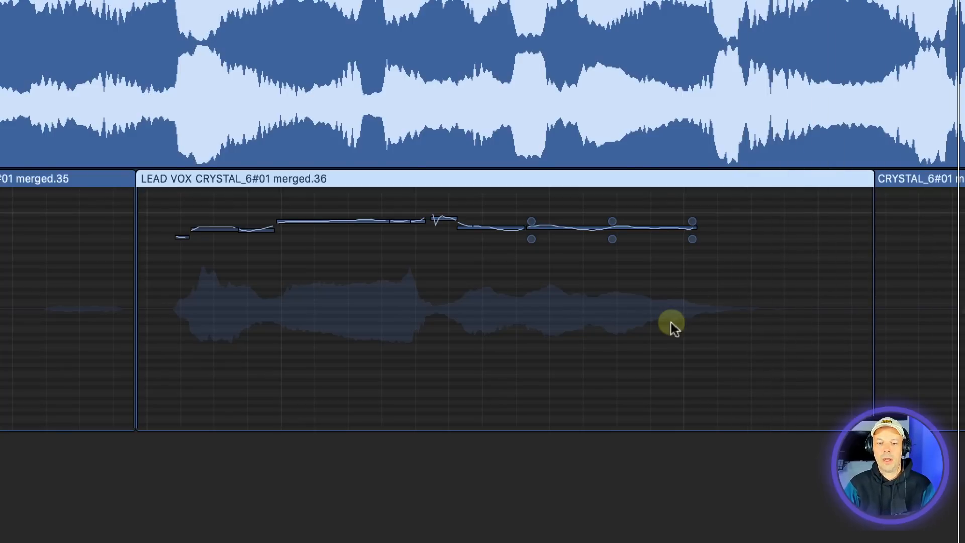
{"action": "key", "text": "super+z"}
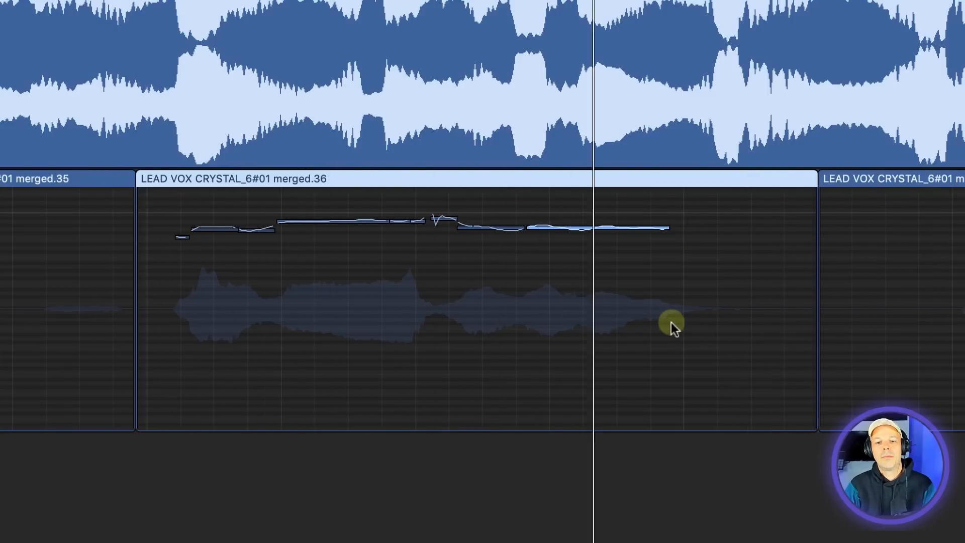
{"action": "mouse_move", "coordinate": [666, 270]}
{"action": "left_click_drag", "start_coordinate": [671, 230], "coordinate": [629, 229]}
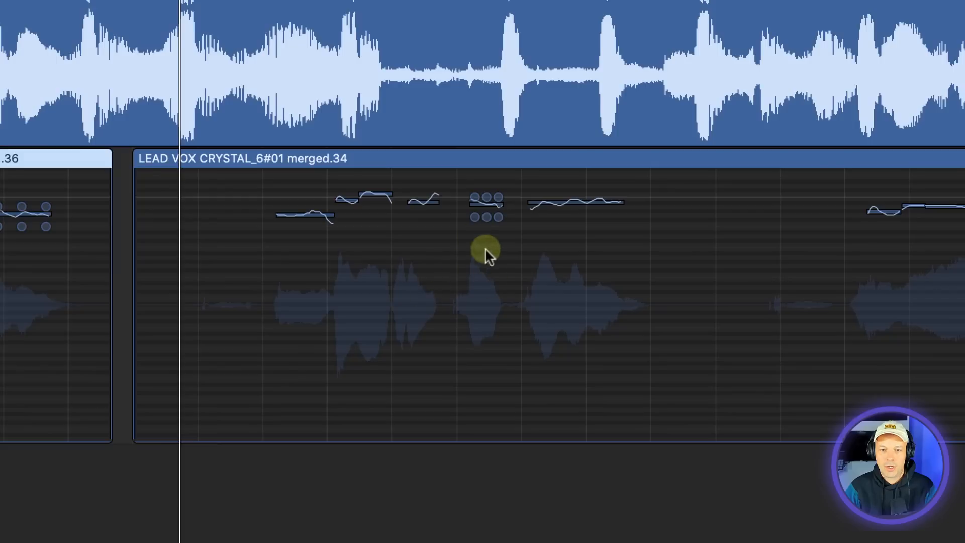
- Split the region before and after the short note following 40 3 and shorten that note from its end
{"action": "left_click", "coordinate": [456, 161]}
{"action": "left_click", "coordinate": [512, 160]}
{"action": "left_click", "coordinate": [484, 160]}
{"action": "key", "text": "z"}
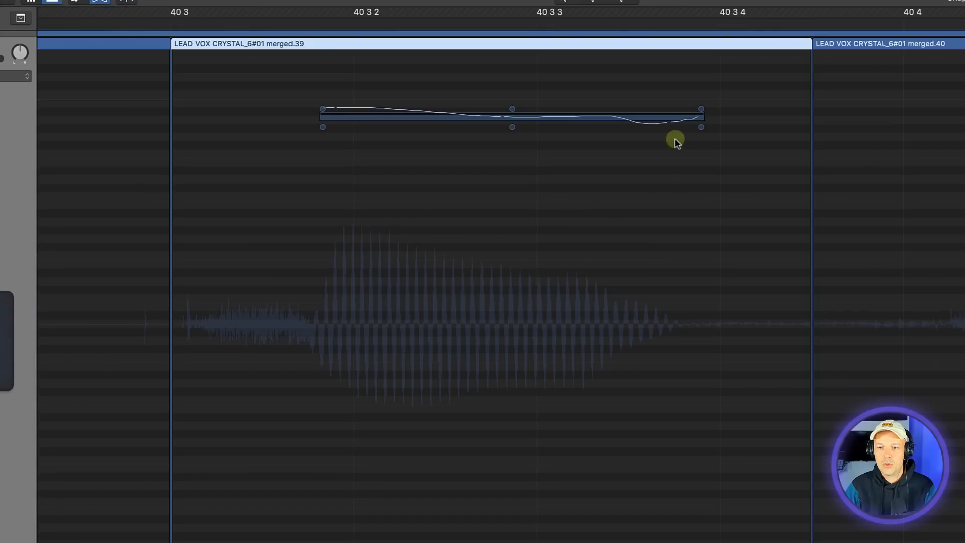
{"action": "left_click_drag", "start_coordinate": [695, 119], "coordinate": [579, 116]}
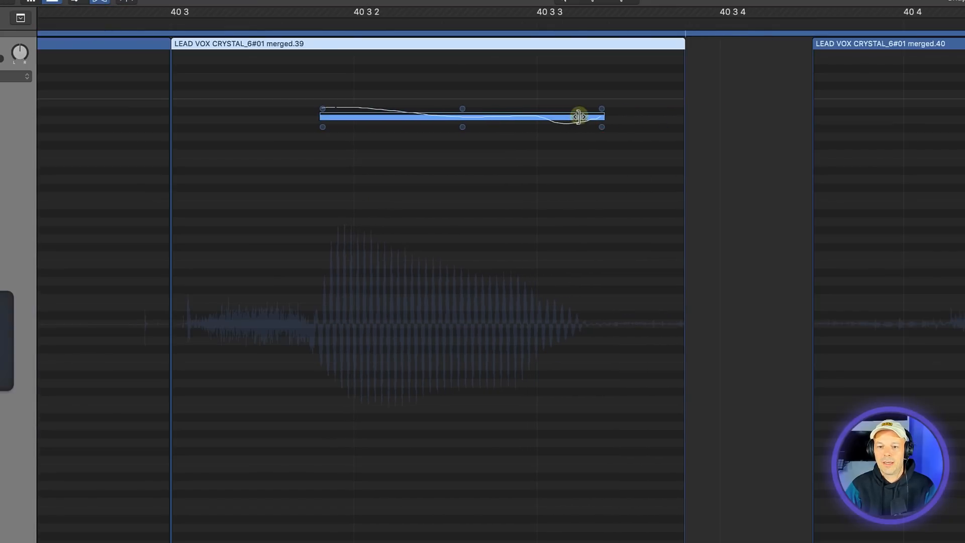
{"action": "key", "text": "z"}
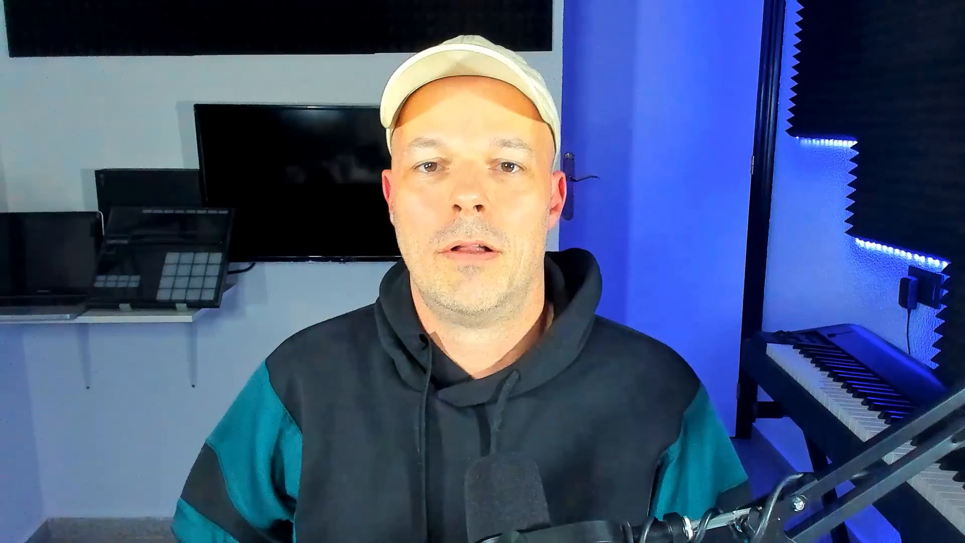